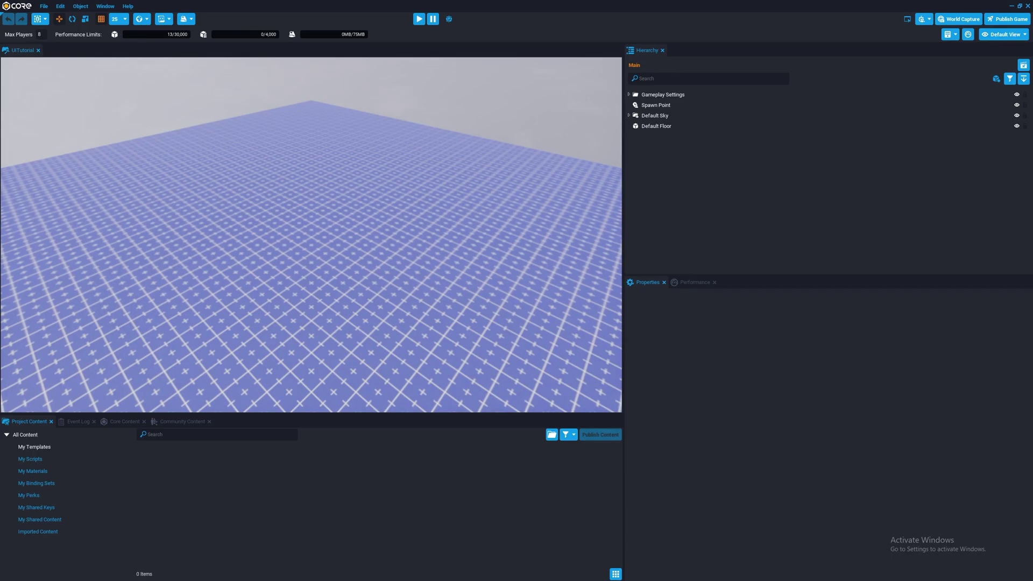
- Search Core Content for 'UI container' and drag it into the scene Hierarchy
{"action": "left_click", "coordinate": [124, 421]}
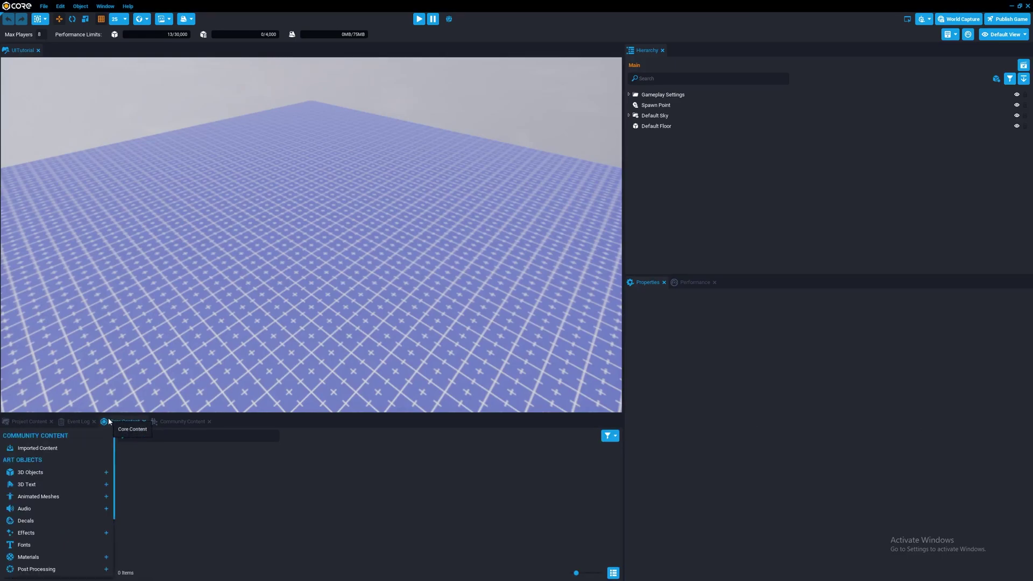
{"action": "type", "text": "UI c"}
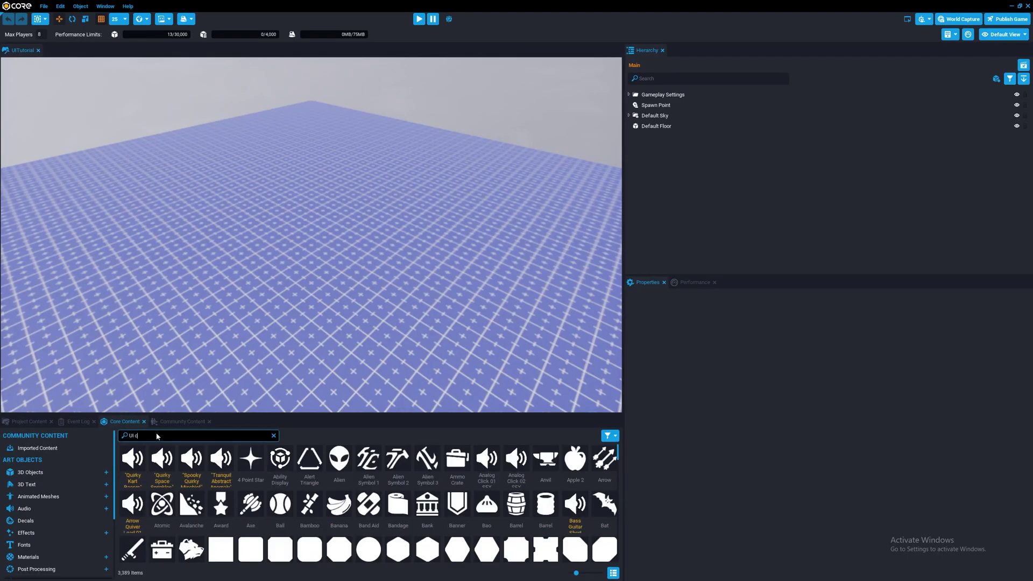
{"action": "type", "text": "ontainer"}
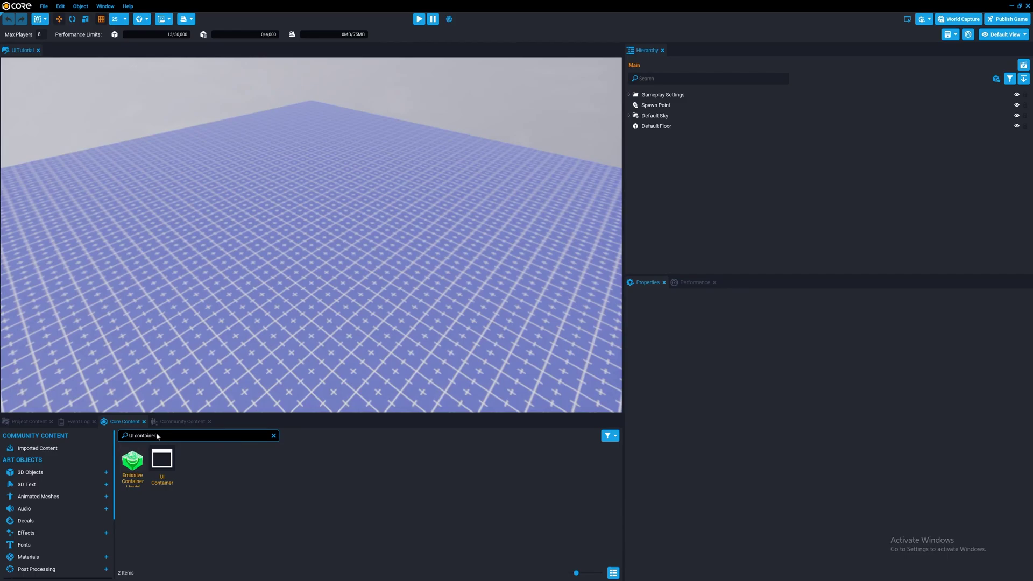
{"action": "left_click_drag", "start_coordinate": [162, 458], "coordinate": [686, 213]}
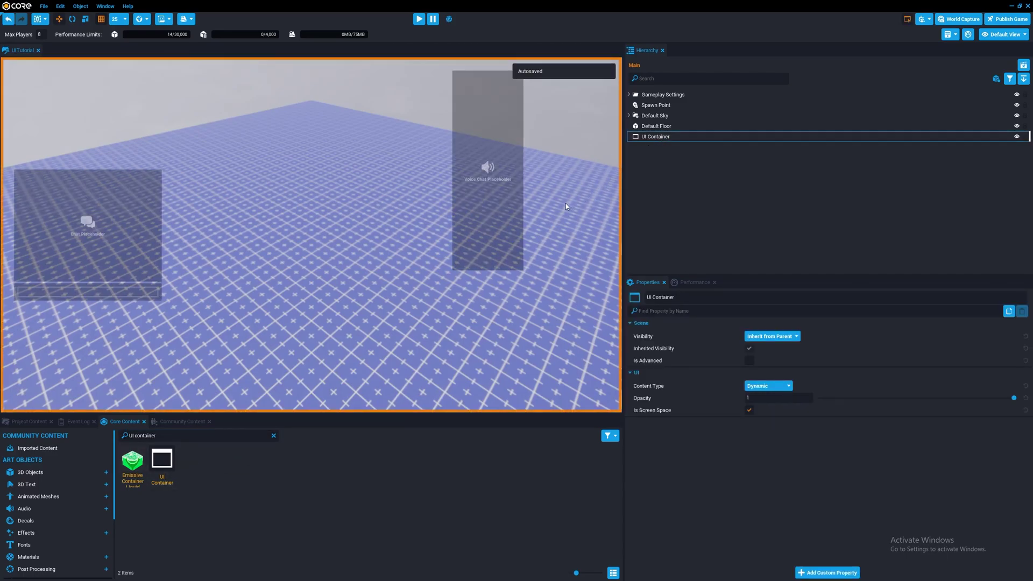
- Check the UI Container's Content Type options and keep it set to Dynamic
{"action": "left_click", "coordinate": [673, 137]}
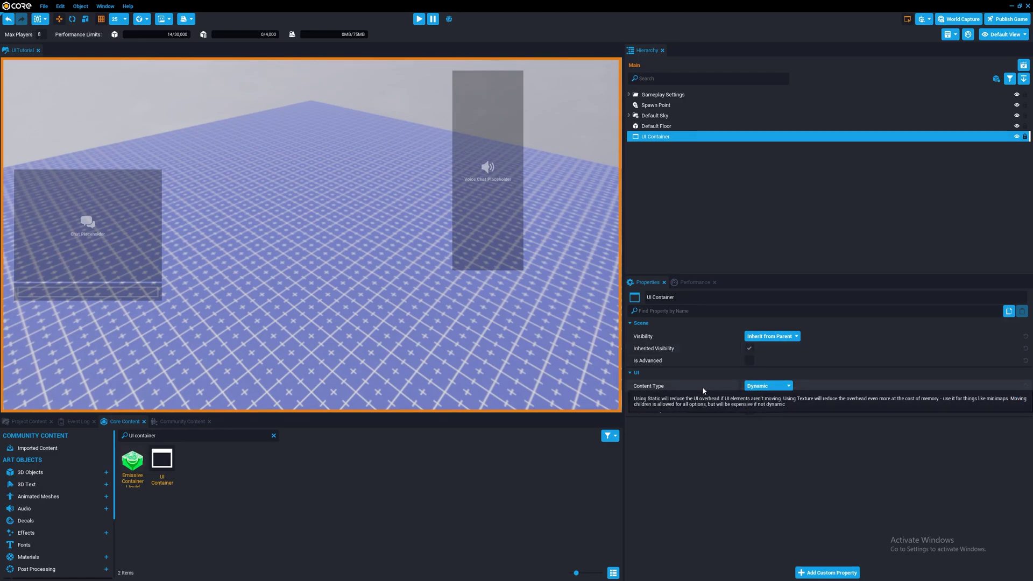
{"action": "left_click", "coordinate": [769, 390]}
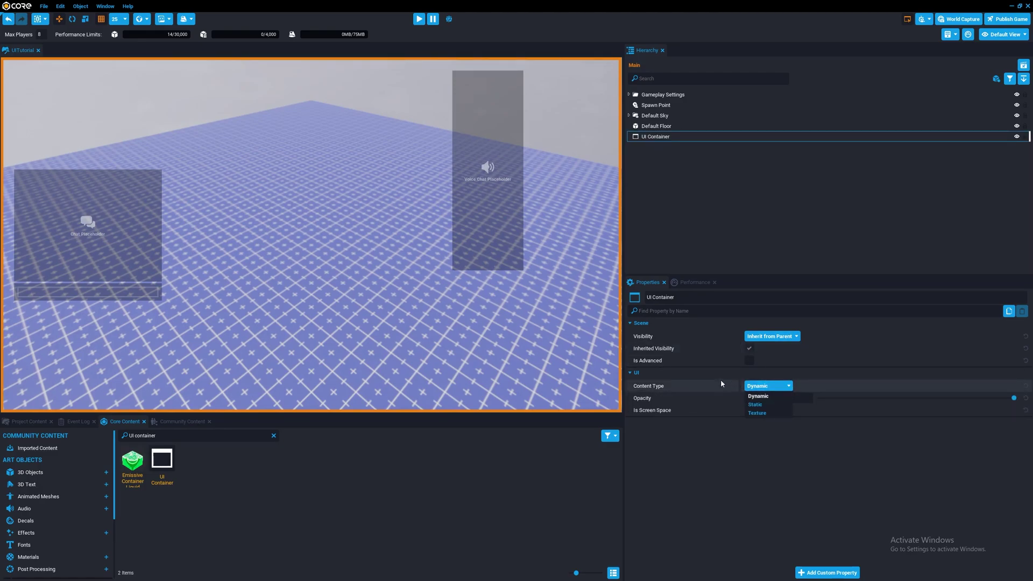
{"action": "right_click_drag", "start_coordinate": [472, 366], "coordinate": [382, 372]}
{"action": "left_click_drag", "start_coordinate": [158, 436], "coordinate": [109, 437]}
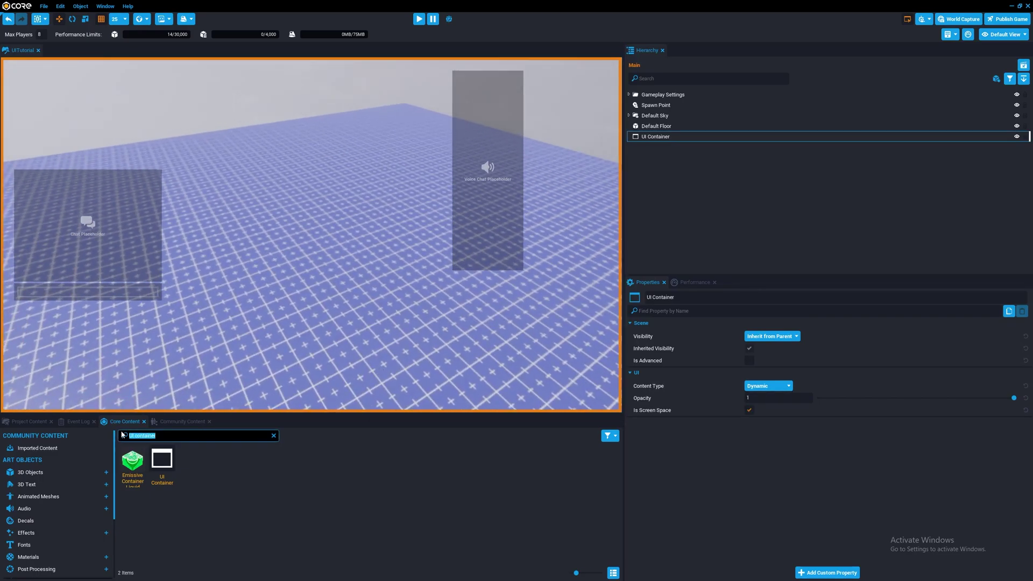
- Place a UI Text Box under the UI Container, delete it, then search Core Content for 'Panel'
{"action": "type", "text": "UI te"}
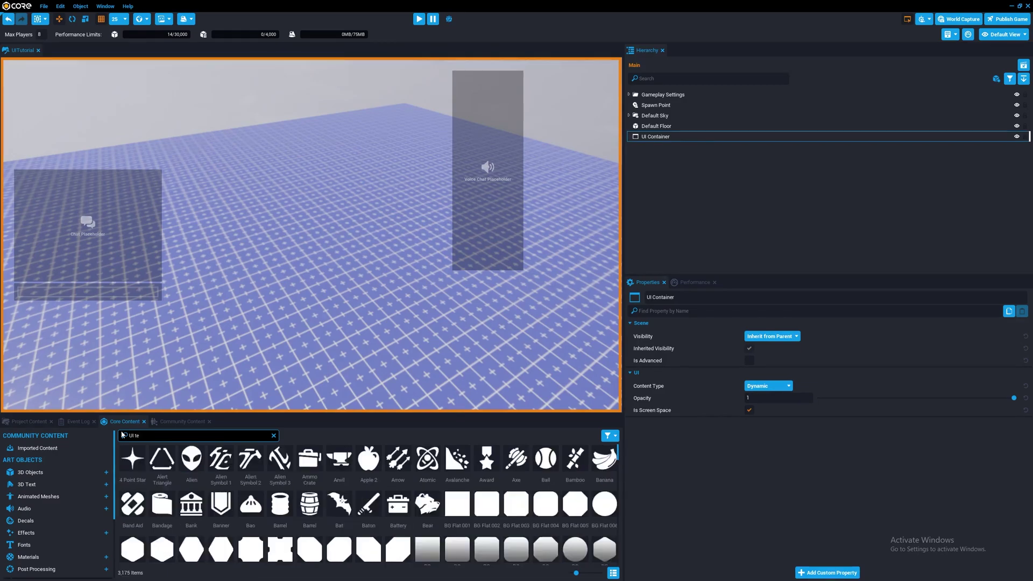
{"action": "type", "text": "xt bo"}
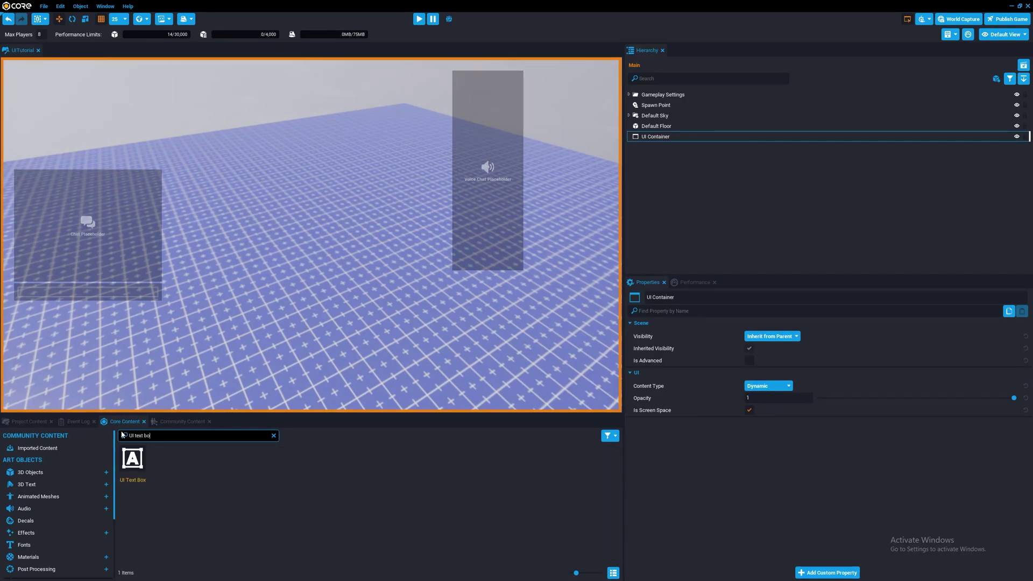
{"action": "left_click_drag", "start_coordinate": [133, 460], "coordinate": [691, 138]}
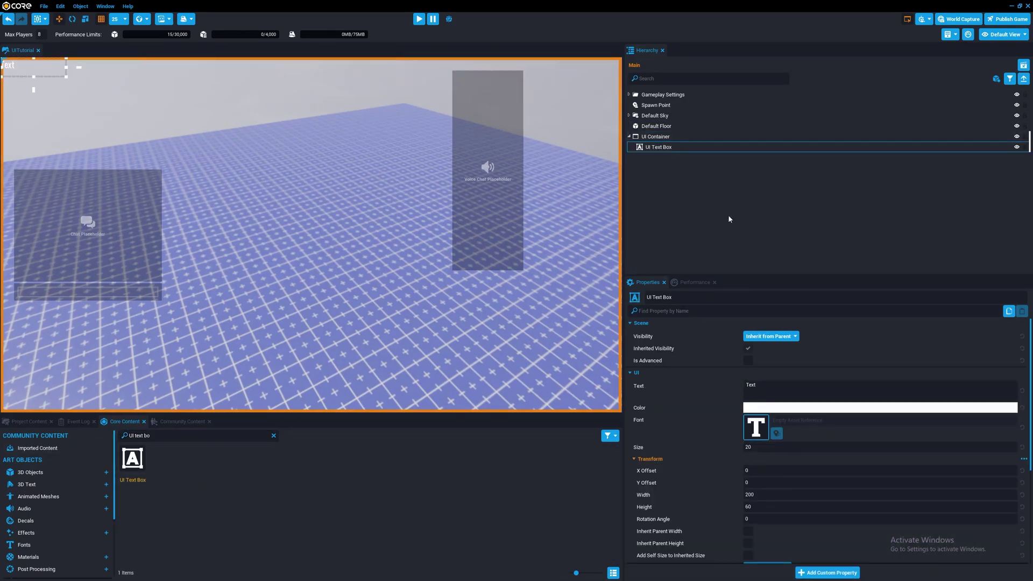
{"action": "left_click", "coordinate": [650, 150]}
{"action": "key", "text": "Delete"}
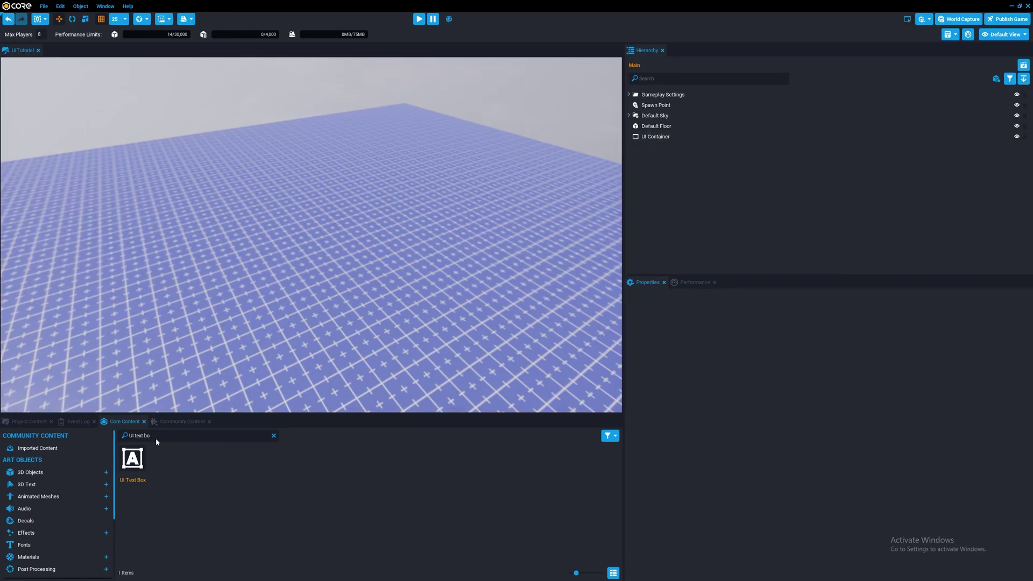
{"action": "left_click", "coordinate": [156, 438]}
{"action": "type", "text": "Pan"}
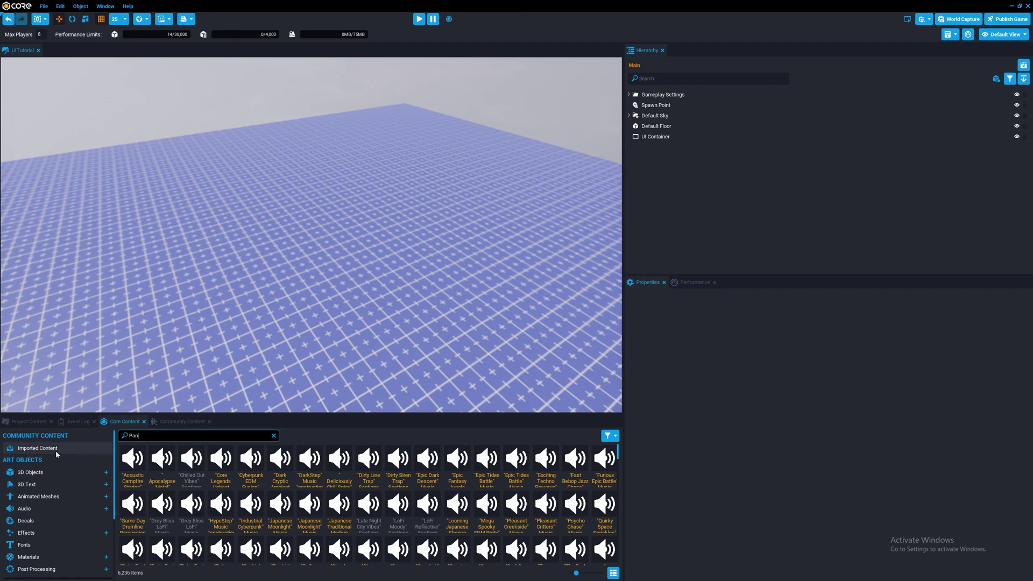
{"action": "type", "text": "el"}
- Drop a UI Panel into the UI Container, size it 250 by 300, and tick Inherit Parent Width and Height
{"action": "left_click_drag", "start_coordinate": [258, 553], "coordinate": [659, 135]}
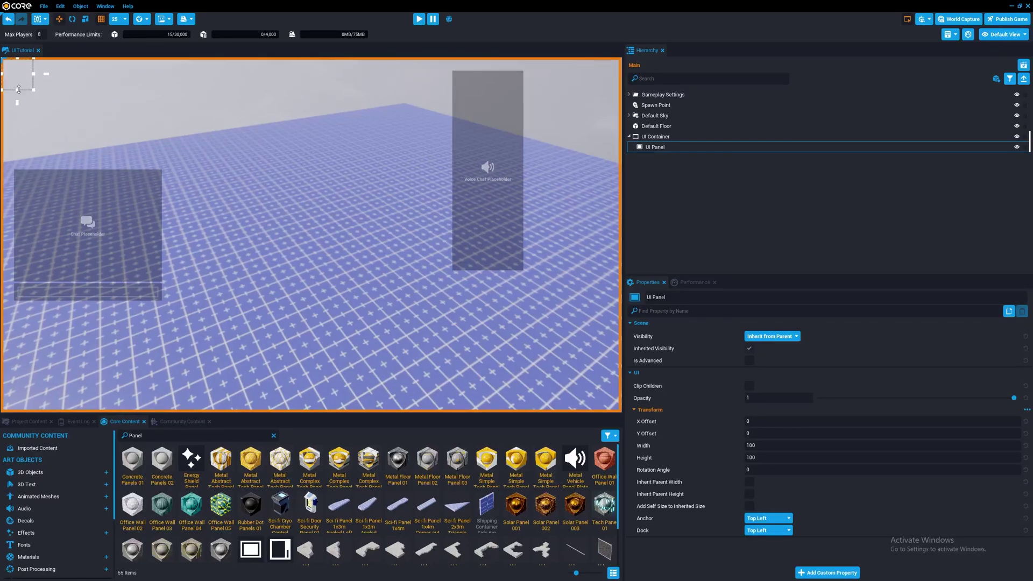
{"action": "left_click_drag", "start_coordinate": [18, 89], "coordinate": [17, 156]}
{"action": "left_click_drag", "start_coordinate": [37, 106], "coordinate": [86, 107]}
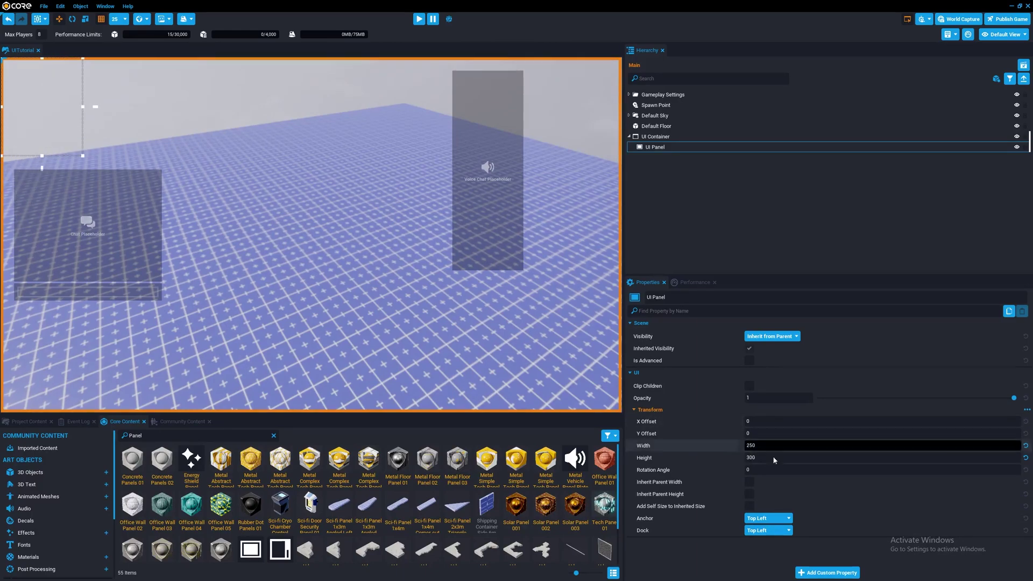
{"action": "left_click", "coordinate": [749, 483]}
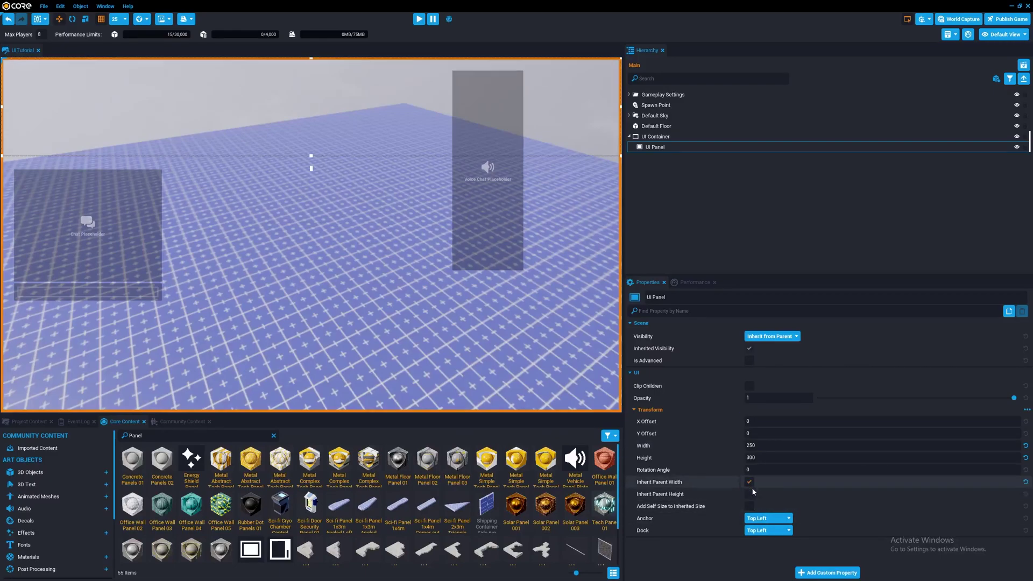
{"action": "left_click", "coordinate": [747, 494]}
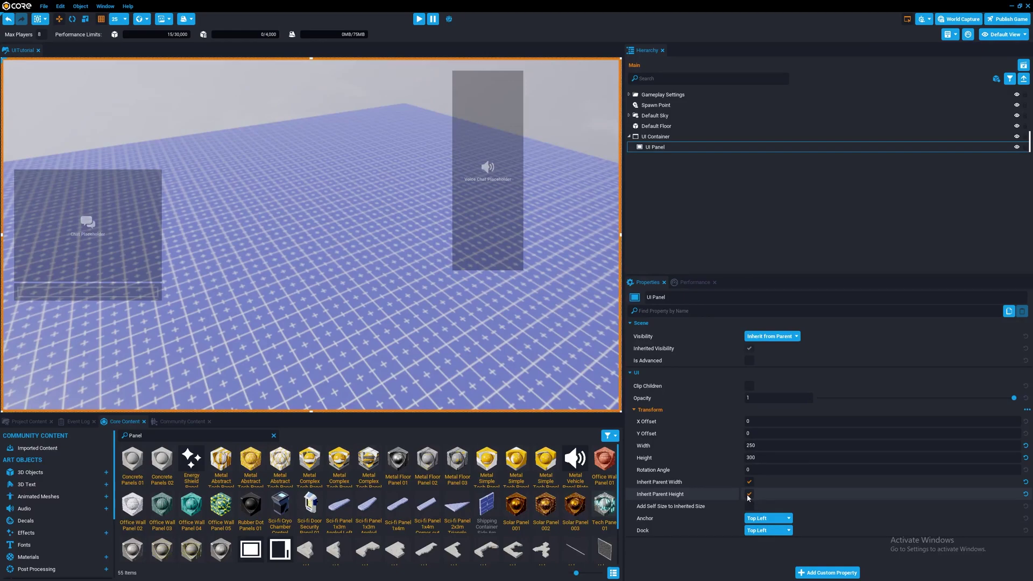
- Duplicate the UI Panel, nest the copy inside it, and untick the outer panel's Inherit Parent Width and Height
{"action": "left_click", "coordinate": [664, 147]}
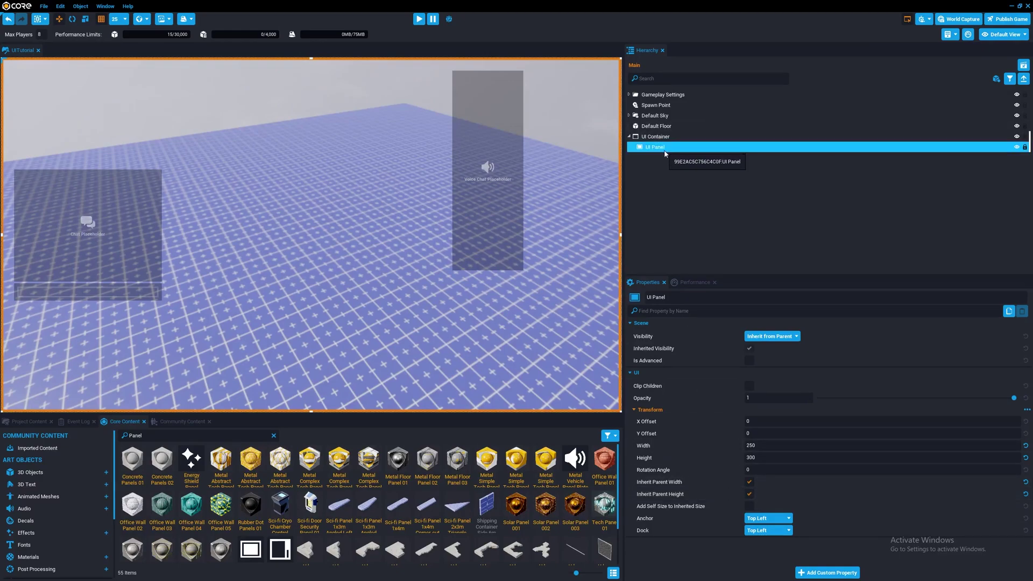
{"action": "key", "text": "ctrl+d"}
{"action": "left_click_drag", "start_coordinate": [667, 160], "coordinate": [662, 148]}
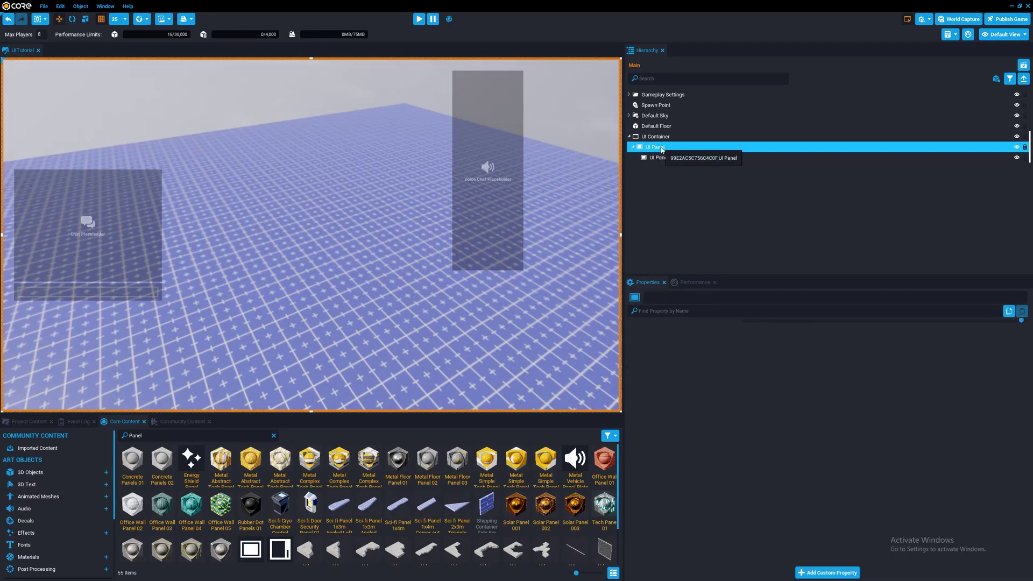
{"action": "left_click", "coordinate": [749, 483]}
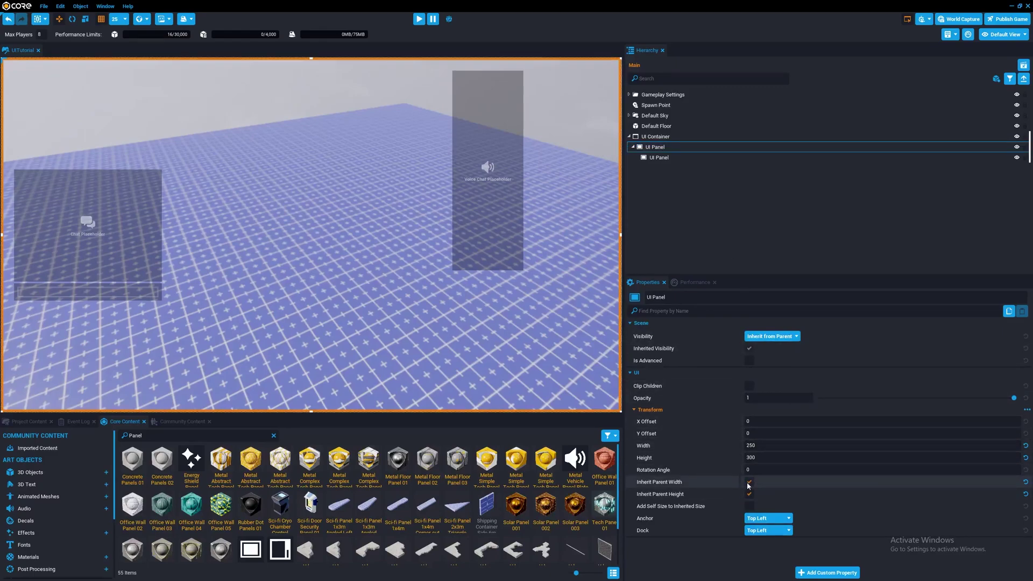
{"action": "left_click", "coordinate": [750, 495]}
- Give the nested panel Add Self Size with width -10 and height -20, then delete it
{"action": "left_click", "coordinate": [661, 158]}
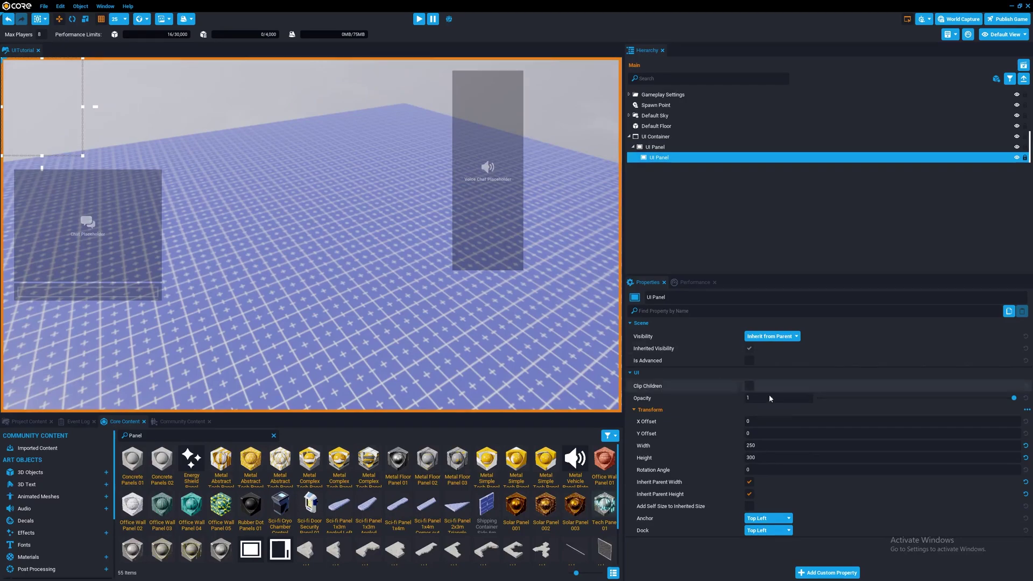
{"action": "left_click", "coordinate": [749, 506]}
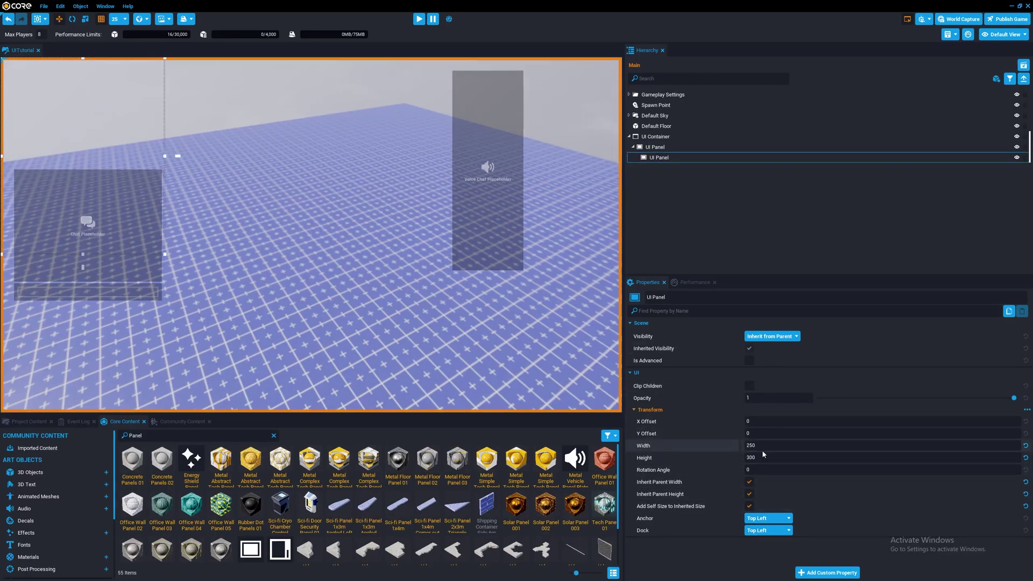
{"action": "left_click", "coordinate": [695, 449]}
{"action": "type", "text": "-10"}
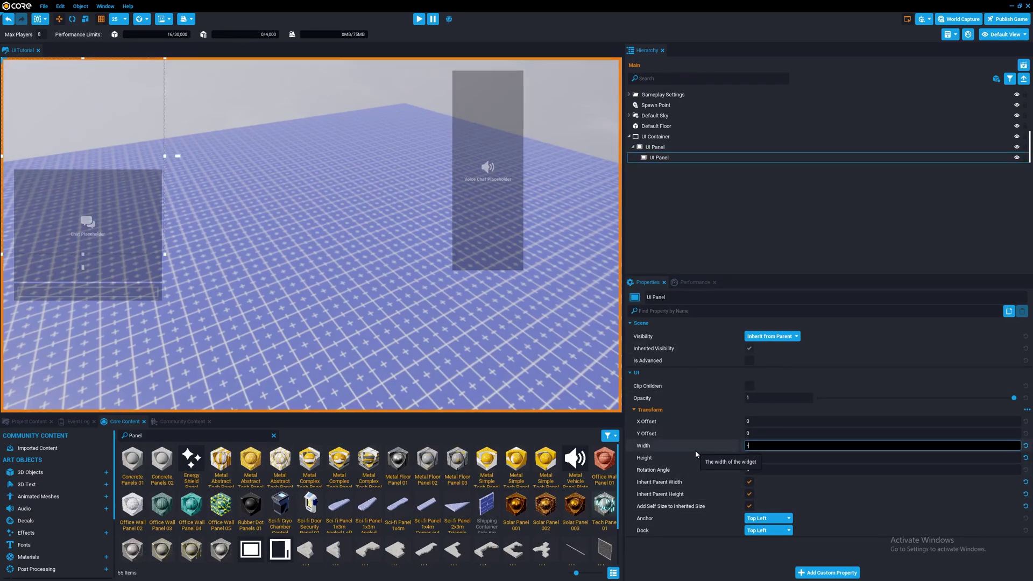
{"action": "left_click", "coordinate": [769, 460]}
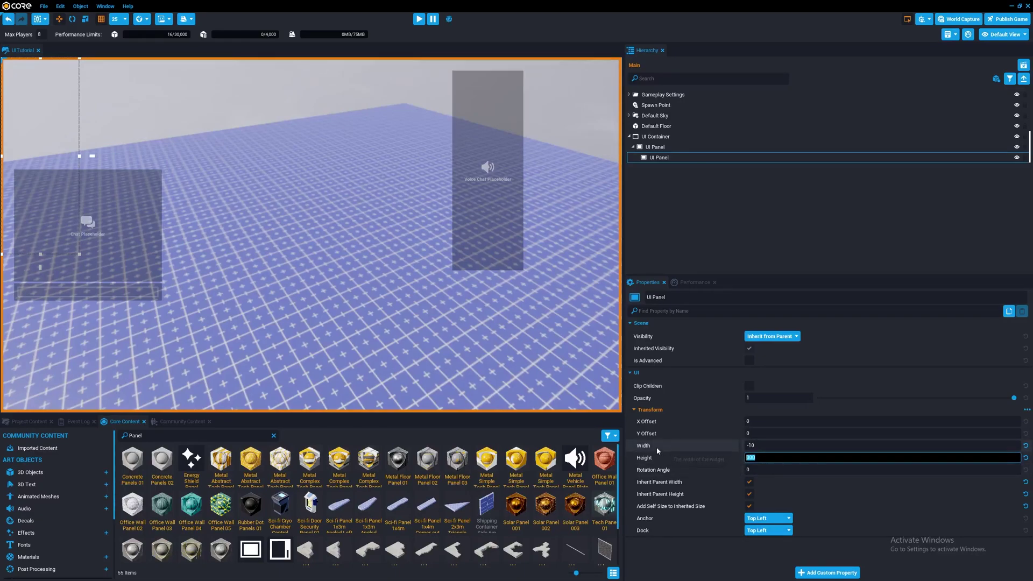
{"action": "type", "text": "-20"}
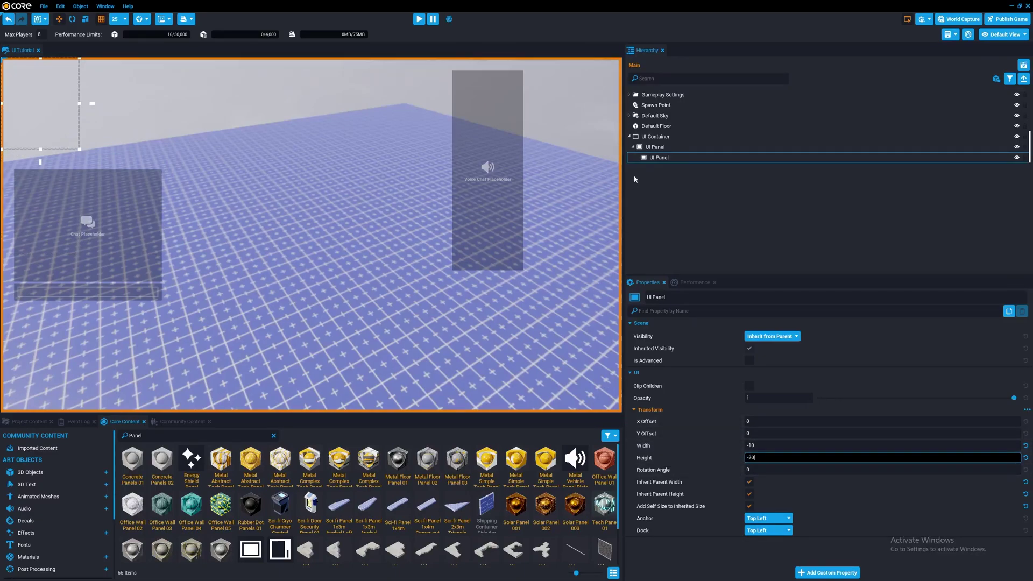
{"action": "left_click", "coordinate": [663, 156]}
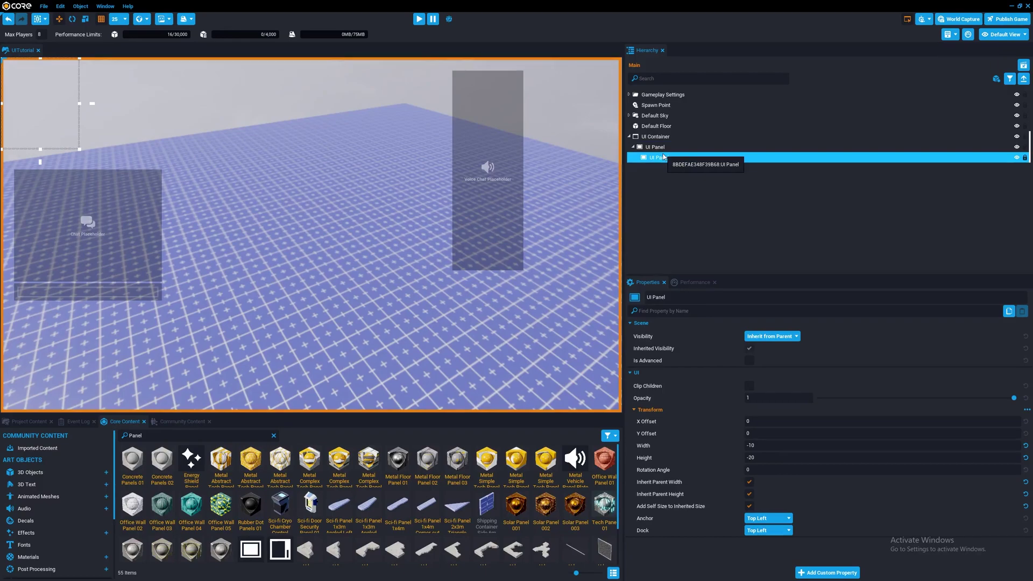
{"action": "key", "text": "Delete"}
{"action": "left_click", "coordinate": [659, 148]}
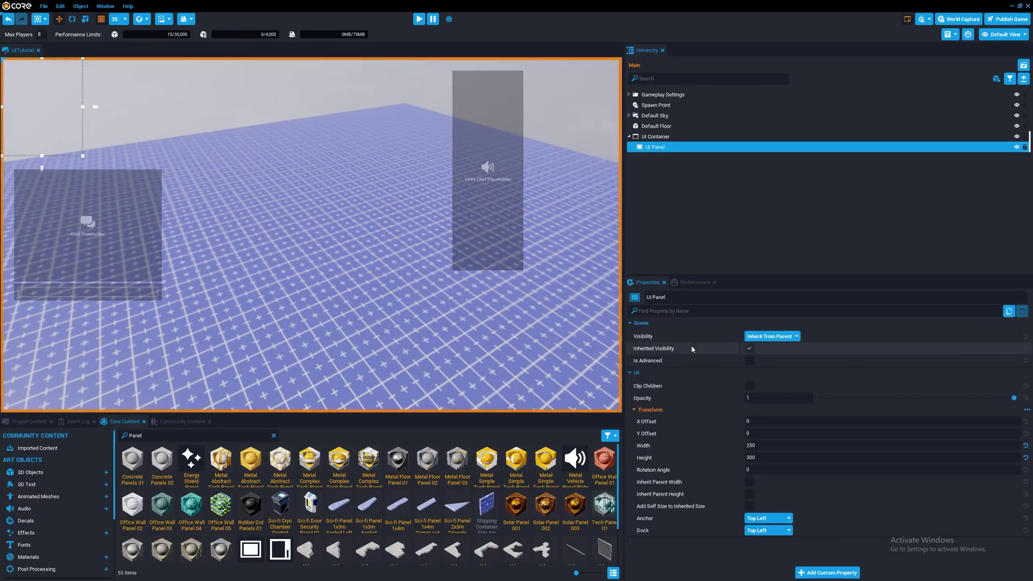
- Drag the UI Panel to X offset 750, Y offset 375 and readjust the viewport splitter
{"action": "left_click_drag", "start_coordinate": [66, 141], "coordinate": [310, 259]}
{"action": "left_click_drag", "start_coordinate": [627, 307], "coordinate": [694, 298]}
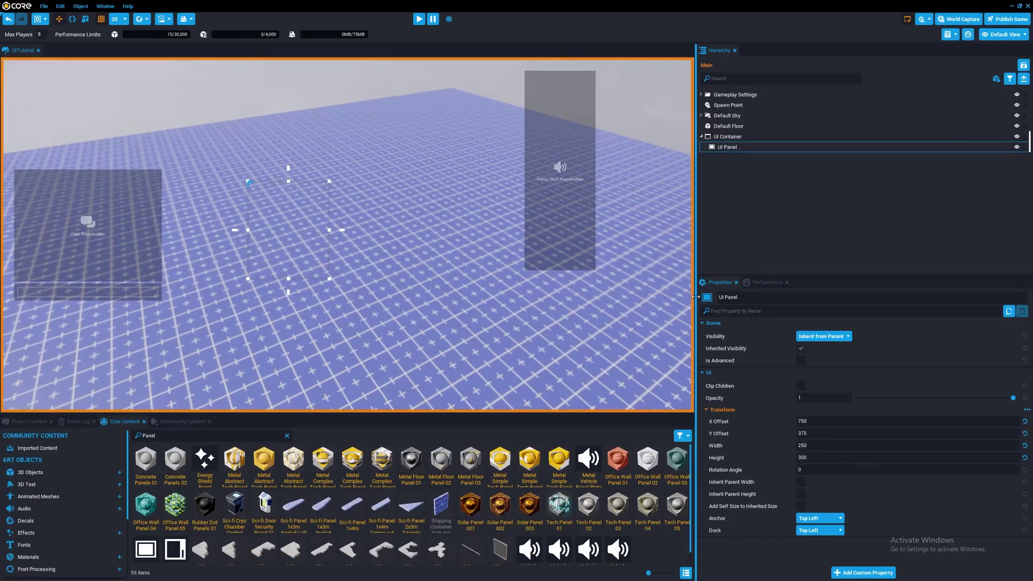
{"action": "left_click_drag", "start_coordinate": [695, 296], "coordinate": [572, 286]}
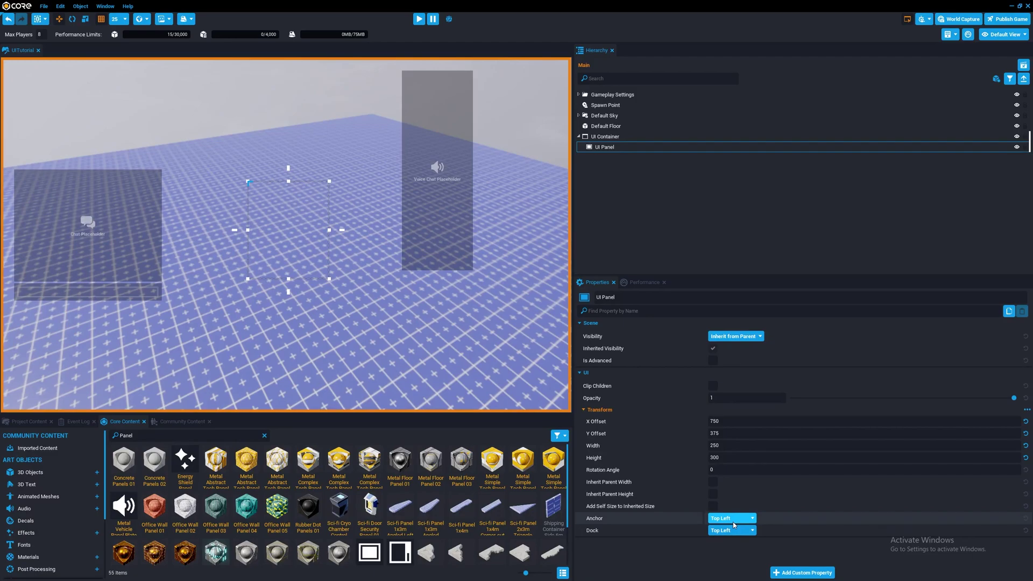
- Set the panel's X and Y offsets to 0 and anchor it at Middle Center
{"action": "left_click", "coordinate": [715, 421]}
{"action": "type", "text": "0"}
{"action": "key", "text": "Tab"}
{"action": "type", "text": "0"}
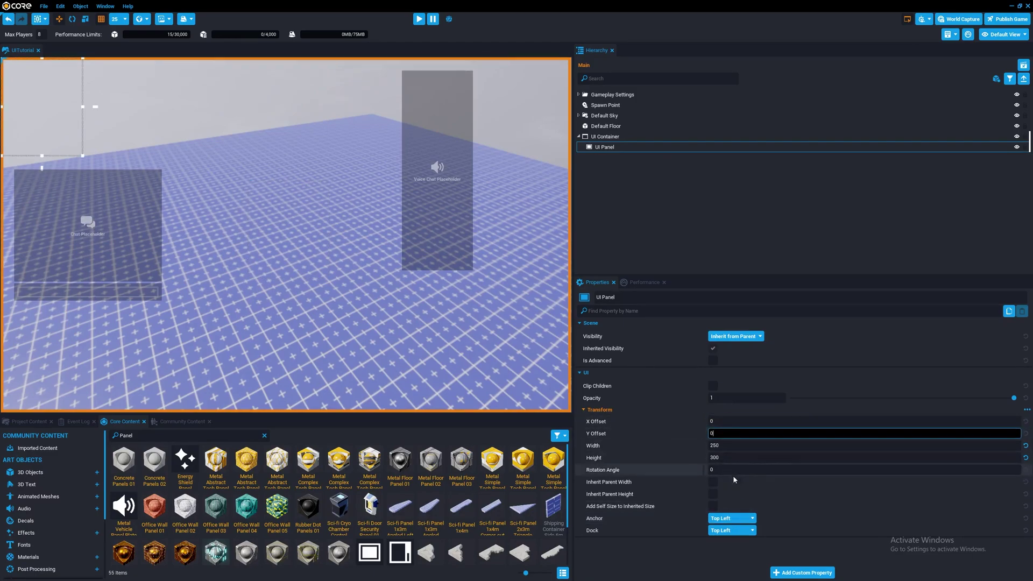
{"action": "key", "text": "Return"}
{"action": "left_click", "coordinate": [741, 519]}
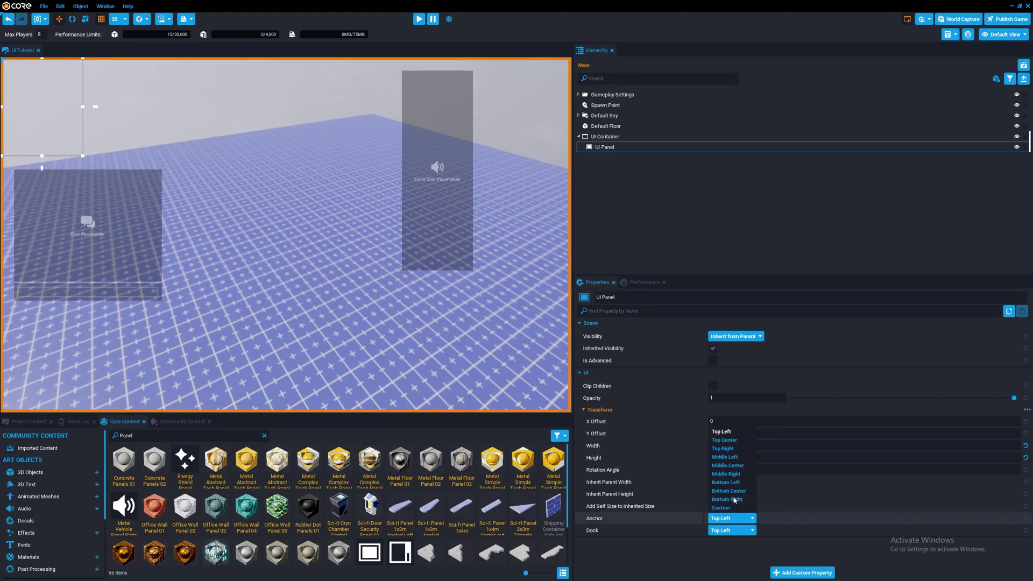
{"action": "left_click", "coordinate": [729, 465]}
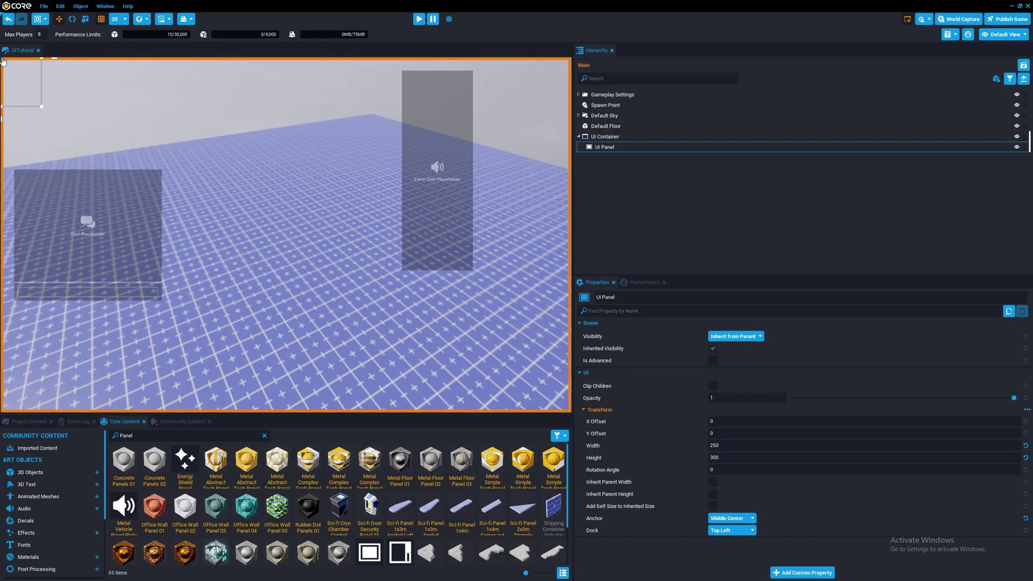
- Try Middle Right and Middle Left anchors while dragging the panel, zero X Offset, then restore Middle Center
{"action": "mouse_move", "coordinate": [2, 61]}
{"action": "left_mouse_down"}
{"action": "mouse_move", "coordinate": [23, 91]}
{"action": "mouse_move", "coordinate": [2, 61]}
{"action": "left_mouse_up"}
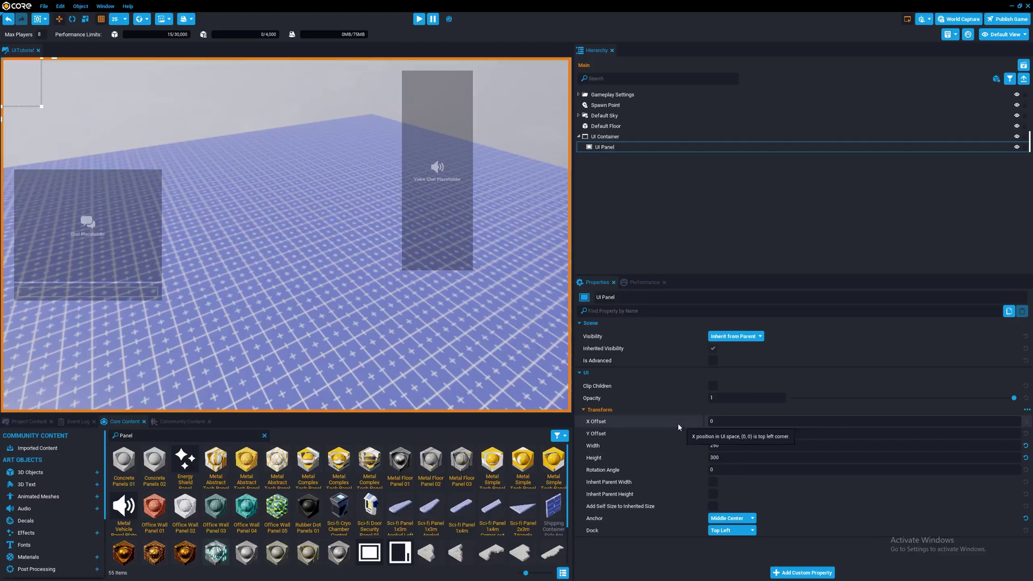
{"action": "mouse_move", "coordinate": [3, 60]}
{"action": "left_mouse_down"}
{"action": "mouse_move", "coordinate": [25, 85]}
{"action": "mouse_move", "coordinate": [9, 68]}
{"action": "left_mouse_up"}
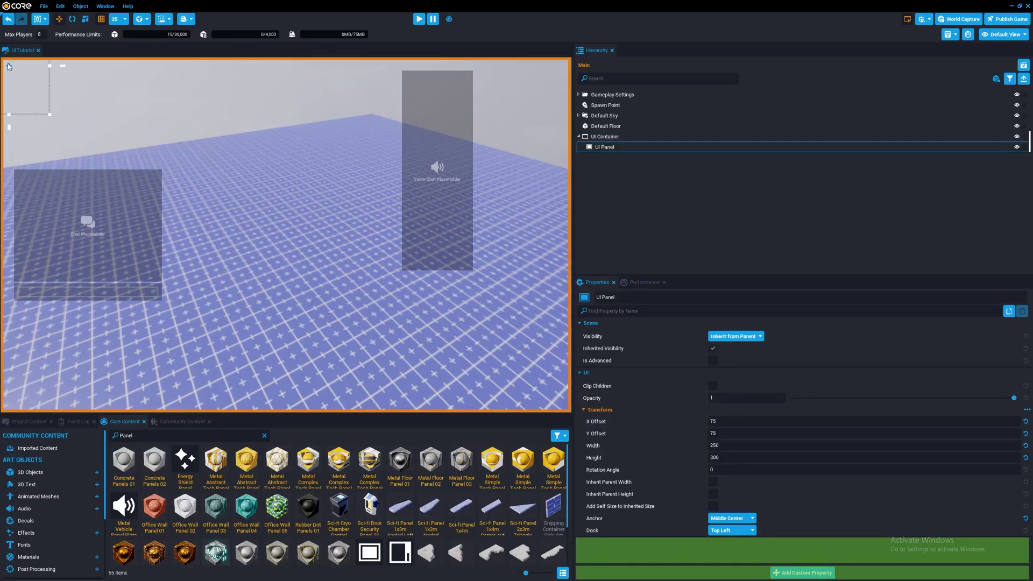
{"action": "left_click", "coordinate": [730, 518]}
{"action": "left_click", "coordinate": [741, 475]}
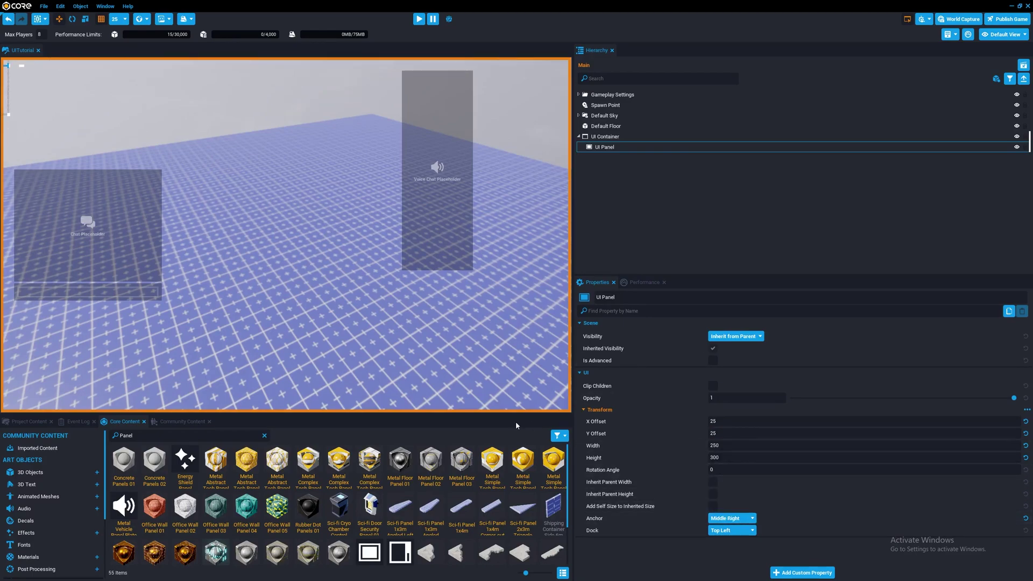
{"action": "left_click_drag", "start_coordinate": [5, 74], "coordinate": [2, 62]}
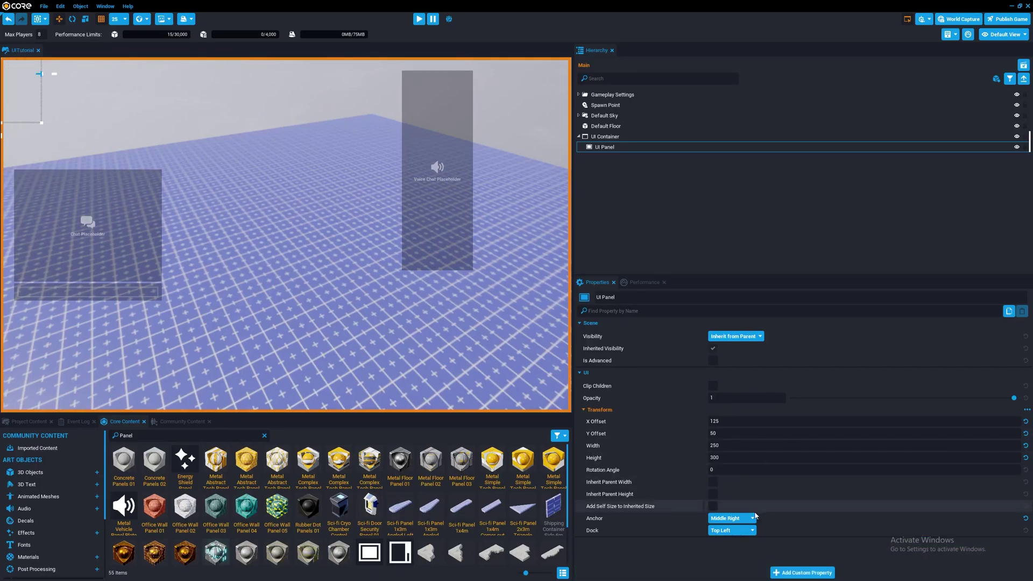
{"action": "left_click", "coordinate": [735, 518]}
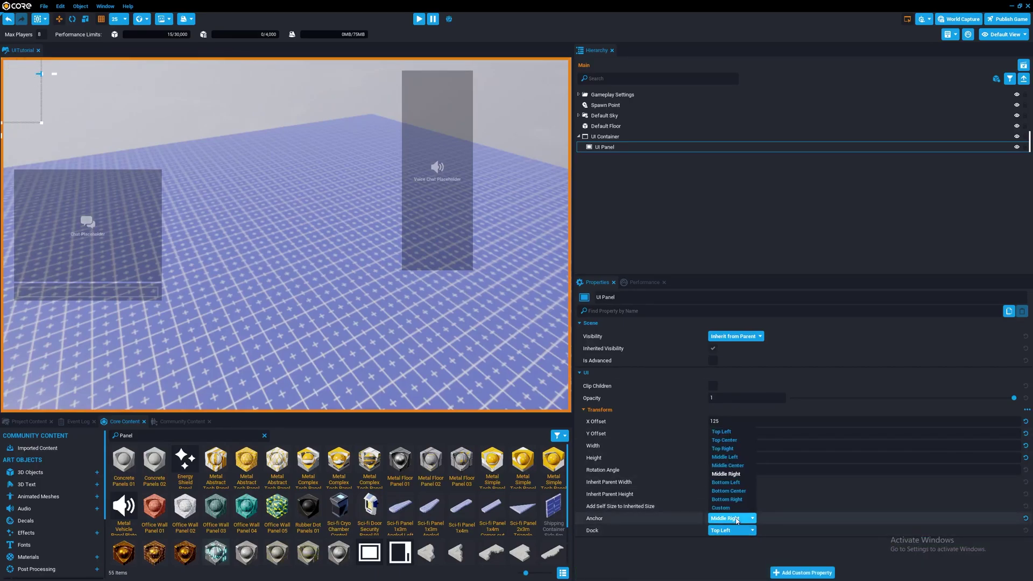
{"action": "left_click", "coordinate": [733, 457]}
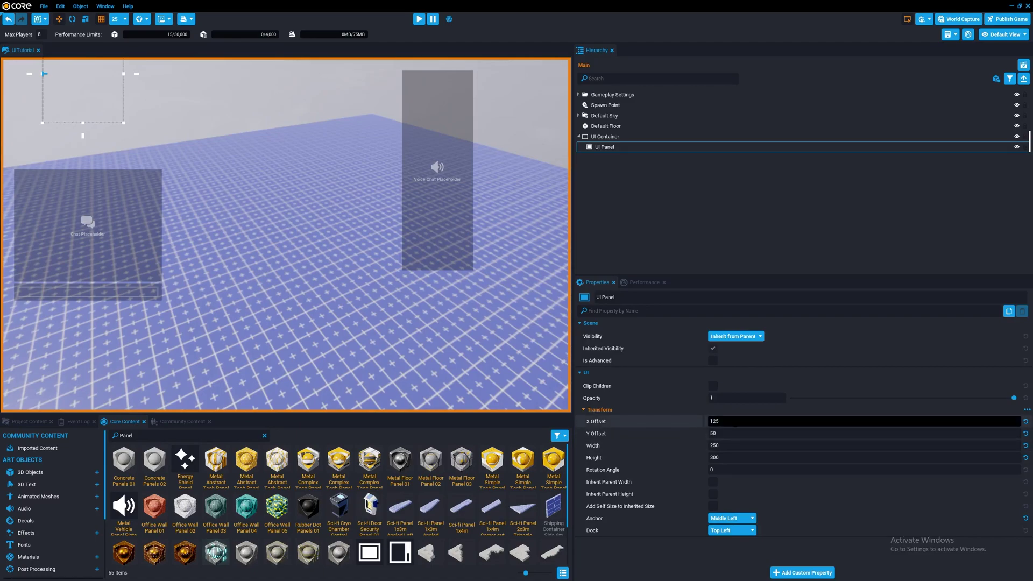
{"action": "left_click", "coordinate": [627, 422]}
{"action": "type", "text": "0"}
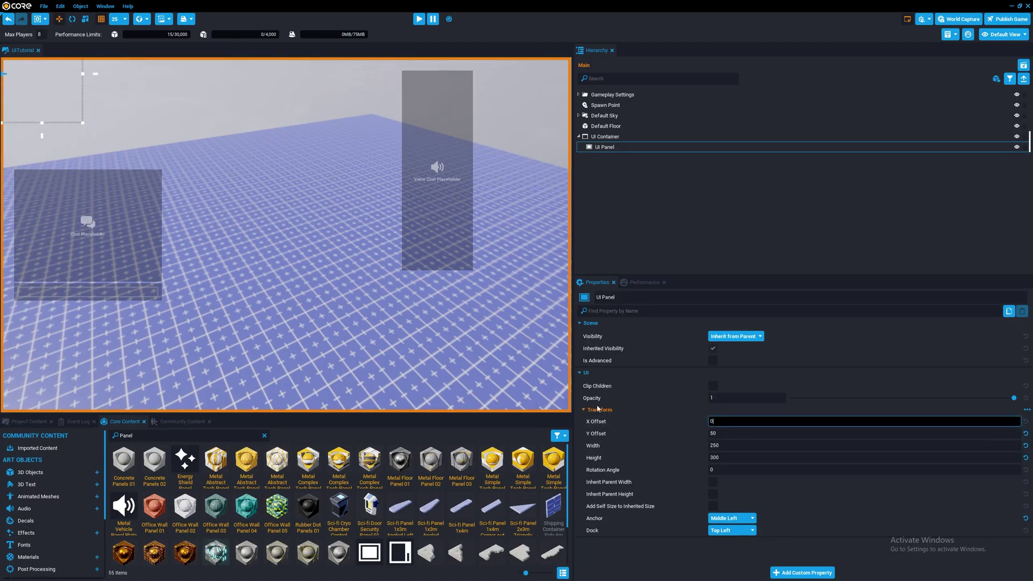
{"action": "left_click", "coordinate": [735, 517]}
{"action": "left_click", "coordinate": [735, 466]}
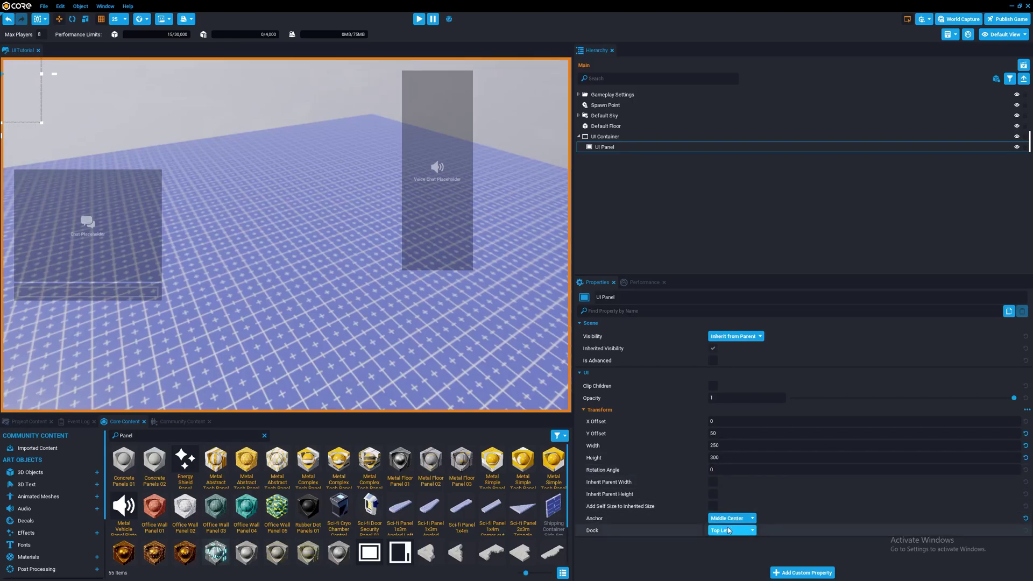
- Drag the UI Panel to X offset 875, Y offset 550 and widen the viewport
{"action": "left_click_drag", "start_coordinate": [16, 84], "coordinate": [24, 92]}
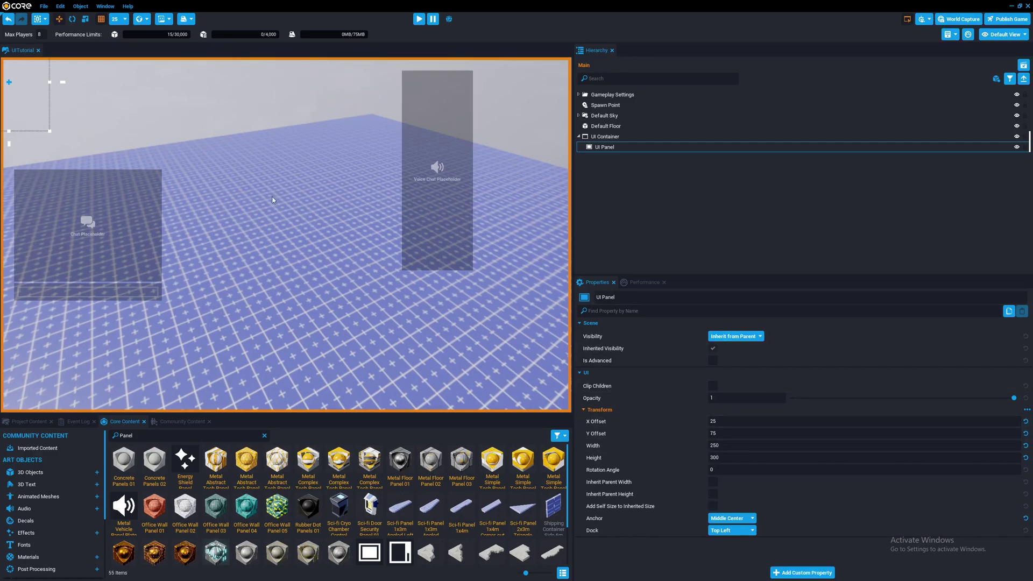
{"action": "left_click_drag", "start_coordinate": [10, 106], "coordinate": [300, 262]}
{"action": "left_click_drag", "start_coordinate": [573, 329], "coordinate": [624, 352]}
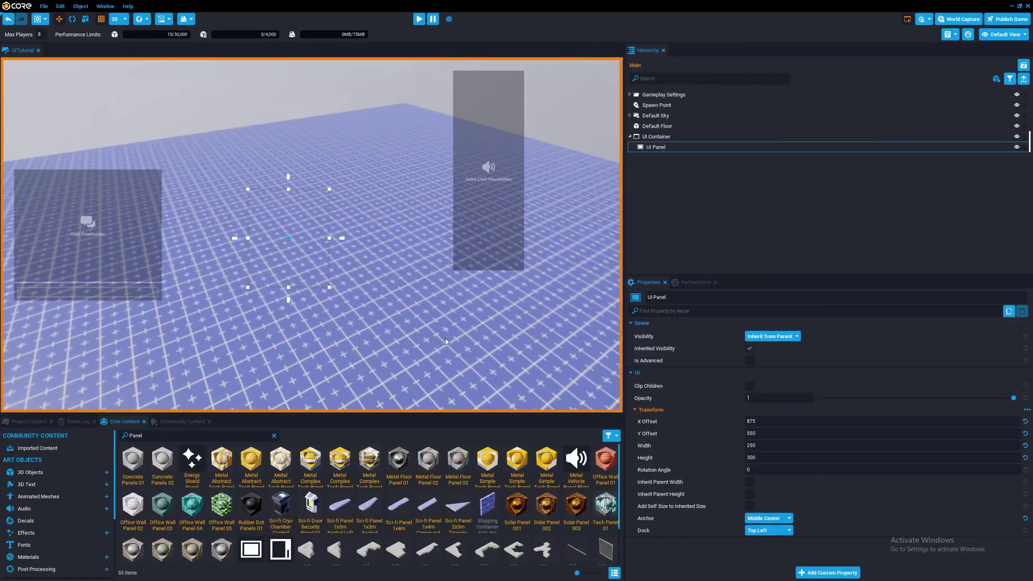
- Set the UI Panel's Dock to Middle Center
{"action": "left_click", "coordinate": [768, 529]}
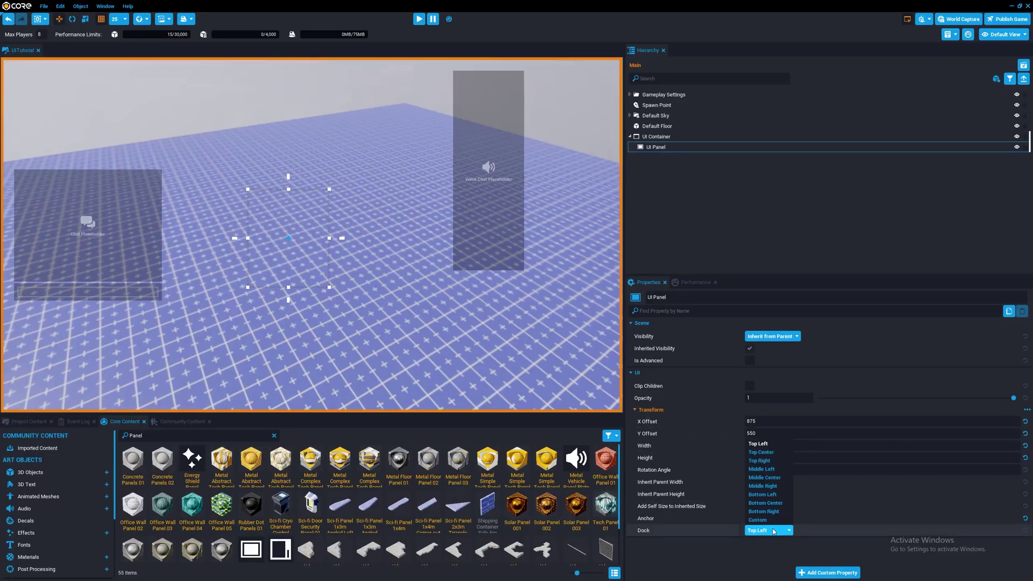
{"action": "left_click", "coordinate": [772, 479]}
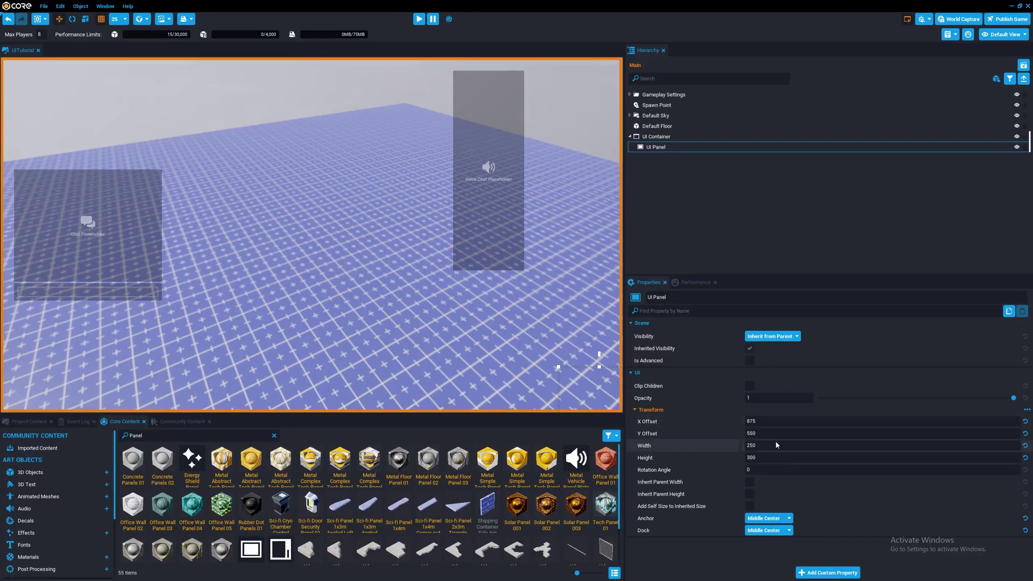
- Set the panel's X and Y offsets to 0 and drag its right handle until Width reads 500
{"action": "left_click", "coordinate": [703, 422]}
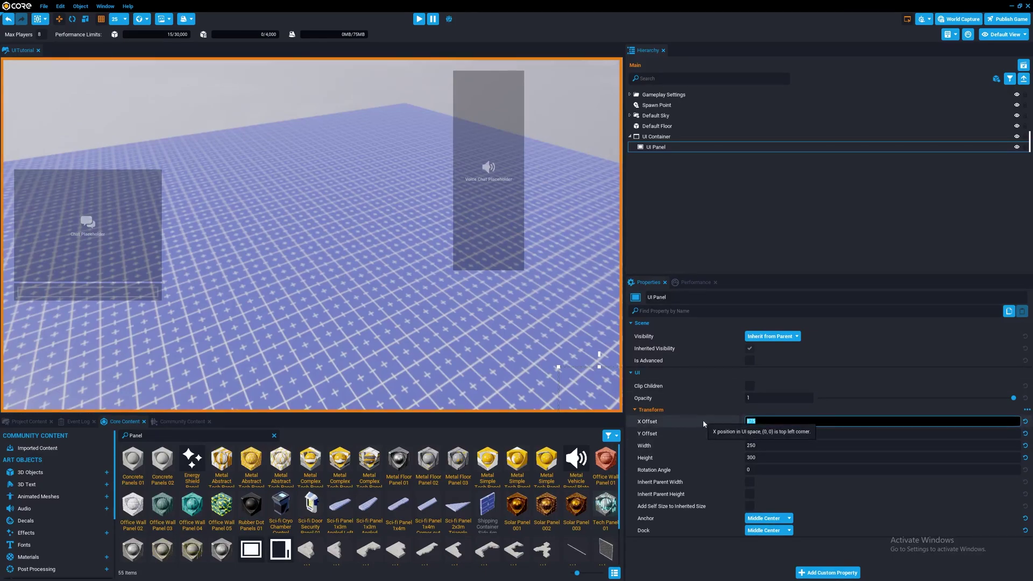
{"action": "type", "text": "0"}
{"action": "key", "text": "Tab"}
{"action": "type", "text": "0"}
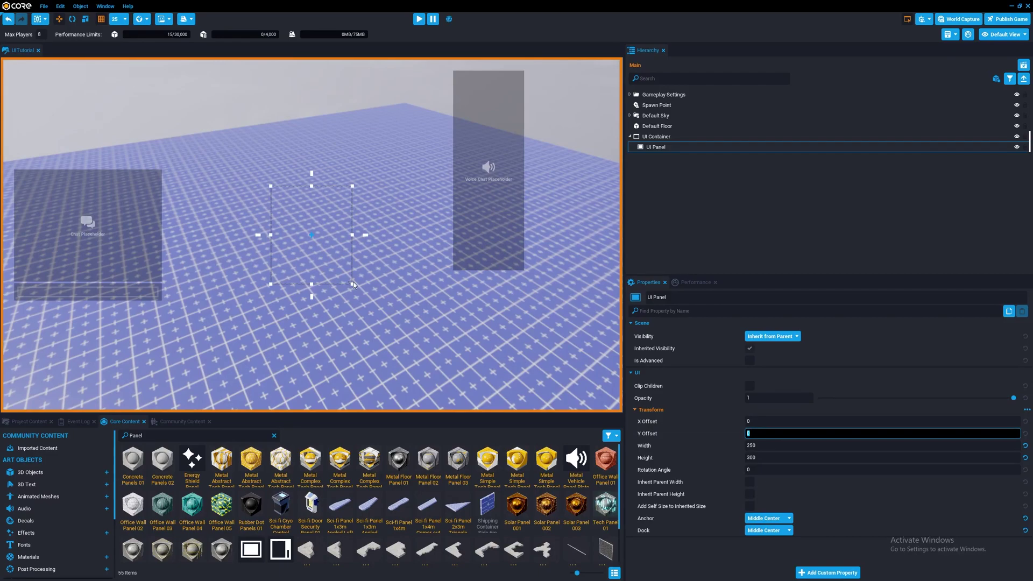
{"action": "left_click_drag", "start_coordinate": [353, 235], "coordinate": [484, 248]}
- Duplicate the UI Panel, nest the copy inside the original, and set its width to 200
{"action": "left_click", "coordinate": [655, 157]}
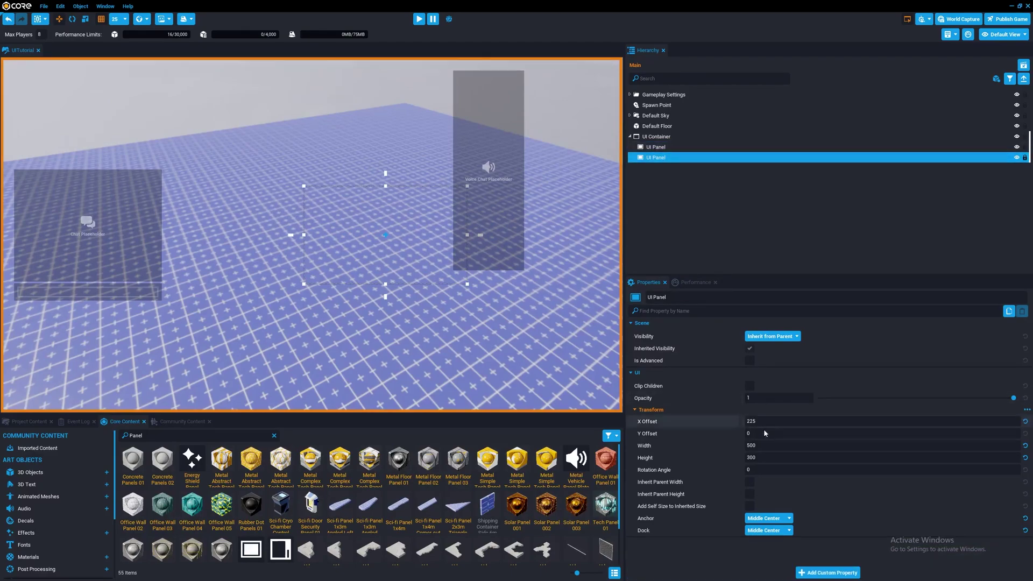
{"action": "left_click", "coordinate": [770, 519]}
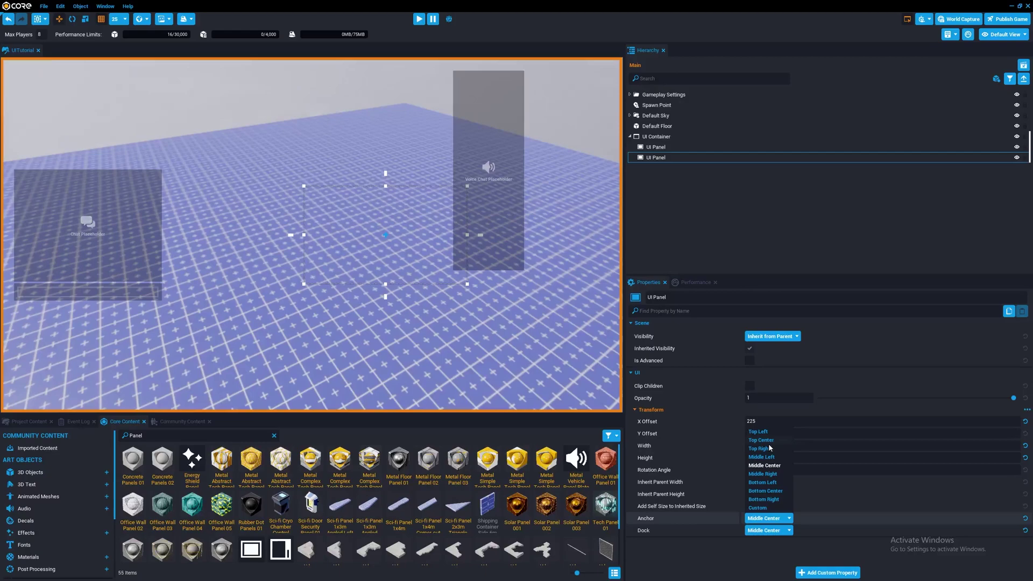
{"action": "left_click", "coordinate": [738, 236]}
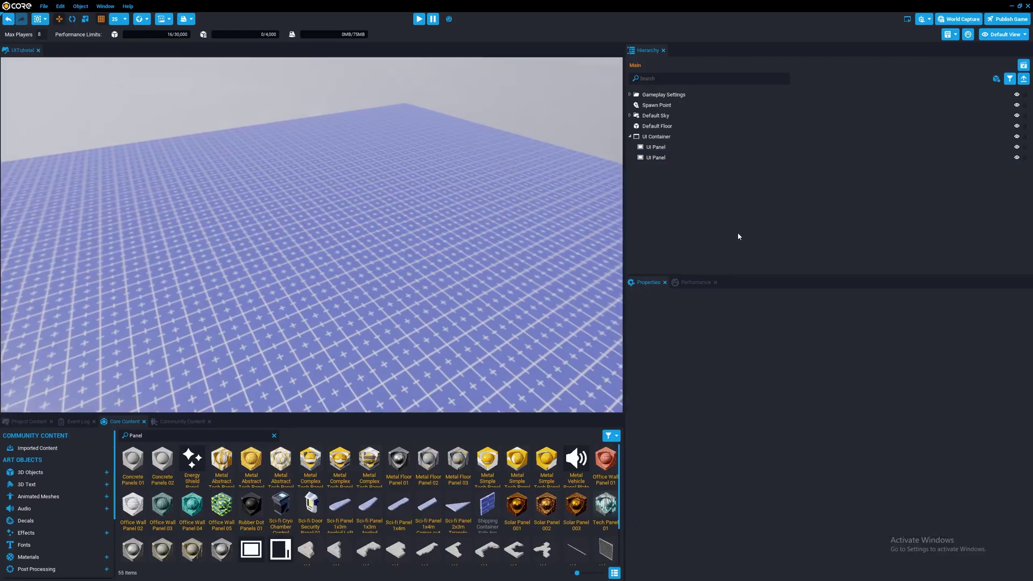
{"action": "left_click_drag", "start_coordinate": [665, 158], "coordinate": [663, 148]}
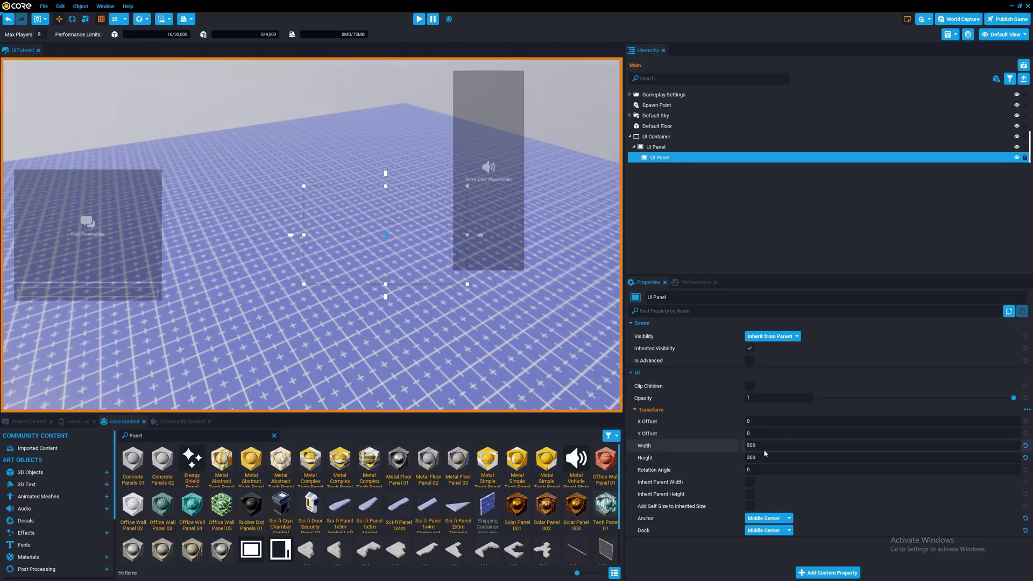
{"action": "left_click", "coordinate": [715, 449]}
{"action": "type", "text": "200"}
{"action": "key", "text": "Tab"}
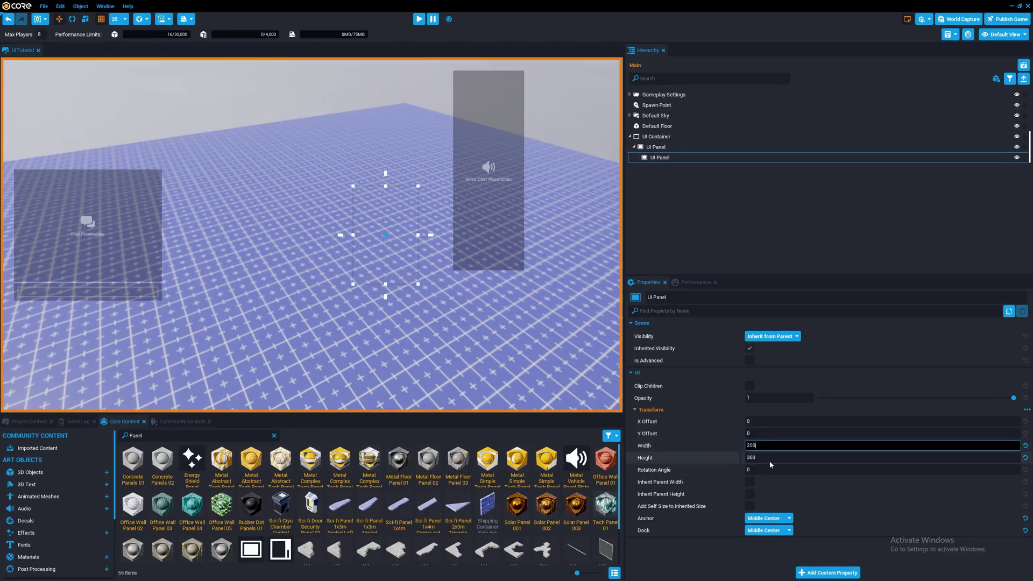
- Drag the parent panel left together with its child, then reselect the child to review its anchor
{"action": "left_click", "coordinate": [667, 148]}
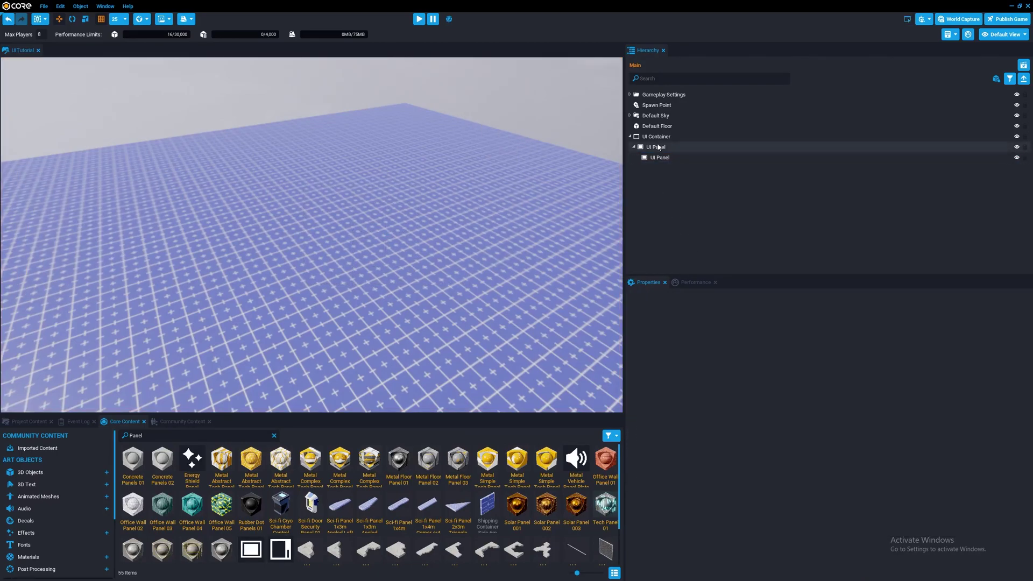
{"action": "left_click", "coordinate": [670, 160]}
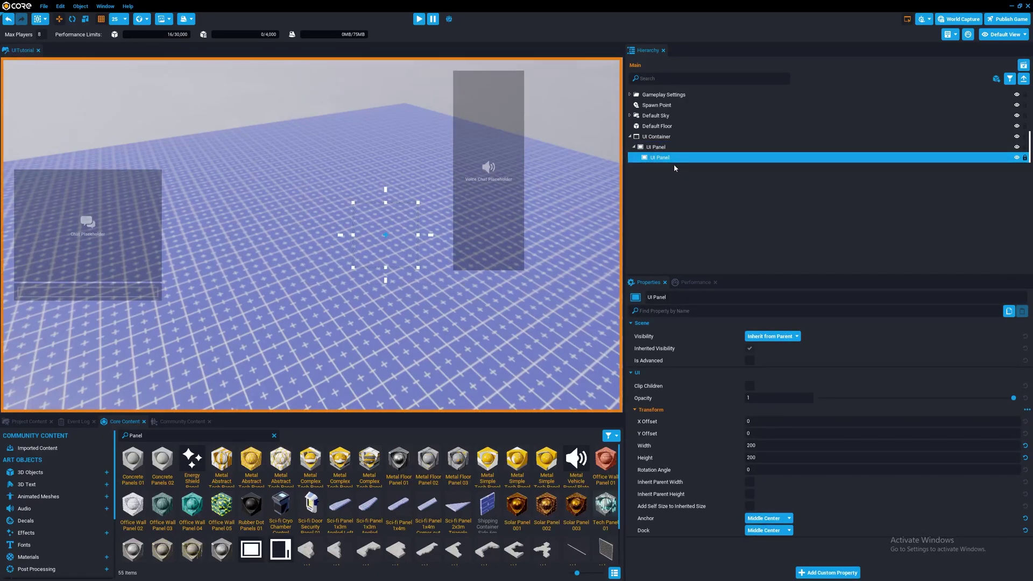
{"action": "left_click", "coordinate": [666, 146]}
{"action": "left_click", "coordinate": [333, 218]}
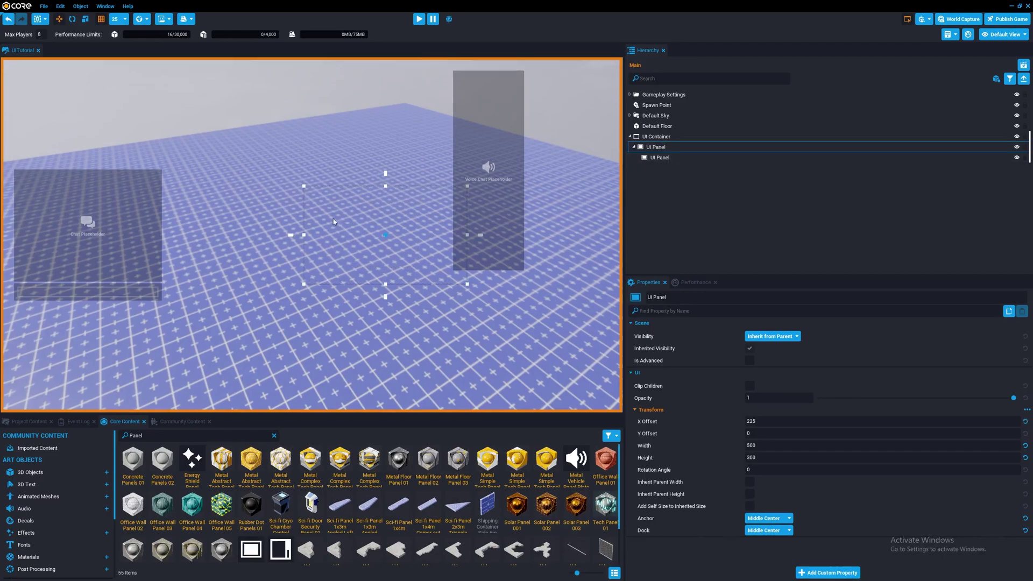
{"action": "left_click_drag", "start_coordinate": [333, 220], "coordinate": [309, 220]}
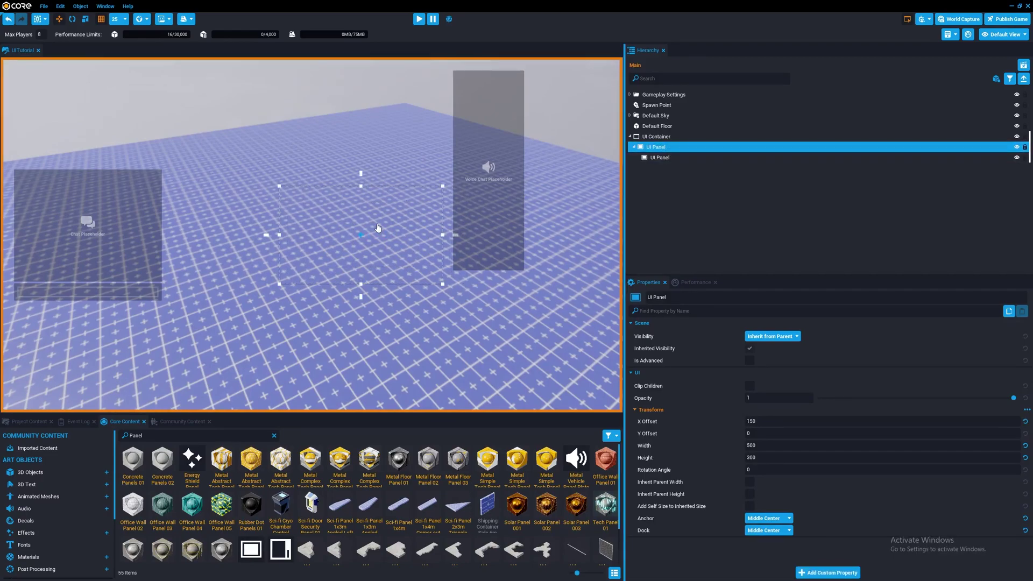
{"action": "left_click", "coordinate": [671, 157]}
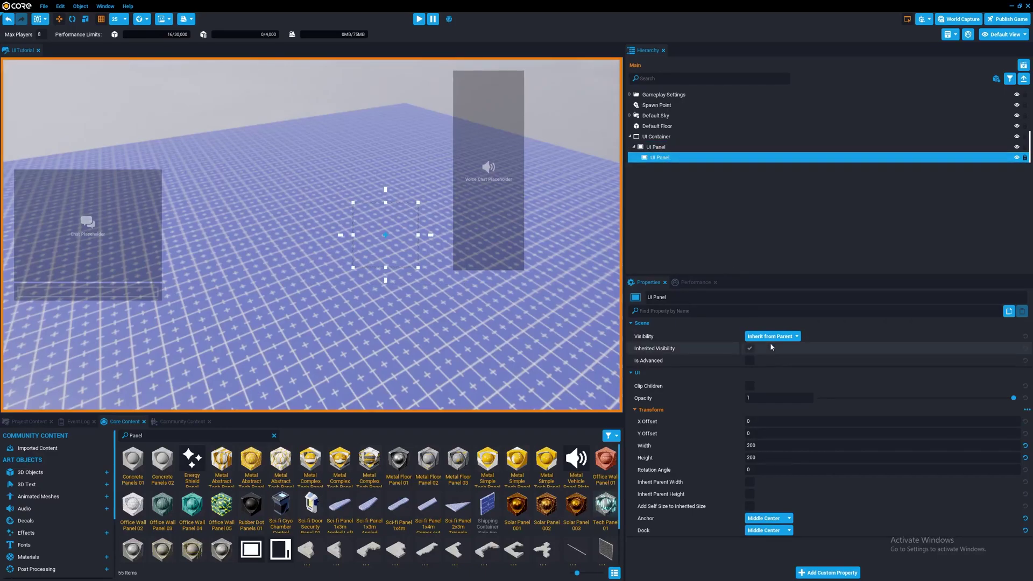
{"action": "left_click", "coordinate": [760, 521]}
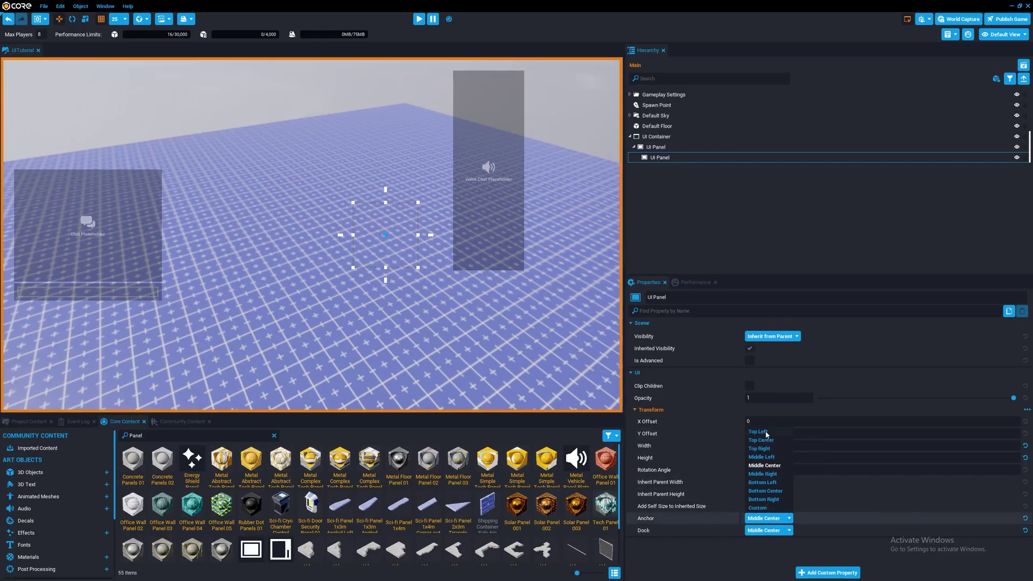
{"action": "left_click", "coordinate": [774, 508]}
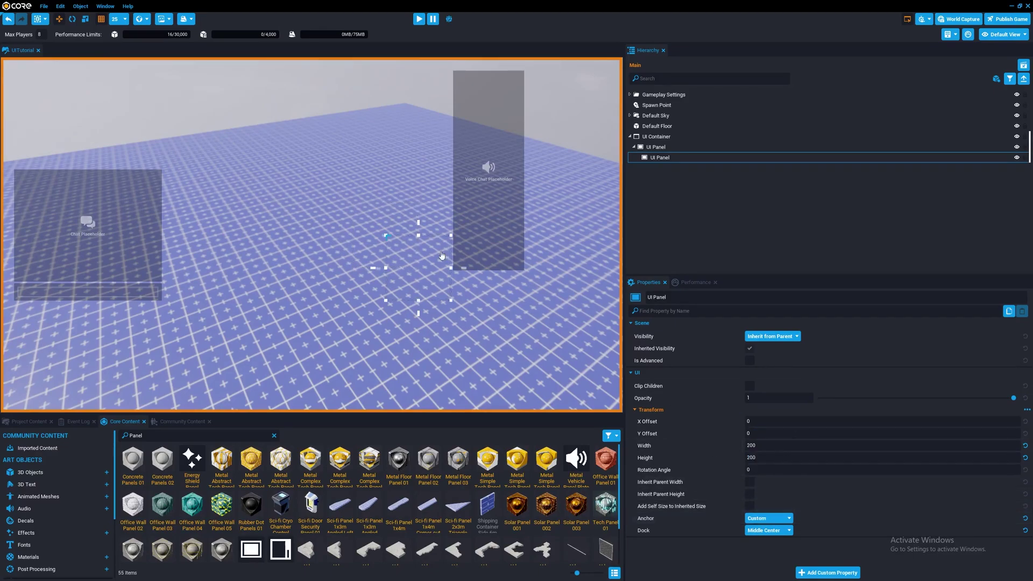
{"action": "left_click", "coordinate": [768, 519]}
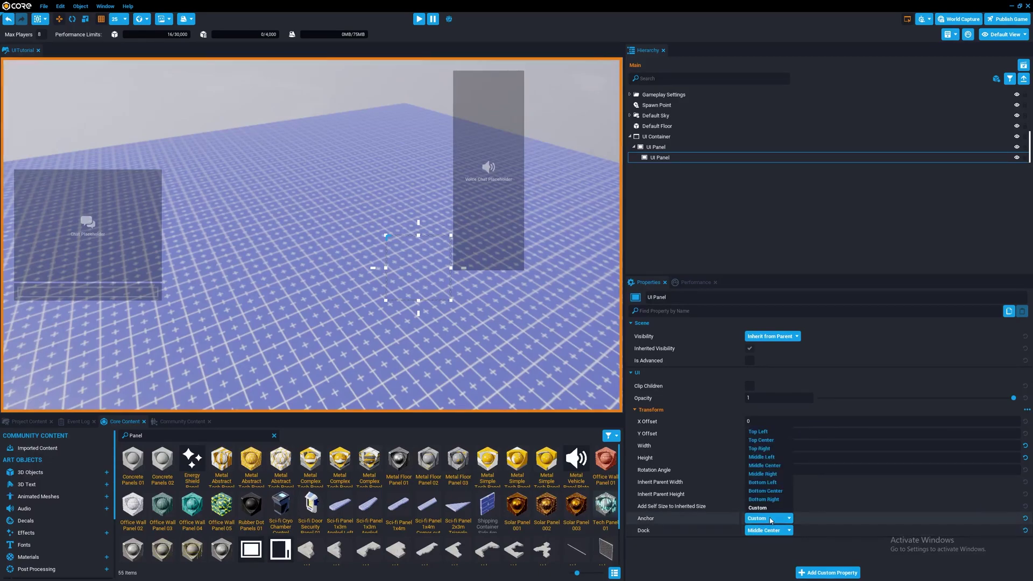
{"action": "left_click", "coordinate": [766, 466]}
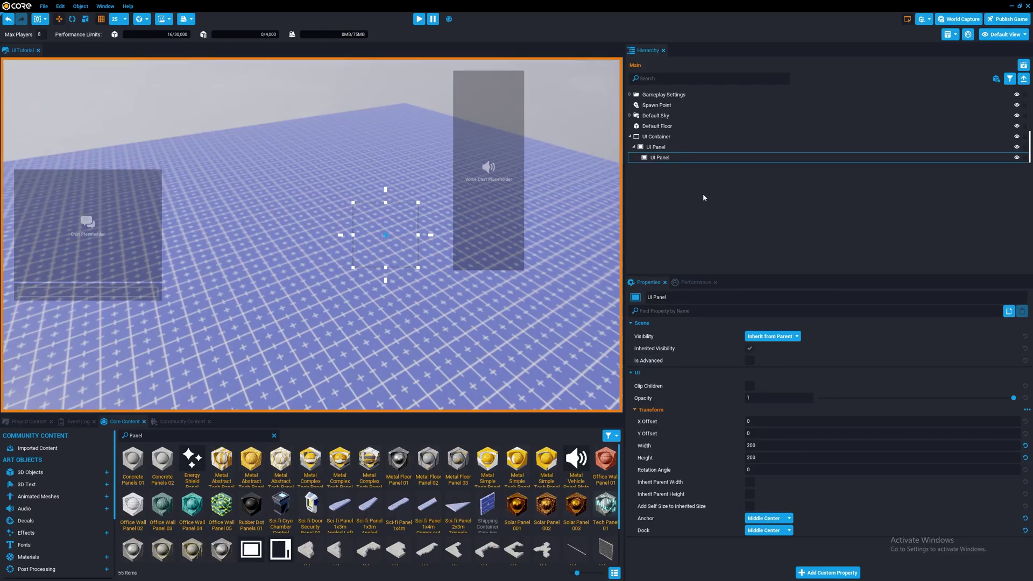
{"action": "mouse_move", "coordinate": [666, 159]}
{"action": "left_mouse_down"}
{"action": "mouse_move", "coordinate": [662, 138]}
{"action": "mouse_move", "coordinate": [666, 157]}
{"action": "left_mouse_up"}
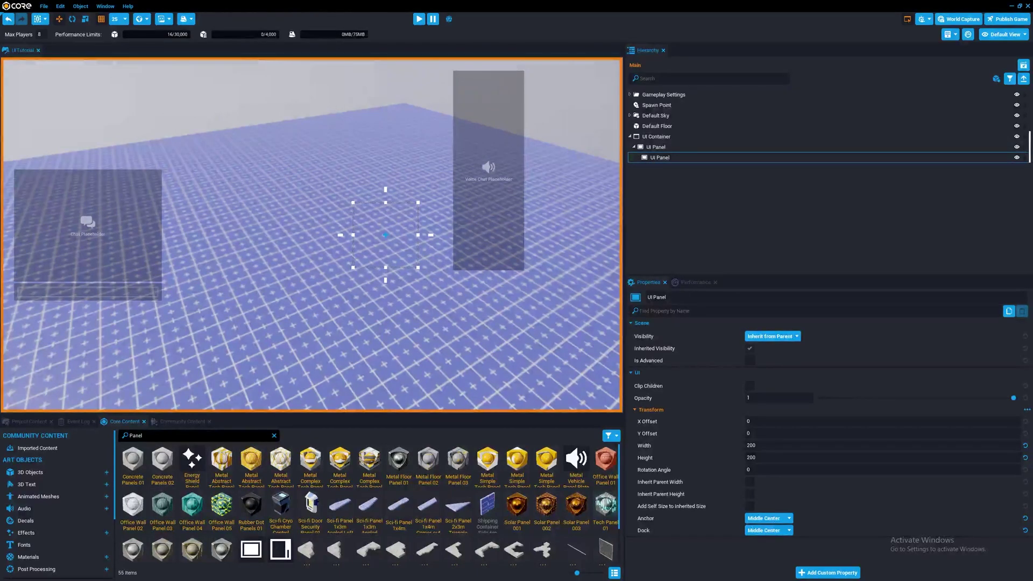
- Search Core Content for 'UI image' and drop a UI Image into the UI Panel
{"action": "double_click", "coordinate": [136, 435]}
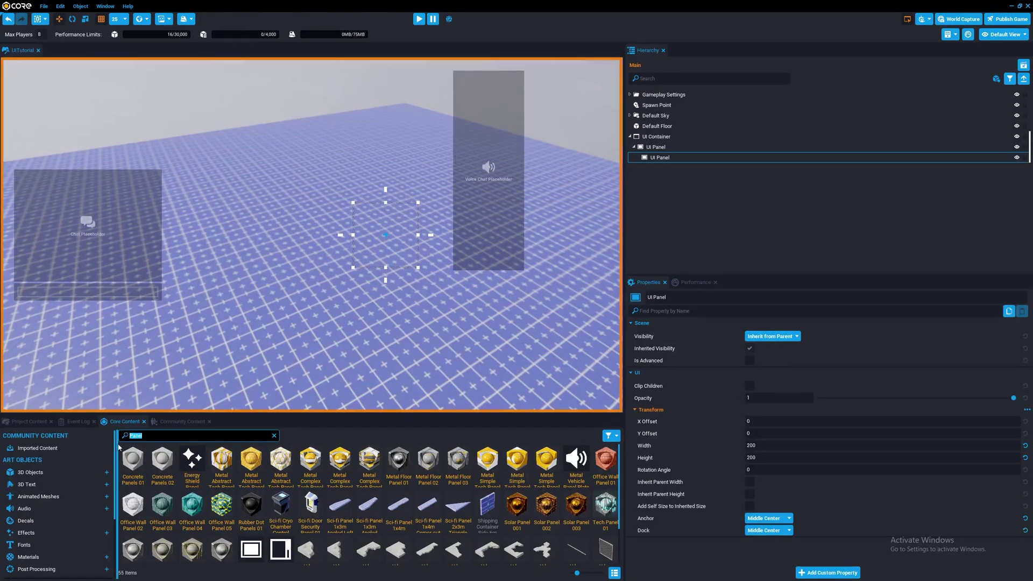
{"action": "type", "text": "UI image"}
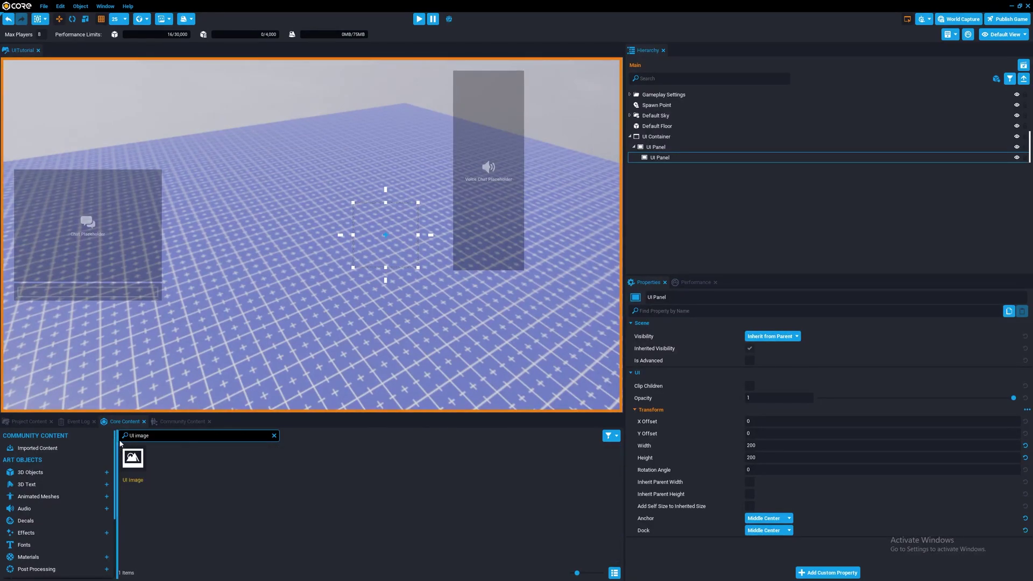
{"action": "left_click_drag", "start_coordinate": [133, 458], "coordinate": [667, 153]}
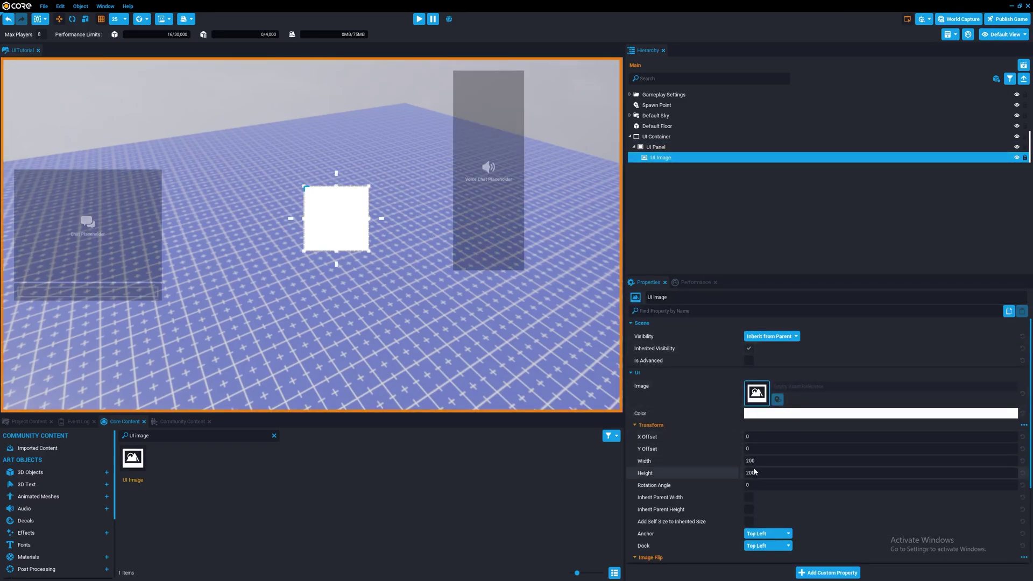
- Set the UI Image's Anchor and Dock both to Middle Center
{"action": "scroll", "coordinate": [702, 500], "scroll_direction": "down", "scroll_amount": 2}
{"action": "left_click", "coordinate": [767, 481]}
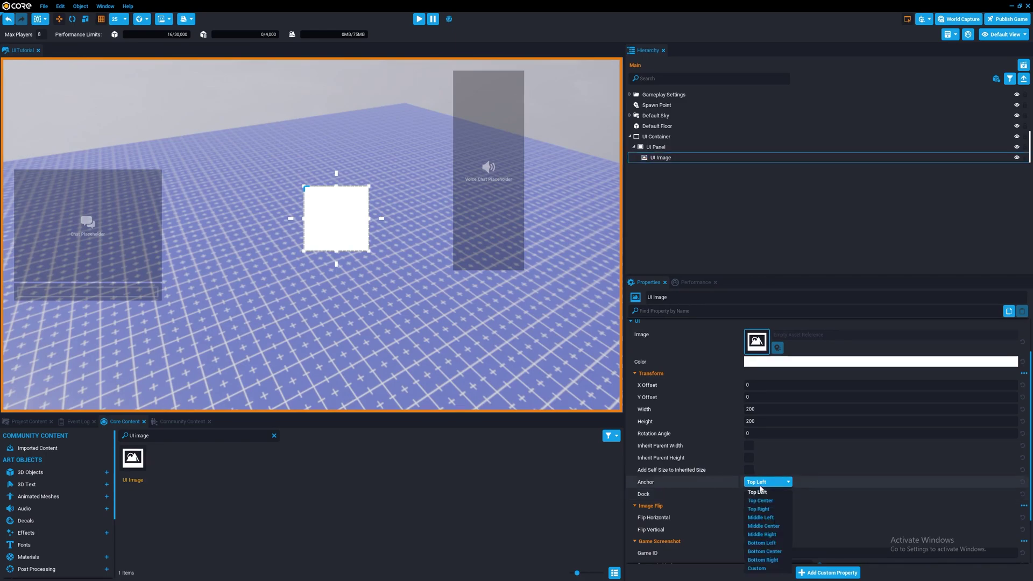
{"action": "left_click", "coordinate": [764, 531]}
{"action": "left_click", "coordinate": [766, 494]}
{"action": "left_click", "coordinate": [769, 441]}
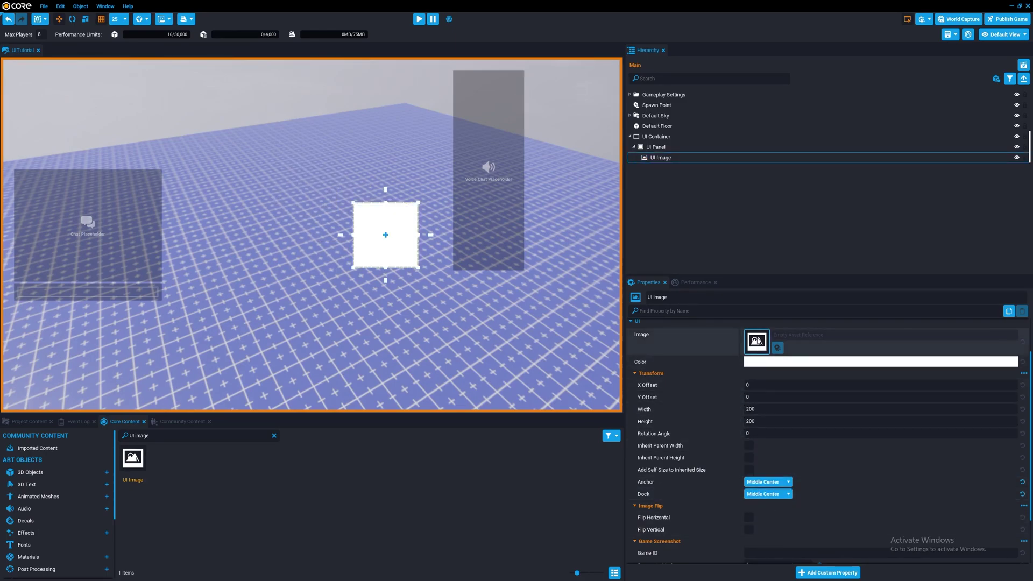
- Browse the Brush Picker, previewing pictures such as Bear and Anvil for the image
{"action": "left_click", "coordinate": [756, 340]}
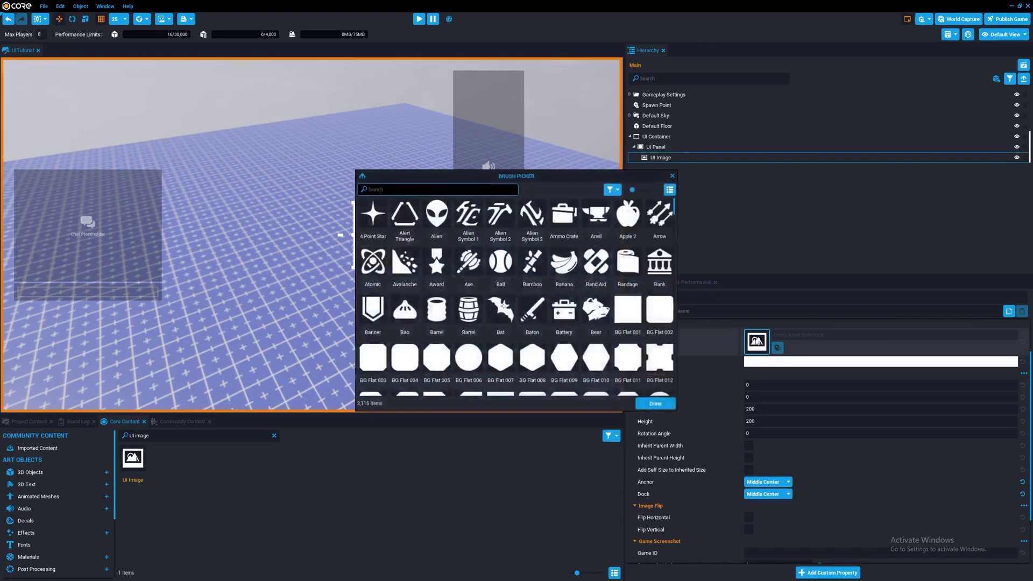
{"action": "left_click", "coordinate": [602, 319]}
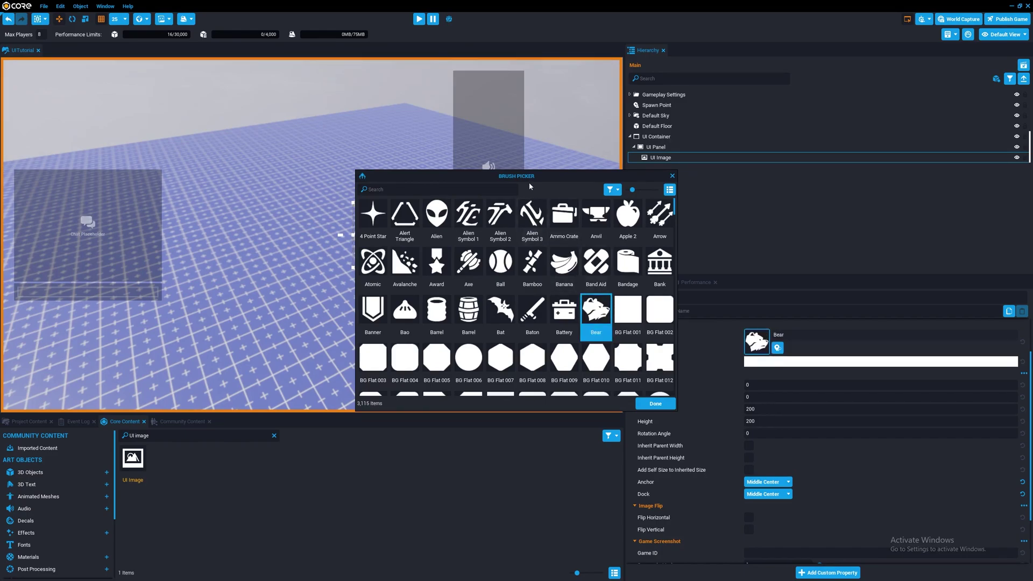
{"action": "left_click", "coordinate": [596, 214]}
{"action": "mouse_move", "coordinate": [550, 177]}
{"action": "left_mouse_down"}
{"action": "mouse_move", "coordinate": [590, 222]}
{"action": "mouse_move", "coordinate": [670, 257]}
{"action": "left_mouse_up"}
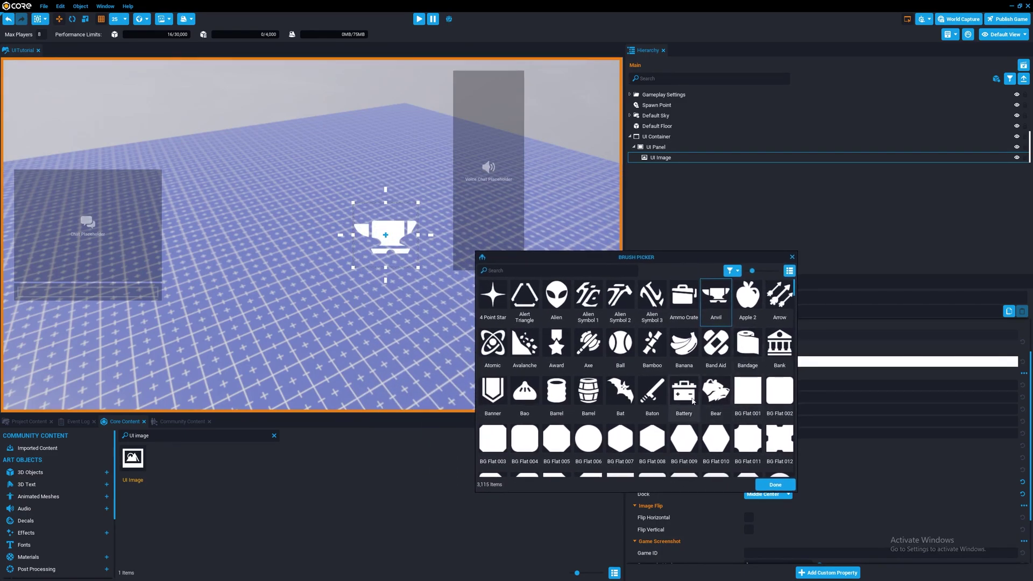
{"action": "left_click", "coordinate": [716, 376]}
{"action": "scroll", "coordinate": [715, 376], "scroll_direction": "down", "scroll_amount": 4}
{"action": "left_click_drag", "start_coordinate": [795, 289], "coordinate": [794, 363]}
- Choose Fantasy Sword 019 as the image and start adjusting its Color tint
{"action": "left_click", "coordinate": [684, 371]}
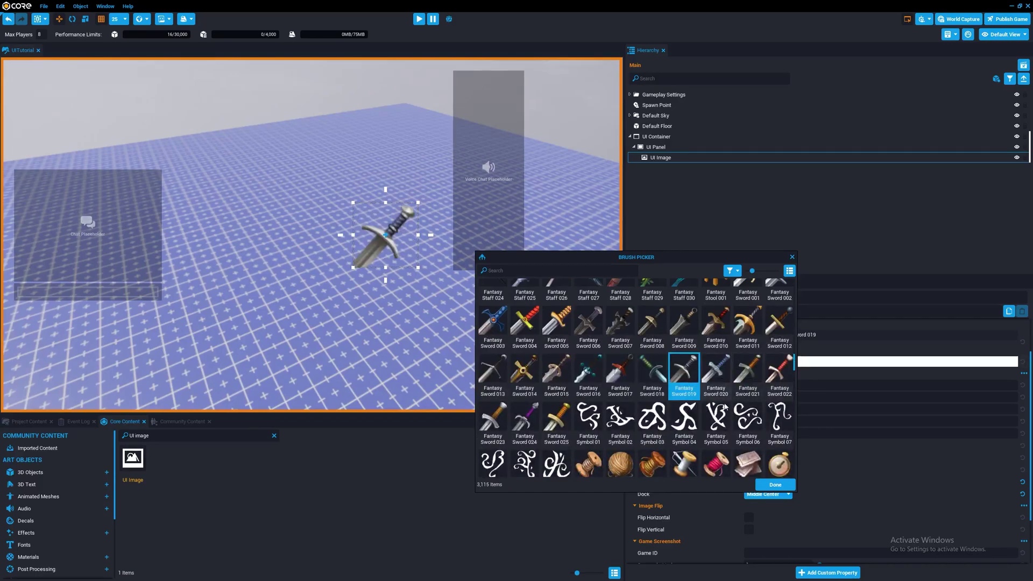
{"action": "left_click", "coordinate": [775, 484]}
{"action": "left_click", "coordinate": [753, 362]}
{"action": "left_click_drag", "start_coordinate": [759, 409], "coordinate": [763, 476]}
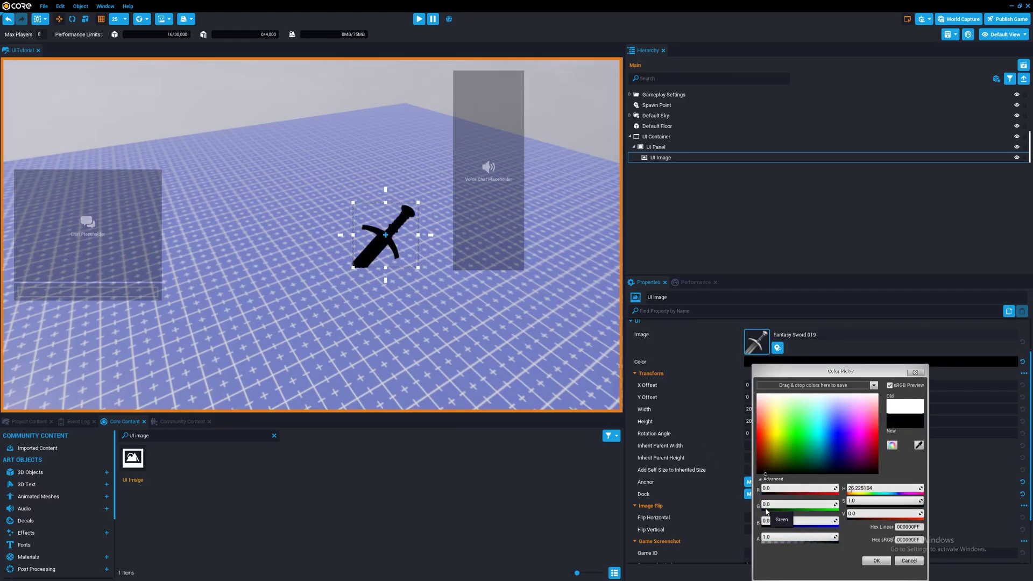
- Try grey and transparent tints, then settle on white at full alpha (FFFFFFFF) and accept
{"action": "left_click_drag", "start_coordinate": [767, 511], "coordinate": [632, 344]}
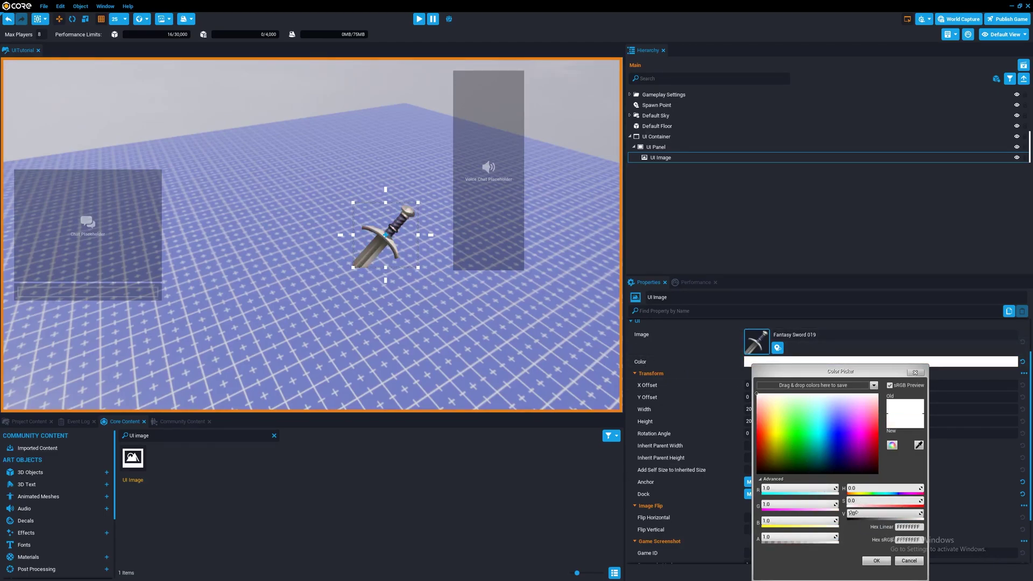
{"action": "left_click_drag", "start_coordinate": [882, 513], "coordinate": [922, 513]}
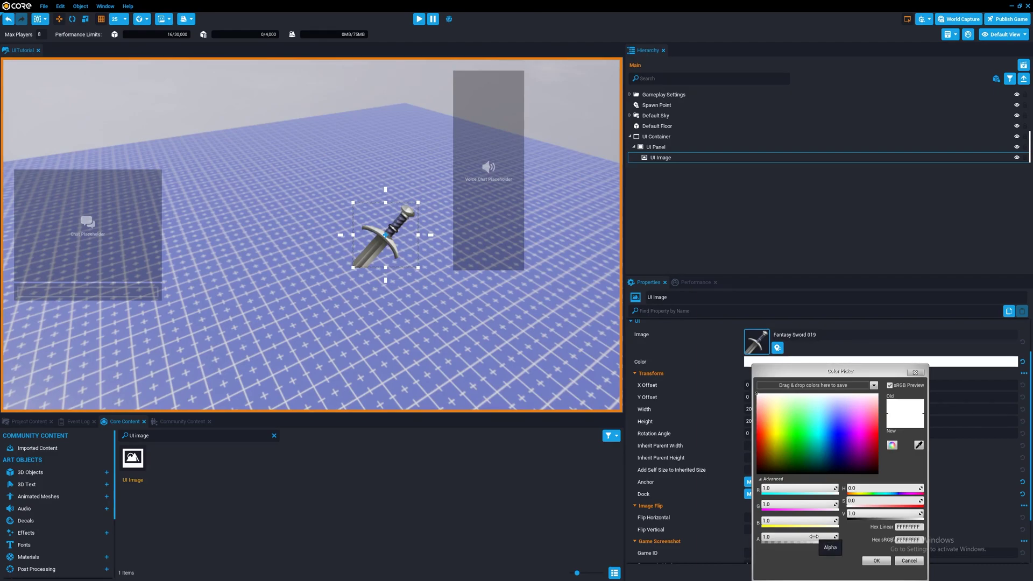
{"action": "left_click_drag", "start_coordinate": [813, 536], "coordinate": [837, 536]}
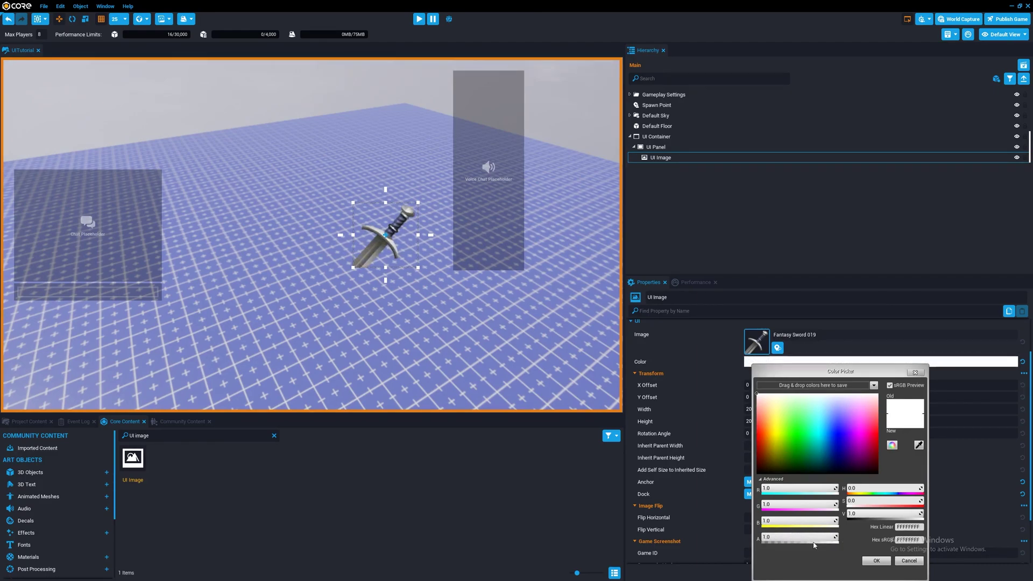
{"action": "left_click", "coordinate": [873, 563]}
{"action": "left_click", "coordinate": [657, 136]}
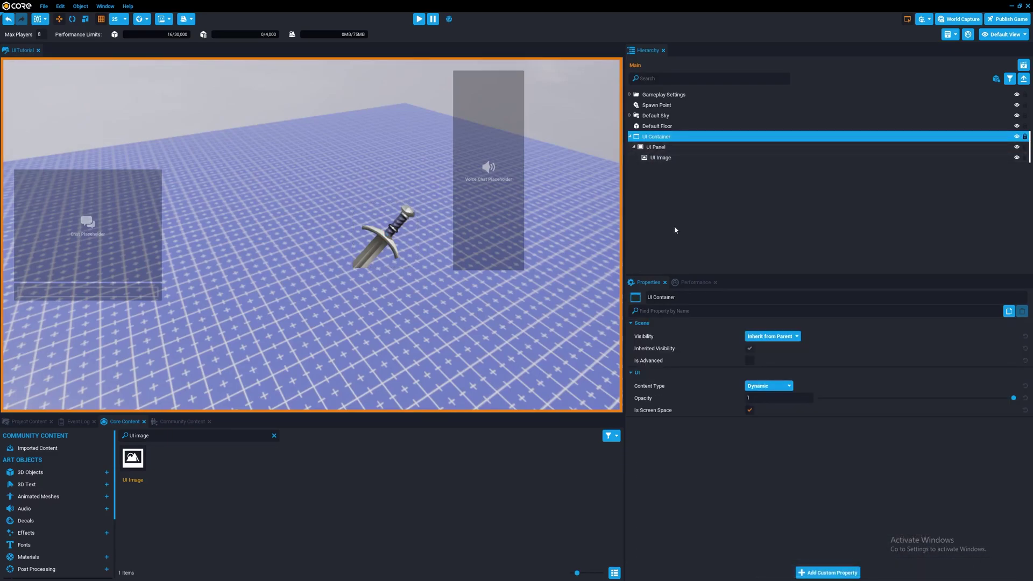
{"action": "left_click_drag", "start_coordinate": [940, 399], "coordinate": [1017, 399]}
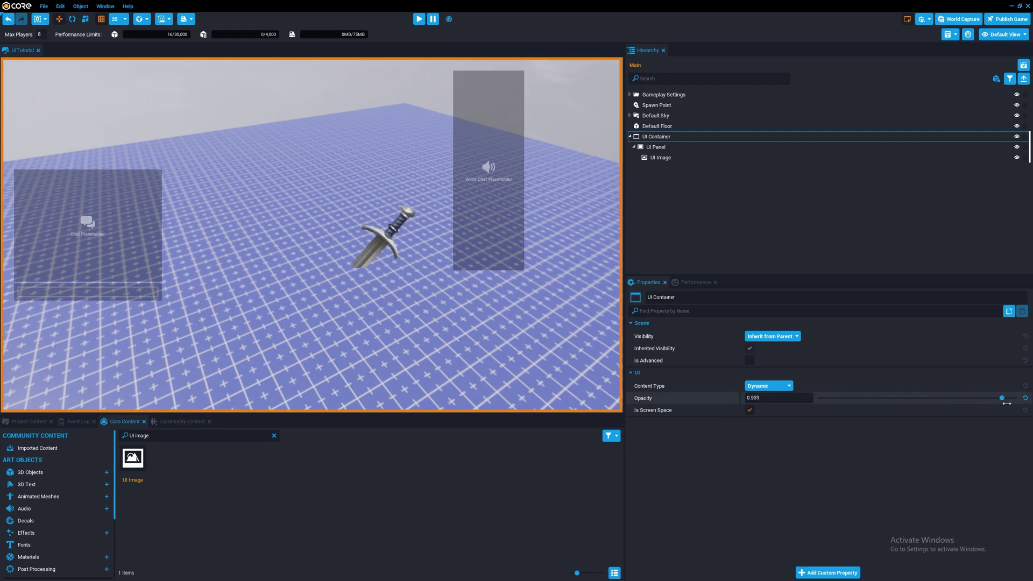
{"action": "left_click", "coordinate": [750, 410]}
{"action": "right_click_drag", "start_coordinate": [517, 303], "coordinate": [614, 195]}
{"action": "left_click", "coordinate": [660, 157]}
{"action": "key", "text": "f"}
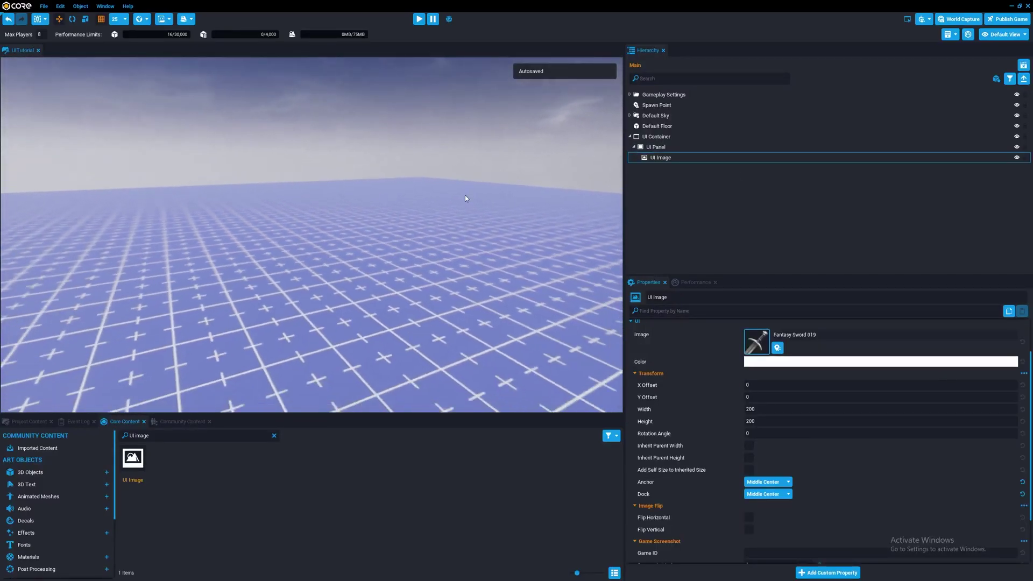
{"action": "left_click", "coordinate": [673, 136]}
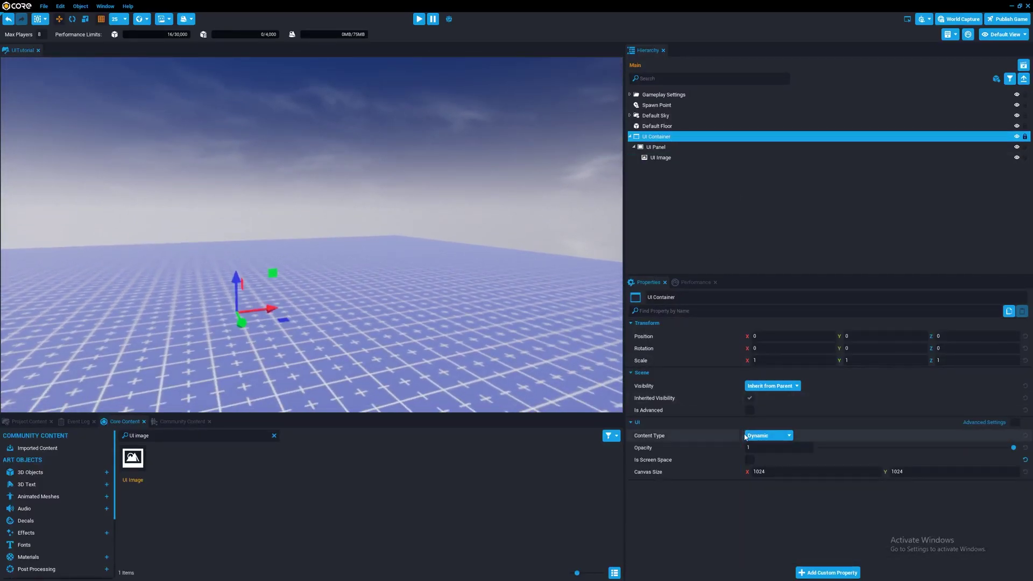
{"action": "left_click", "coordinate": [750, 459]}
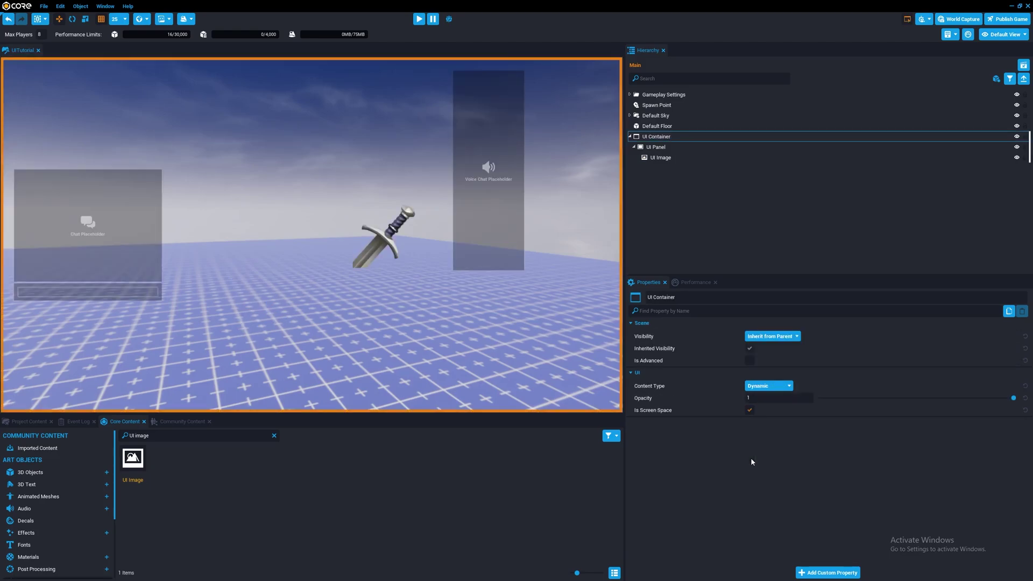
{"action": "left_click", "coordinate": [749, 409]}
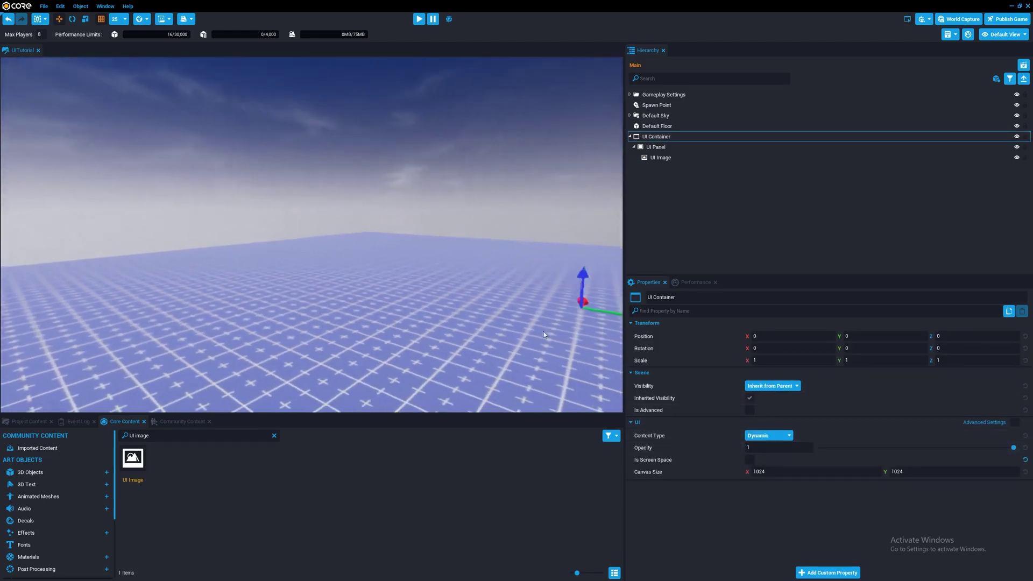
{"action": "key", "text": "f"}
{"action": "scroll", "coordinate": [515, 310], "scroll_direction": "up", "scroll_amount": 2}
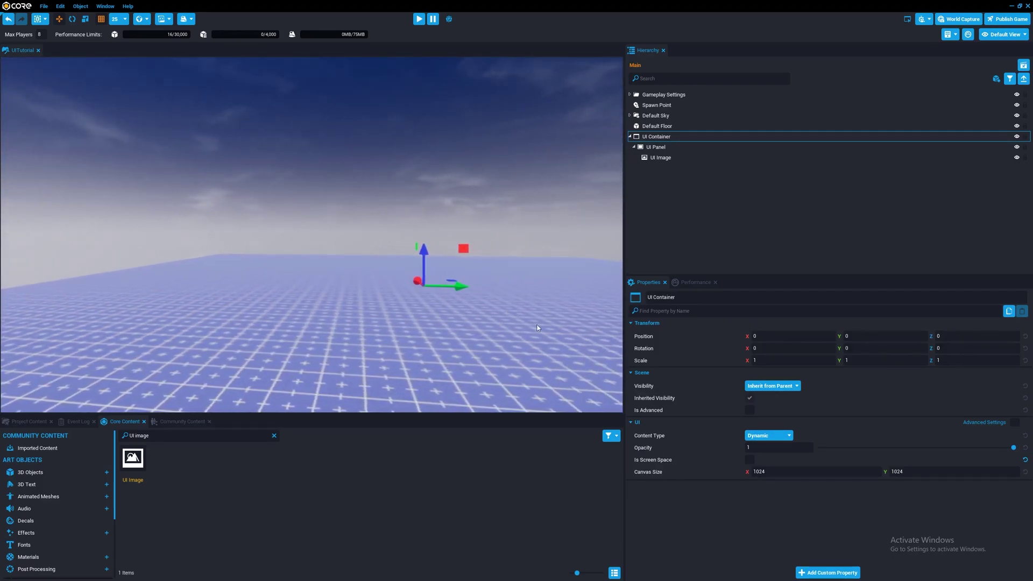
- Return the UI to screen space, select the UI Image, and try its flip and Game ID settings
{"action": "left_click", "coordinate": [749, 460]}
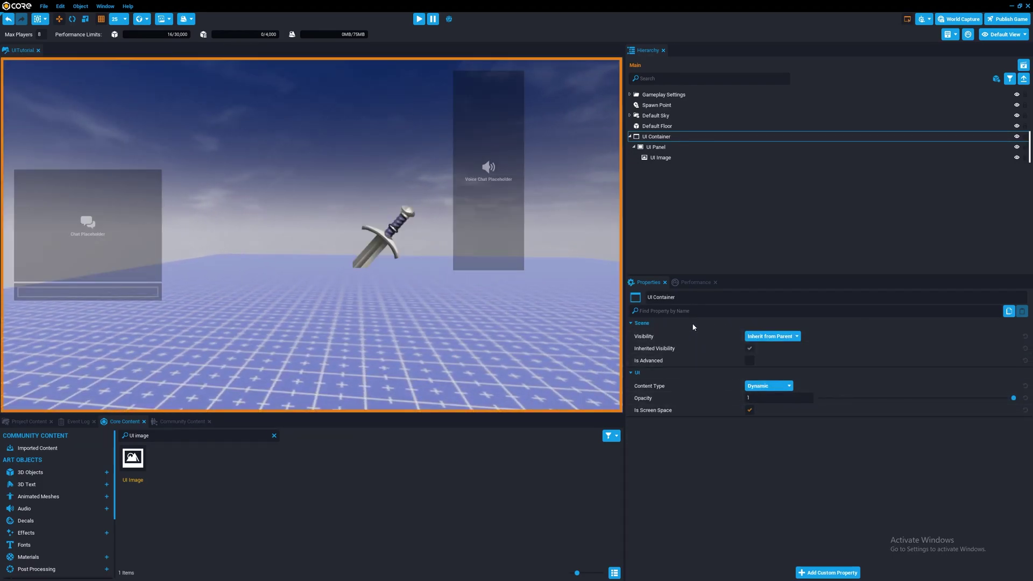
{"action": "left_click", "coordinate": [661, 158]}
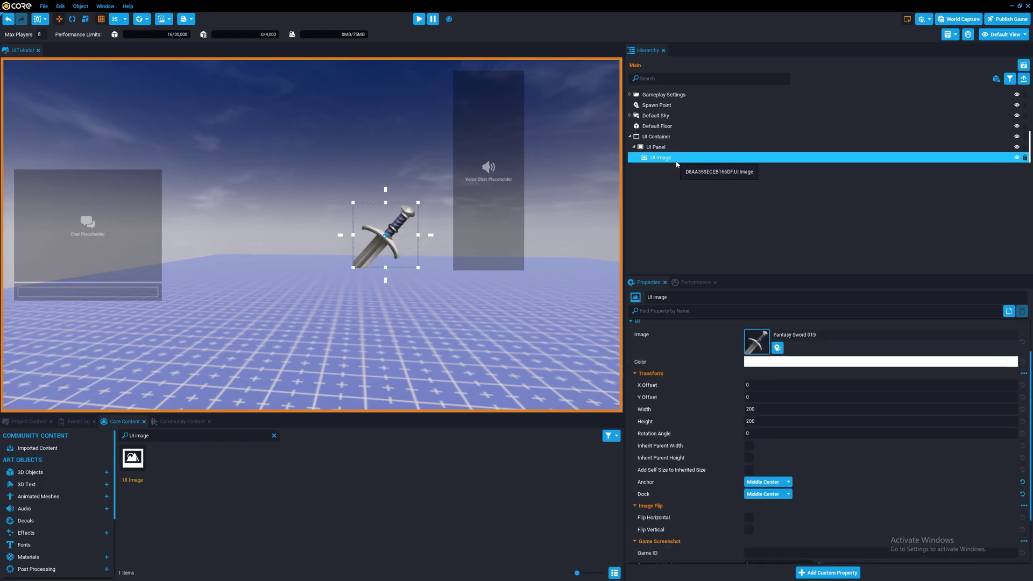
{"action": "left_click", "coordinate": [747, 515]}
{"action": "left_click", "coordinate": [747, 515]}
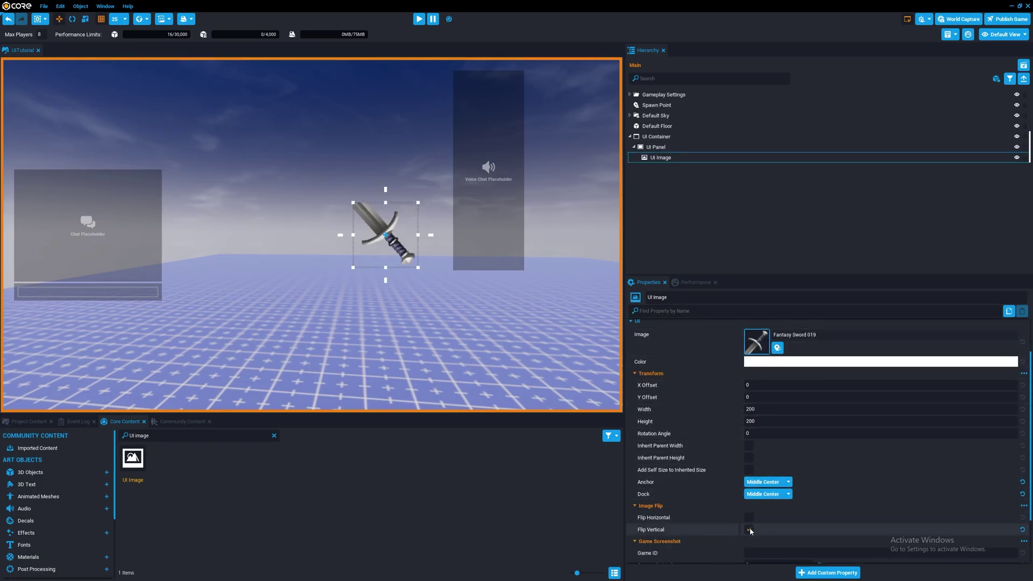
{"action": "left_click", "coordinate": [750, 527]}
{"action": "scroll", "coordinate": [750, 527], "scroll_direction": "down", "scroll_amount": 2}
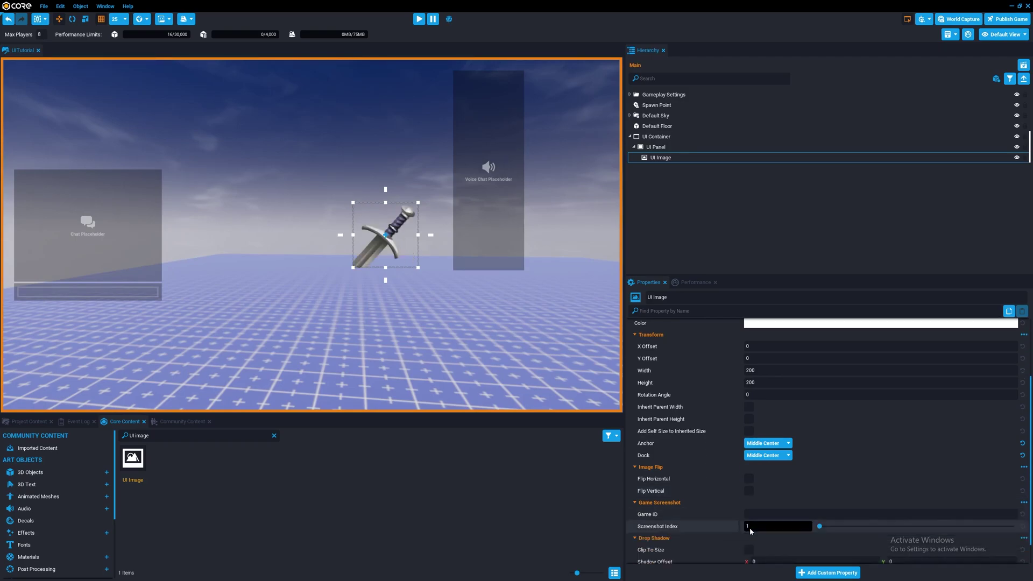
{"action": "left_click", "coordinate": [744, 501]}
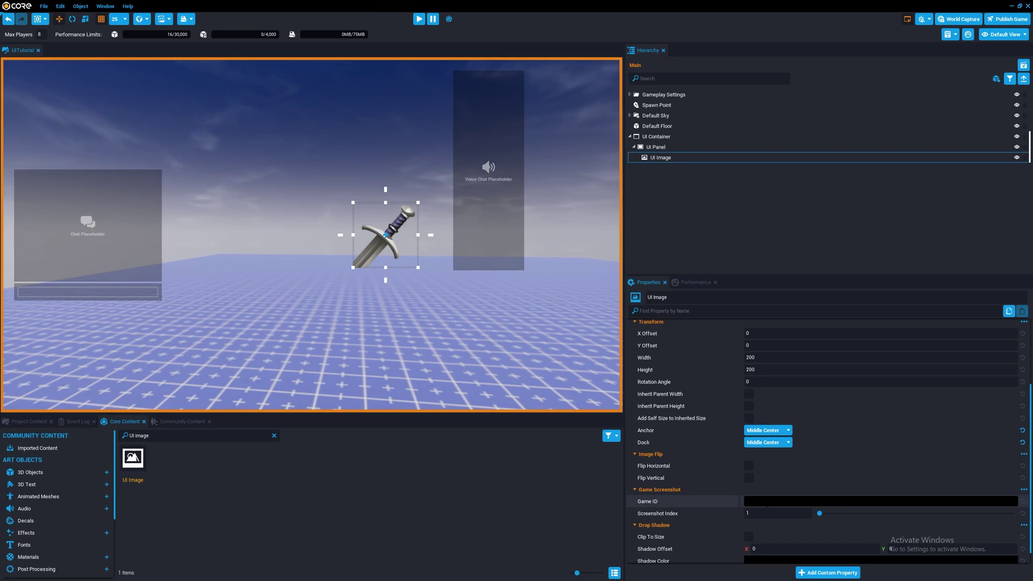
{"action": "left_click", "coordinate": [731, 502]}
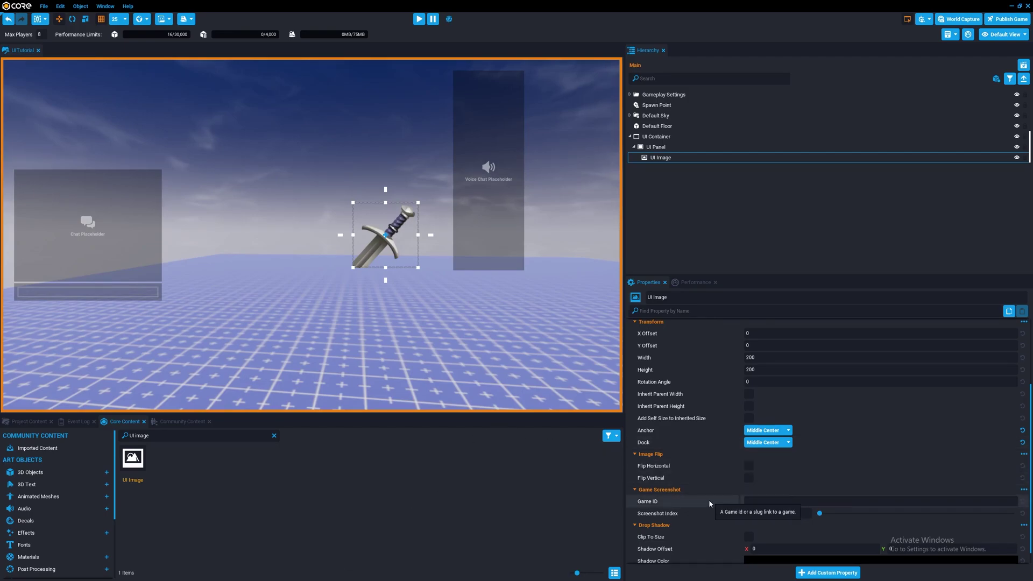
- Set the Drop Shadow offset to 3 by 3
{"action": "scroll", "coordinate": [718, 501], "scroll_direction": "down", "scroll_amount": 1}
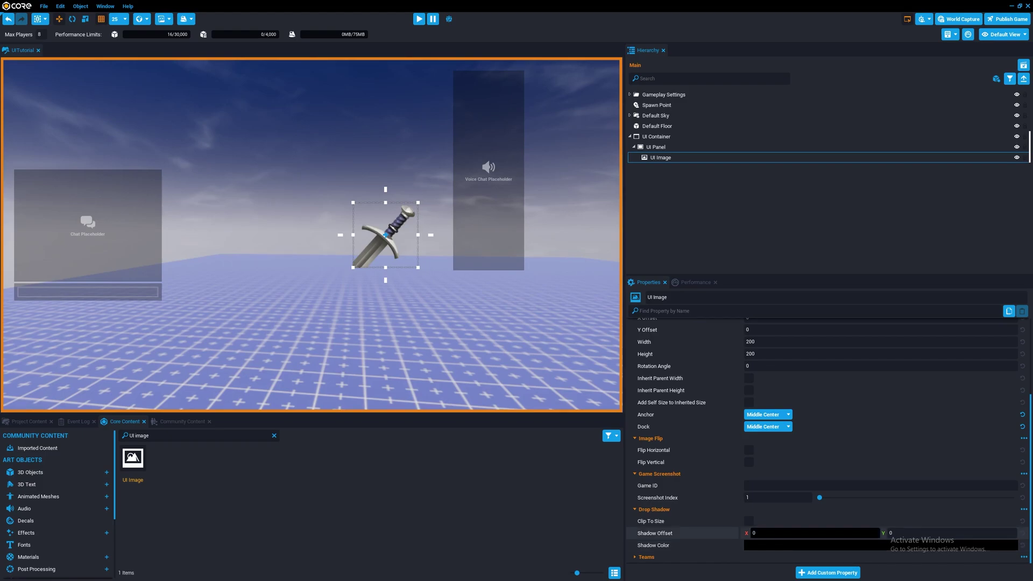
{"action": "left_click", "coordinate": [788, 532]}
{"action": "type", "text": "2"}
{"action": "key", "text": "Tab"}
{"action": "type", "text": "2"}
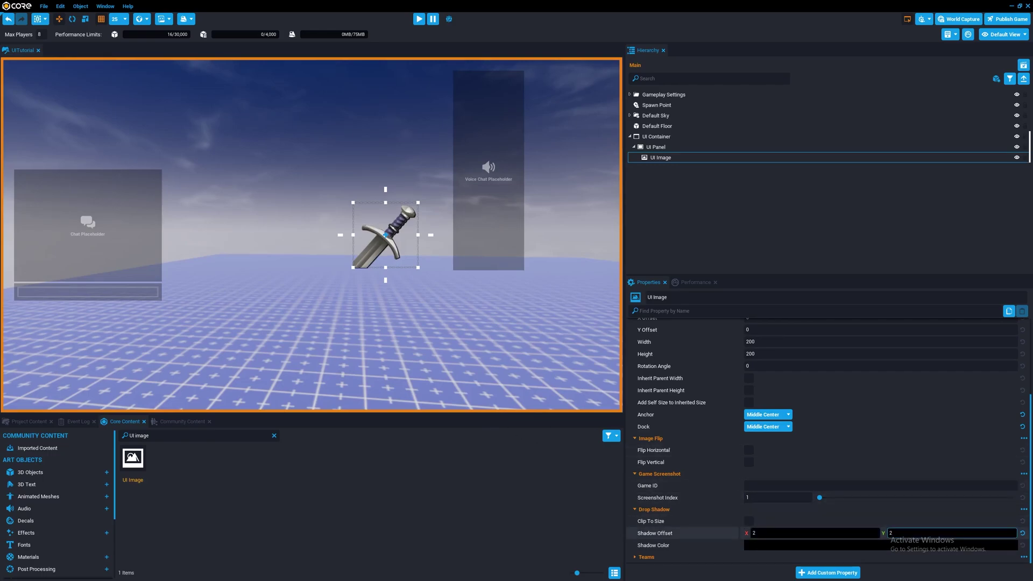
{"action": "left_click_drag", "start_coordinate": [786, 533], "coordinate": [796, 533]}
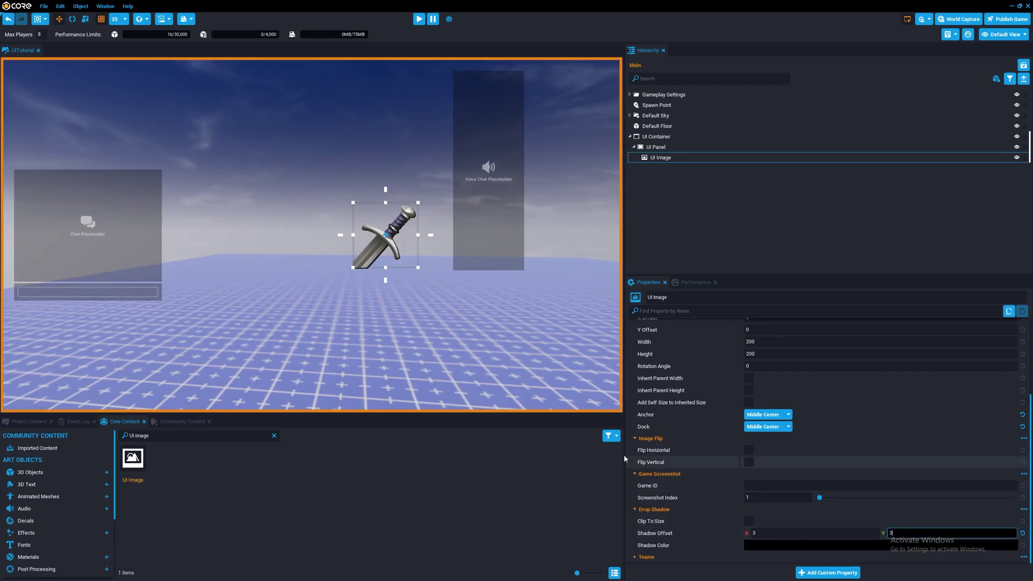
- Deselect to preview the shadow, then reselect the UI Image
{"action": "left_click", "coordinate": [493, 315]}
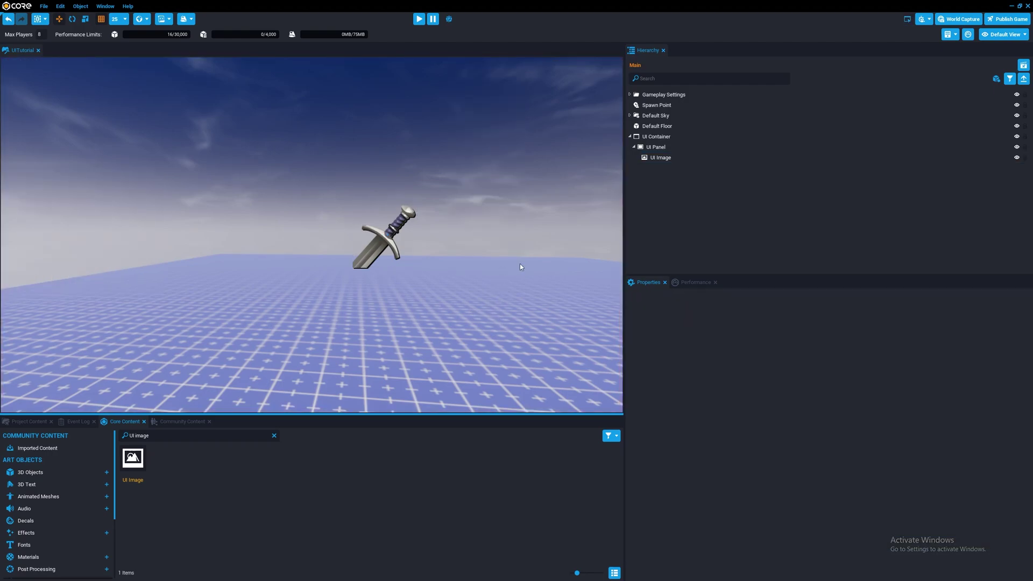
{"action": "left_click", "coordinate": [679, 159]}
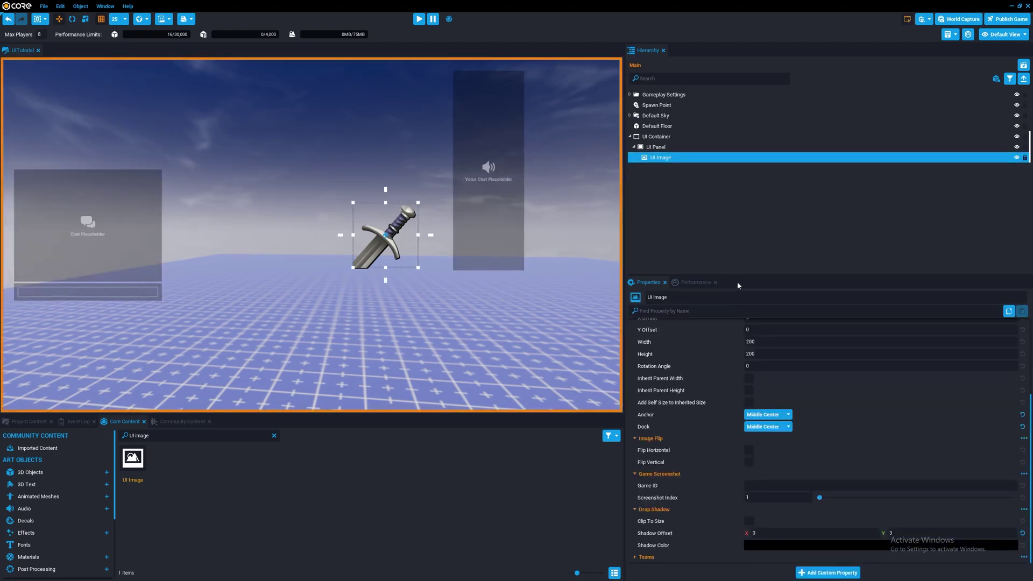
{"action": "scroll", "coordinate": [784, 398], "scroll_direction": "up", "scroll_amount": 5}
- Change the image's brush to Fantasy Frame 001, after briefly trying BG Flat 001
{"action": "left_click", "coordinate": [777, 399]}
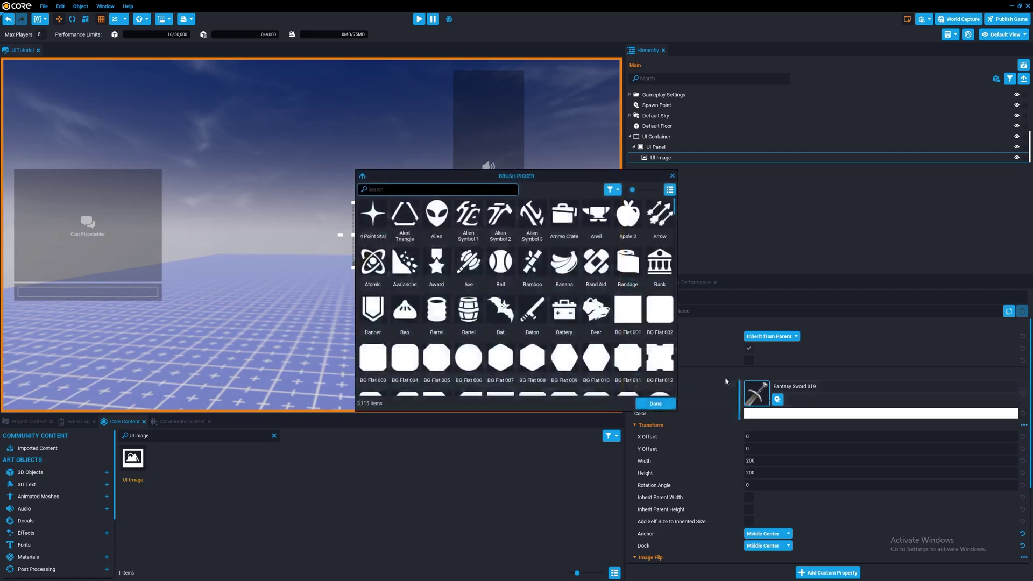
{"action": "left_click_drag", "start_coordinate": [514, 176], "coordinate": [668, 230]}
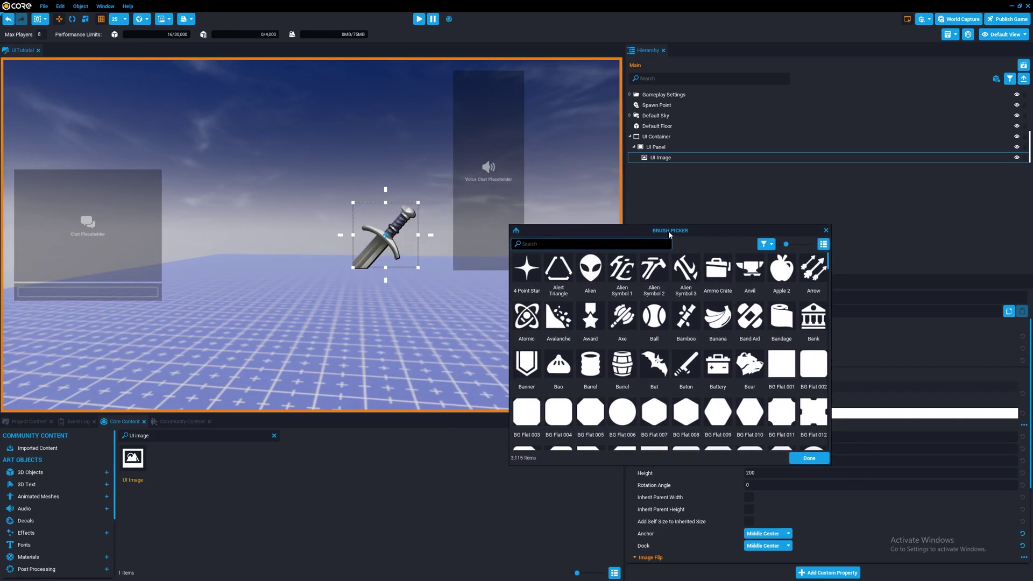
{"action": "left_click", "coordinate": [591, 242]}
{"action": "type", "text": "BG"}
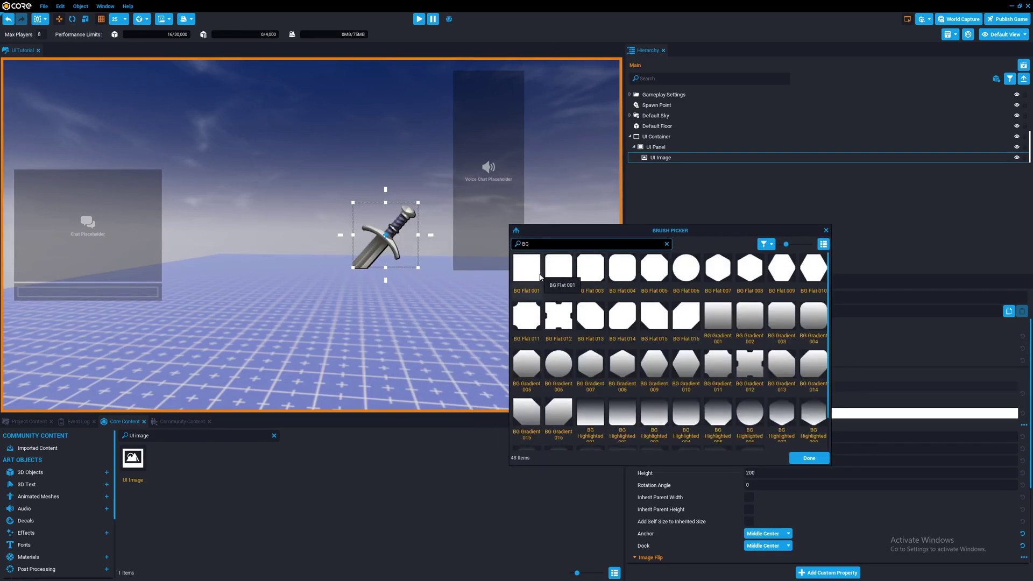
{"action": "left_click", "coordinate": [540, 277]}
{"action": "scroll", "coordinate": [706, 324], "scroll_direction": "down", "scroll_amount": 1}
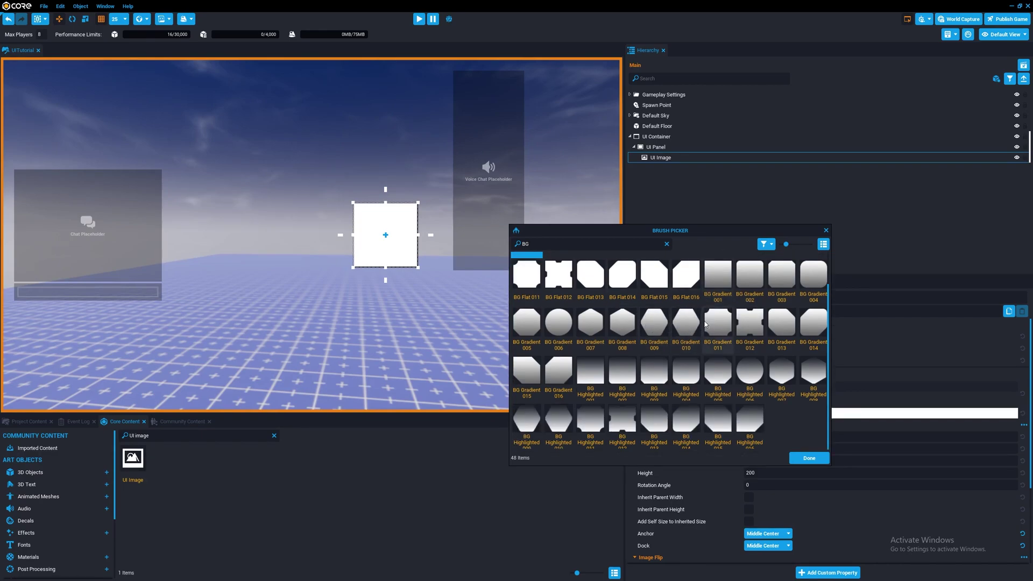
{"action": "scroll", "coordinate": [706, 324], "scroll_direction": "up", "scroll_amount": 1}
{"action": "double_click", "coordinate": [525, 244]}
{"action": "type", "text": "fra"}
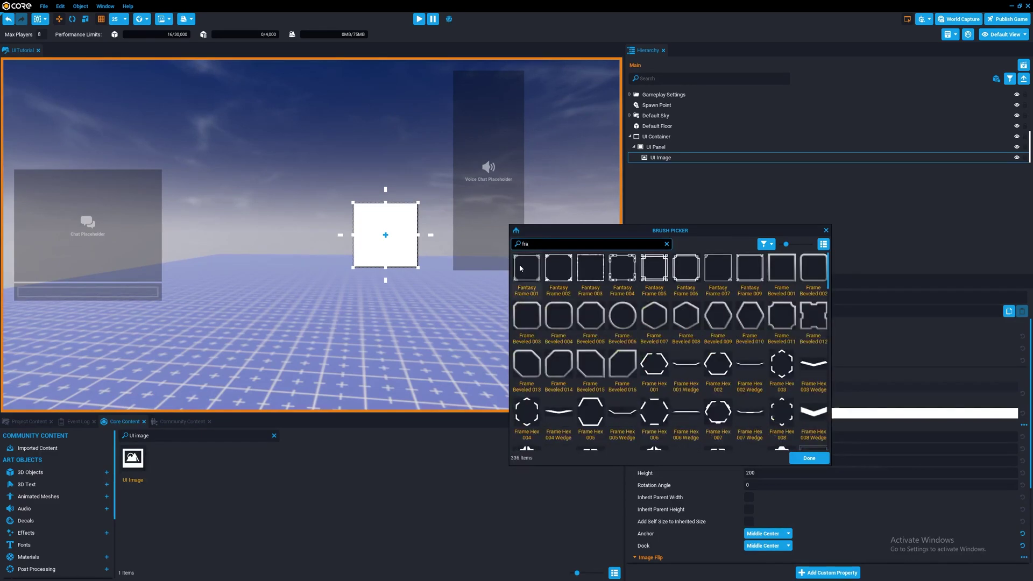
{"action": "left_click", "coordinate": [521, 268]}
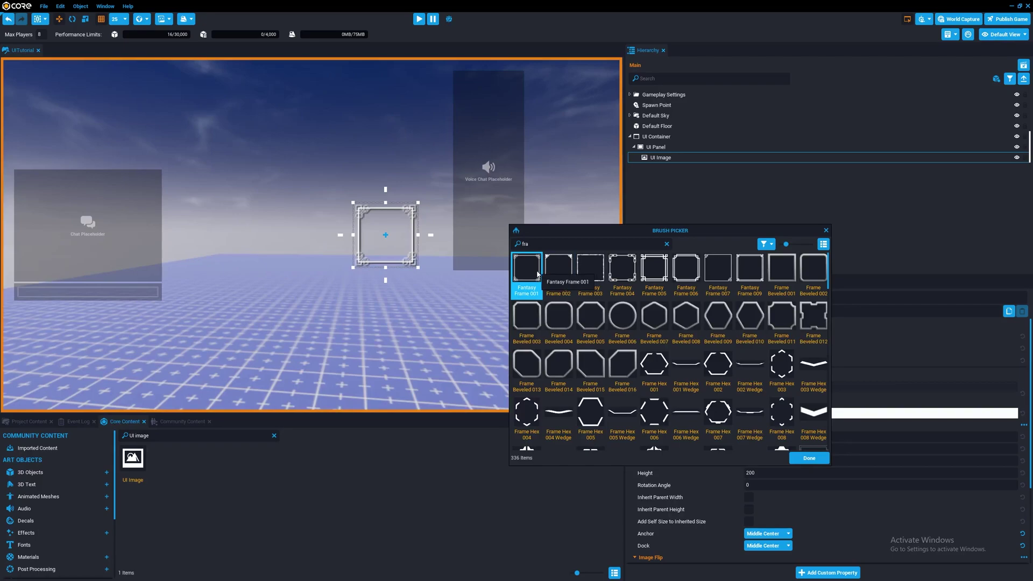
{"action": "left_click", "coordinate": [809, 457]}
- Duplicate the UI Image with Ctrl+W and give the copy the BG Flat 001 brush
{"action": "left_click", "coordinate": [478, 288]}
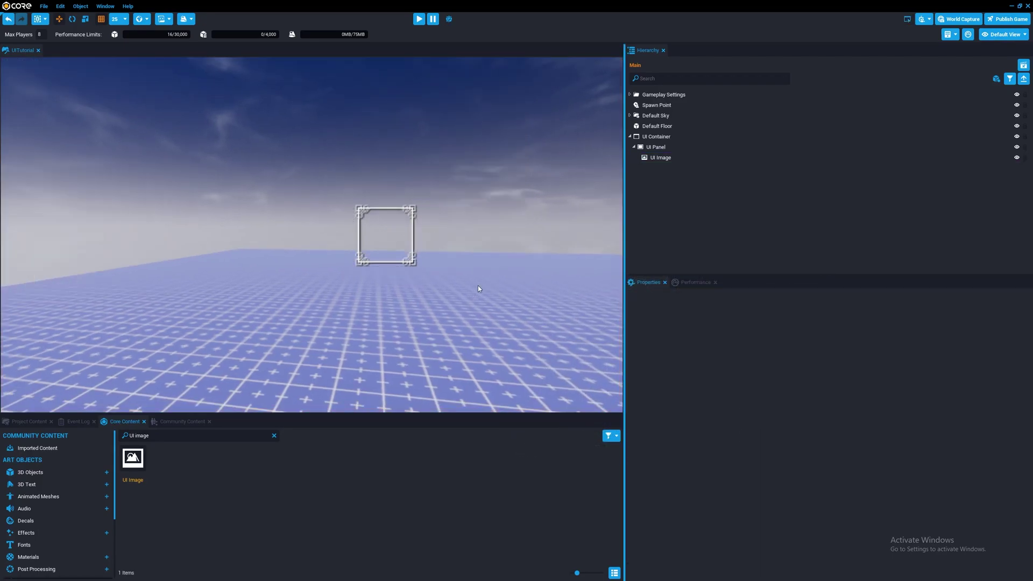
{"action": "left_click", "coordinate": [657, 160]}
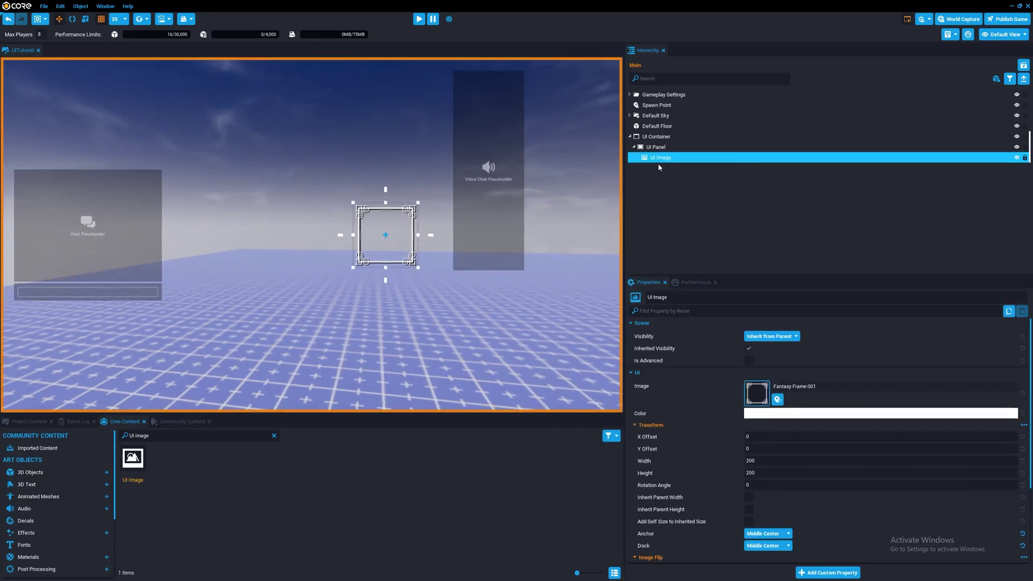
{"action": "key", "text": "ctrl+w"}
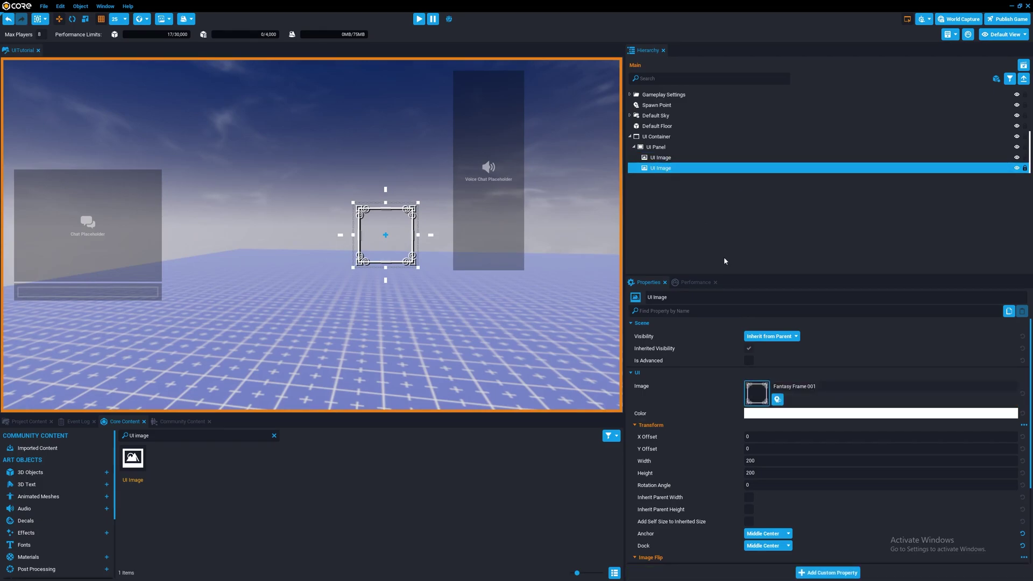
{"action": "left_click", "coordinate": [777, 399]}
{"action": "type", "text": "BG"}
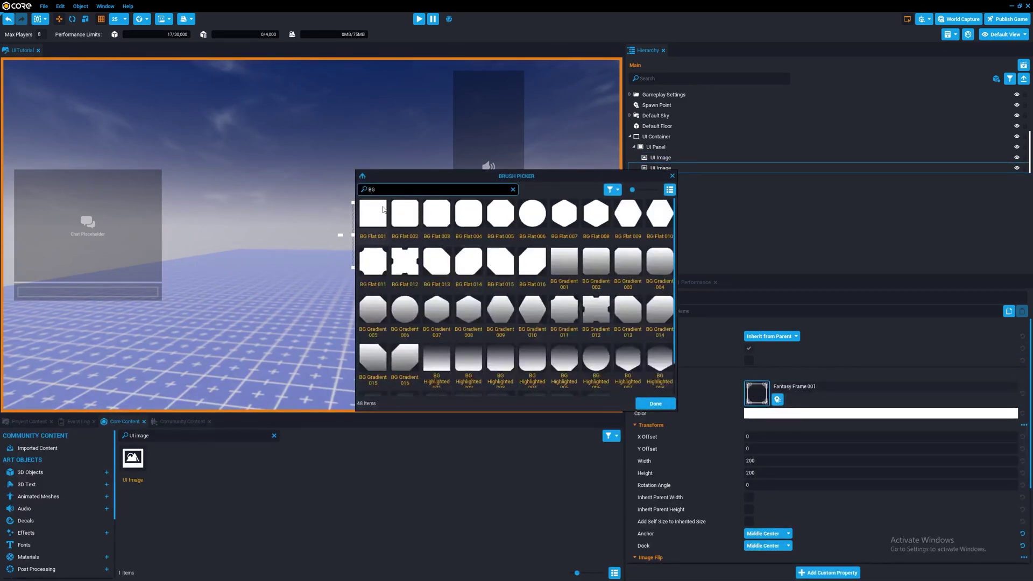
{"action": "left_click", "coordinate": [373, 213]}
{"action": "left_click", "coordinate": [655, 404]}
{"action": "left_click", "coordinate": [661, 158]}
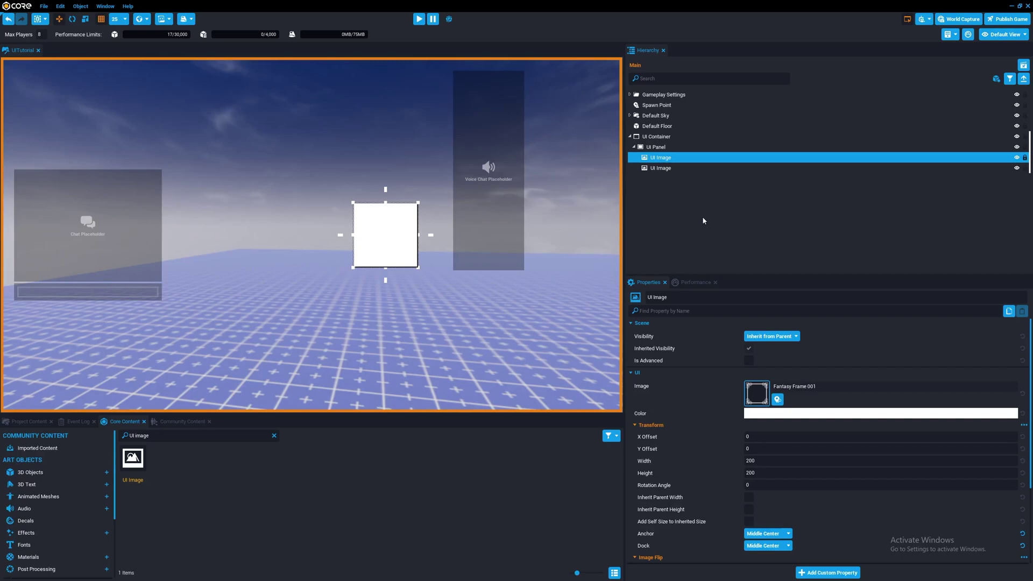
- Tint the fantasy frame image green
{"action": "left_click", "coordinate": [790, 413]}
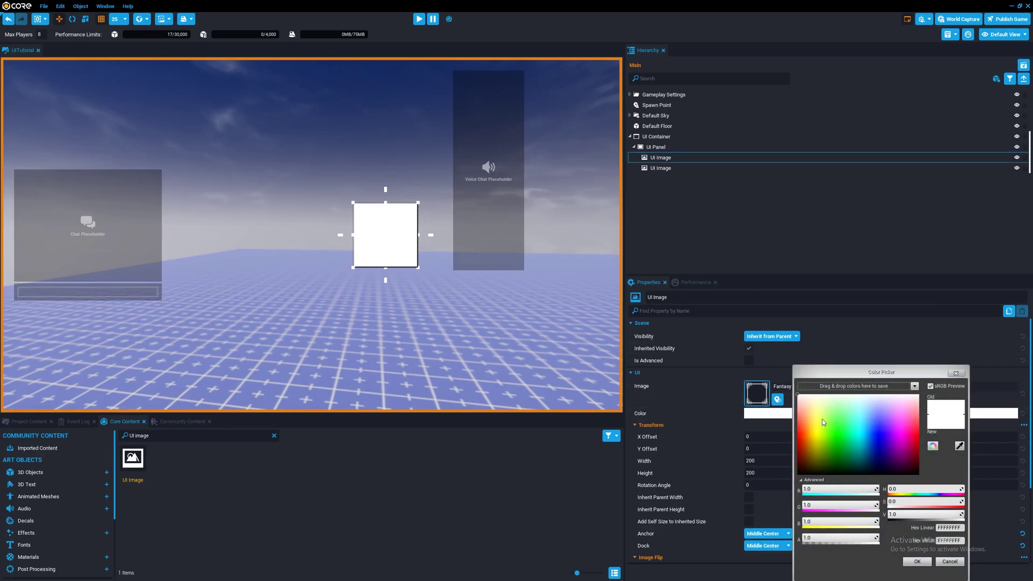
{"action": "left_click_drag", "start_coordinate": [822, 418], "coordinate": [847, 438]}
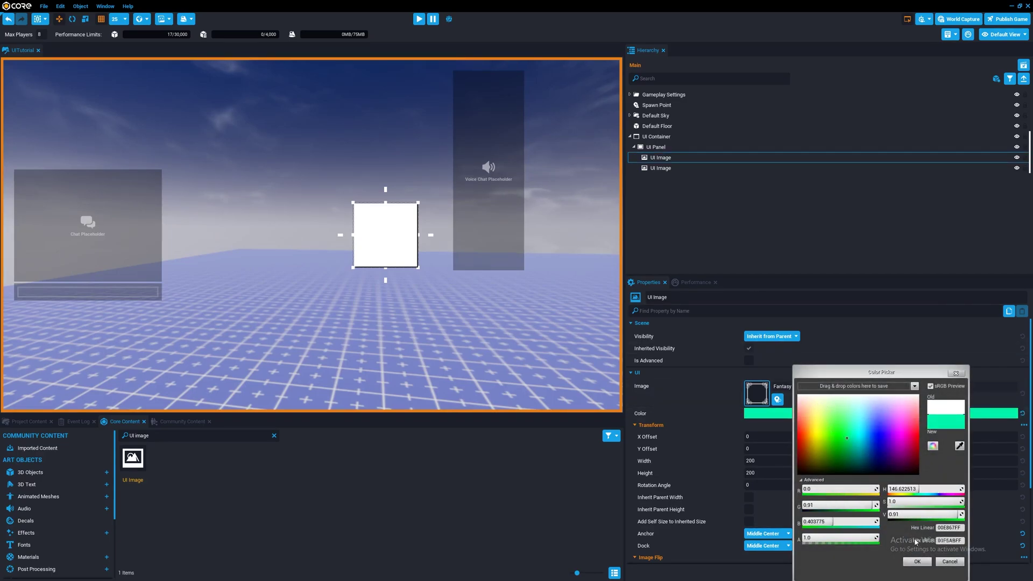
{"action": "left_click", "coordinate": [917, 561]}
{"action": "left_click", "coordinate": [743, 244]}
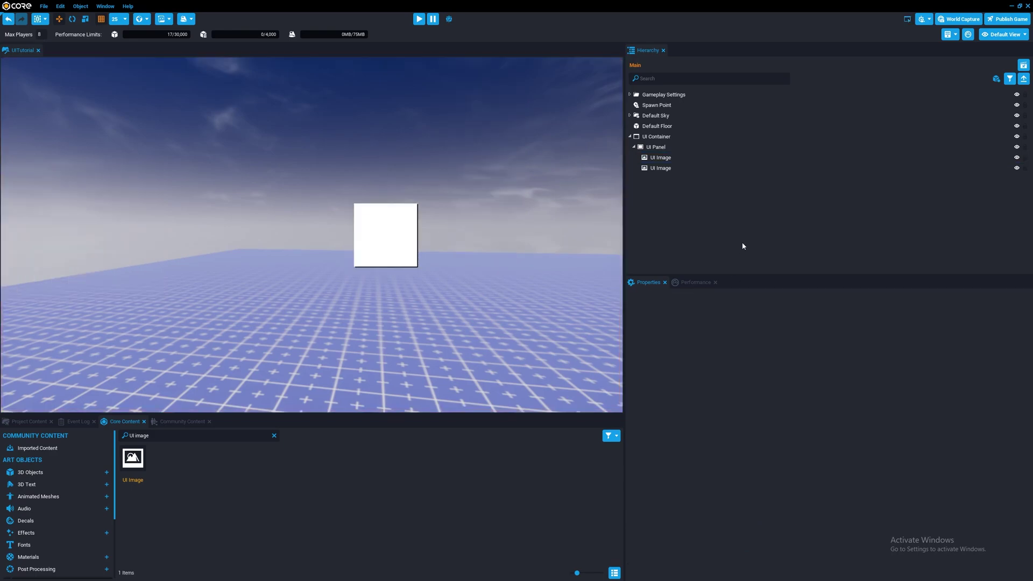
- Reorder the Hierarchy so the frame draws over the white square
{"action": "left_click", "coordinate": [661, 168]}
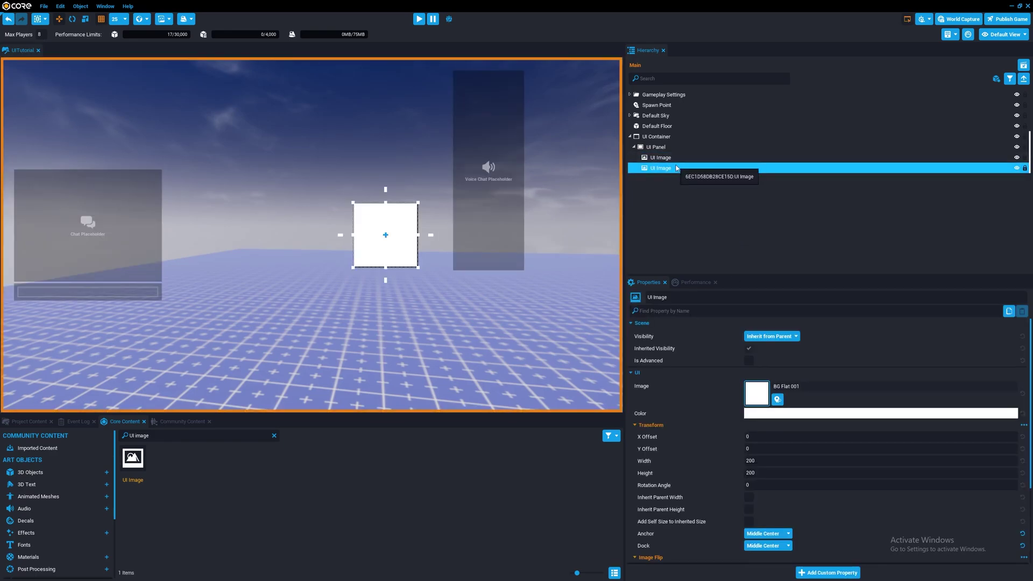
{"action": "left_click_drag", "start_coordinate": [666, 171], "coordinate": [672, 156]}
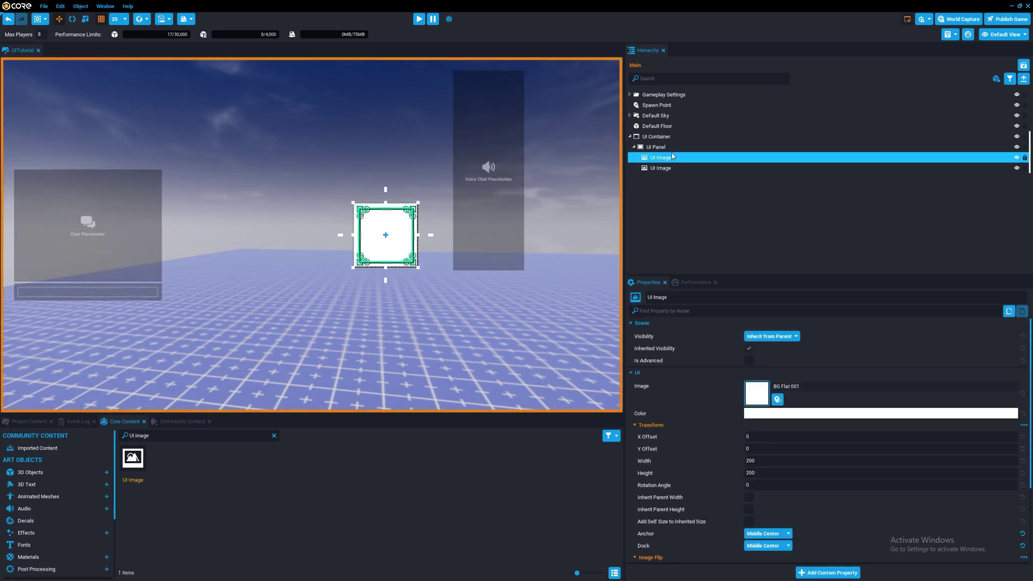
{"action": "left_click", "coordinate": [709, 195]}
- Enlarge the green frame to 225 by 225 and collapse the UI Panel
{"action": "left_click", "coordinate": [676, 167]}
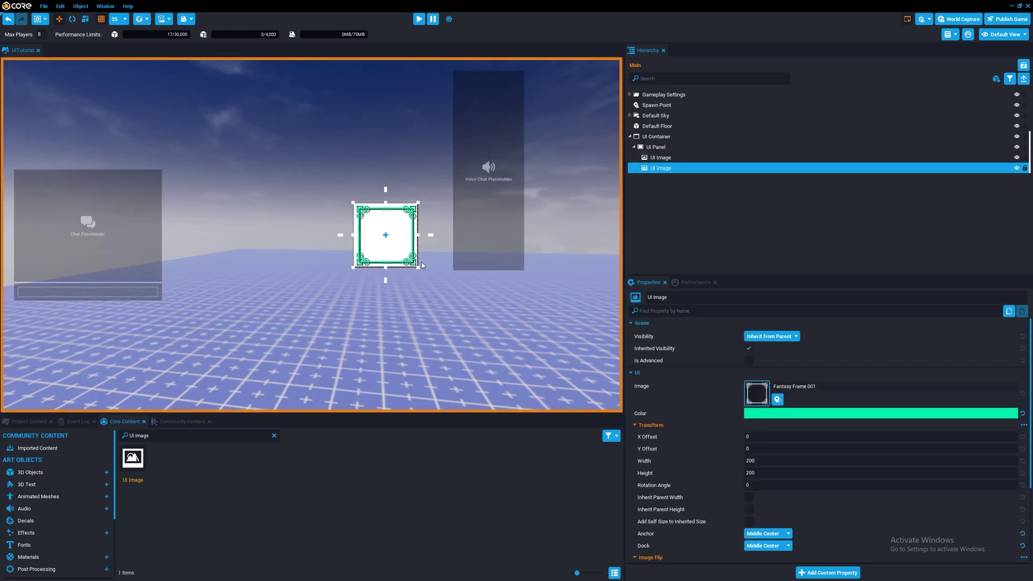
{"action": "left_click_drag", "start_coordinate": [419, 268], "coordinate": [424, 273]}
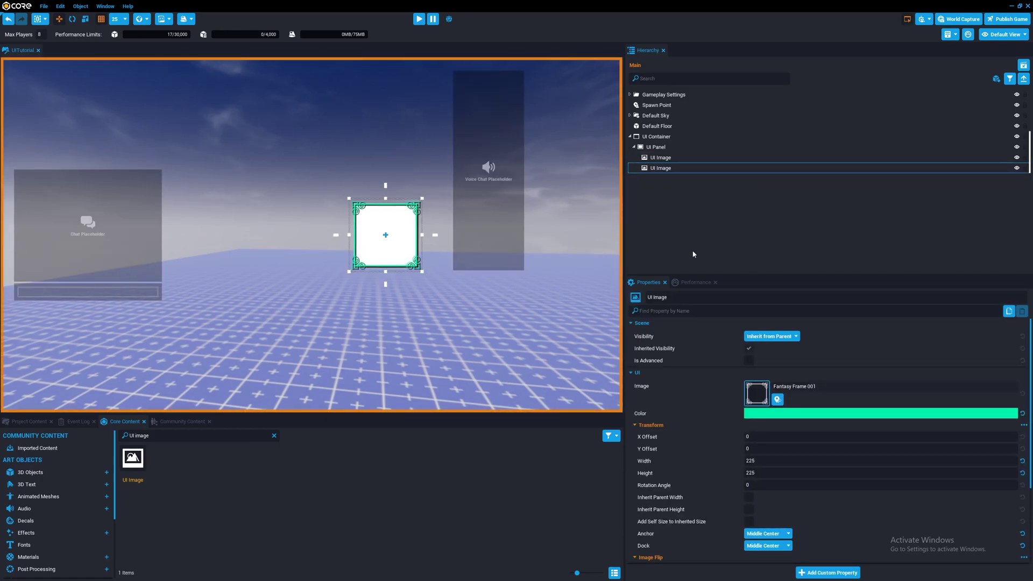
{"action": "left_click", "coordinate": [742, 236]}
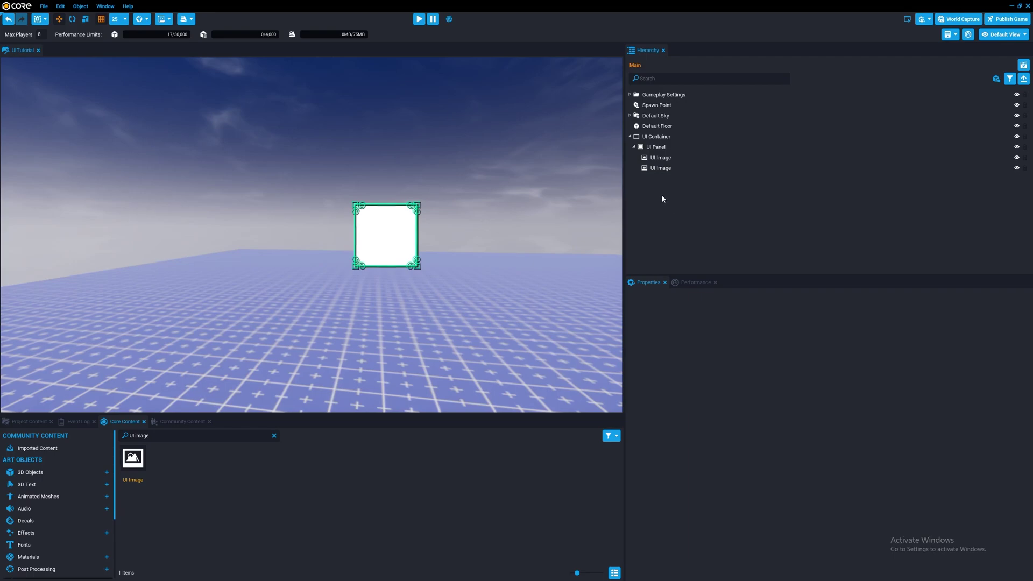
{"action": "left_click", "coordinate": [634, 147]}
- Search Core Content for 'text bo' and drop a UI Text Box into the UI Panel
{"action": "left_click_drag", "start_coordinate": [150, 435], "coordinate": [140, 435]}
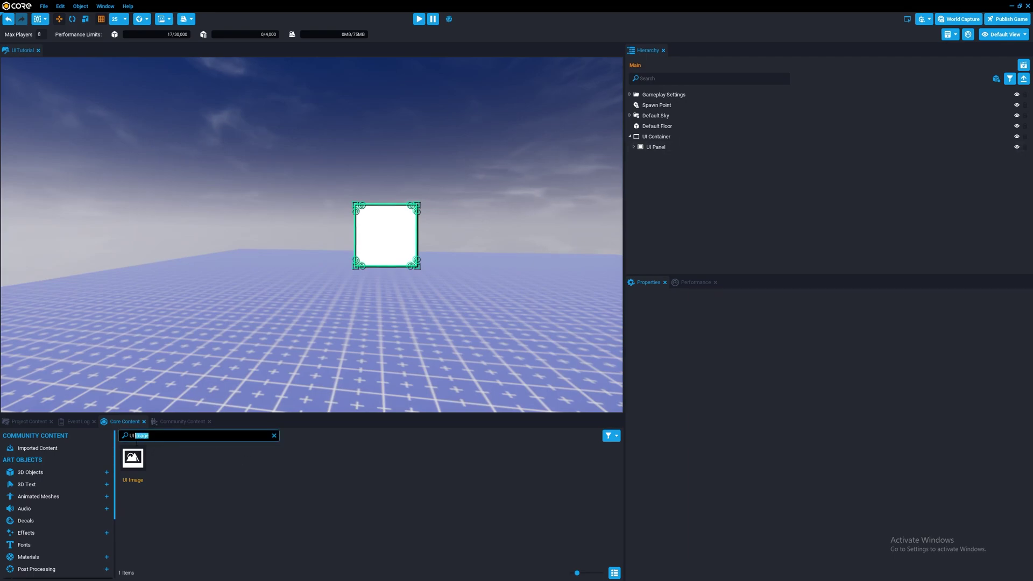
{"action": "key", "text": "BackSpace"}
{"action": "type", "text": "t"}
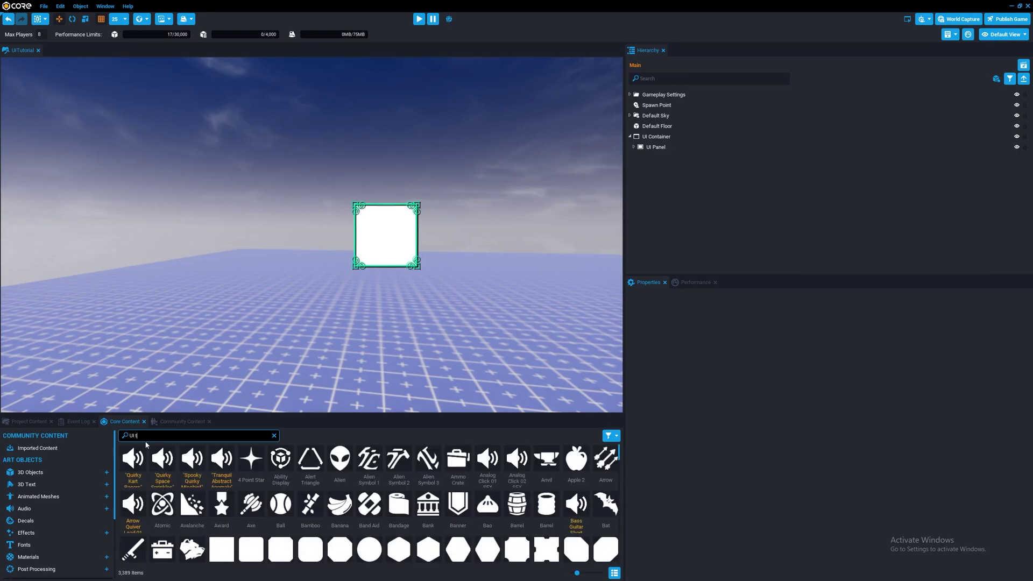
{"action": "type", "text": "ext"}
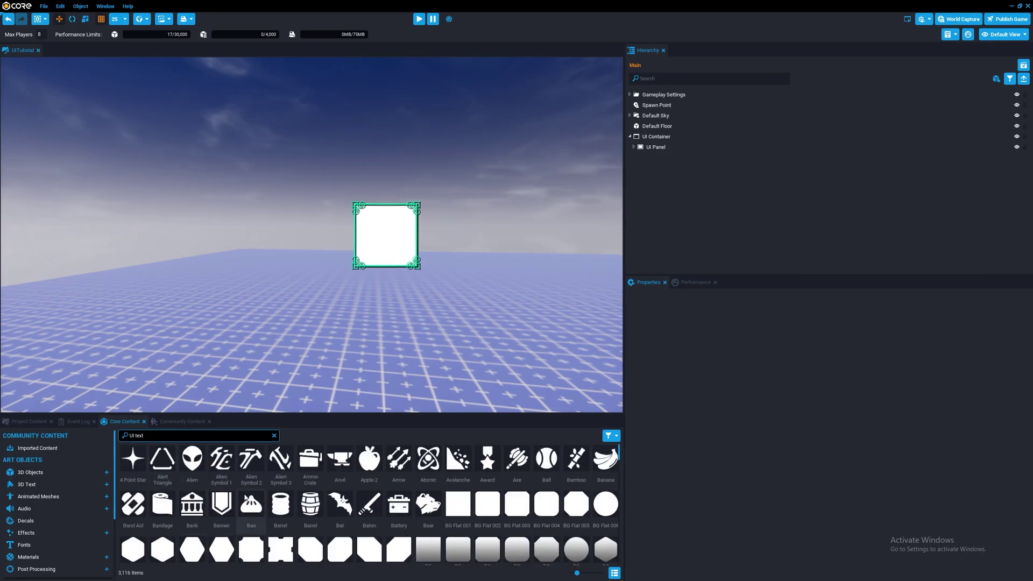
{"action": "scroll", "coordinate": [247, 500], "scroll_direction": "down", "scroll_amount": 1}
{"action": "type", "text": "xt bo"}
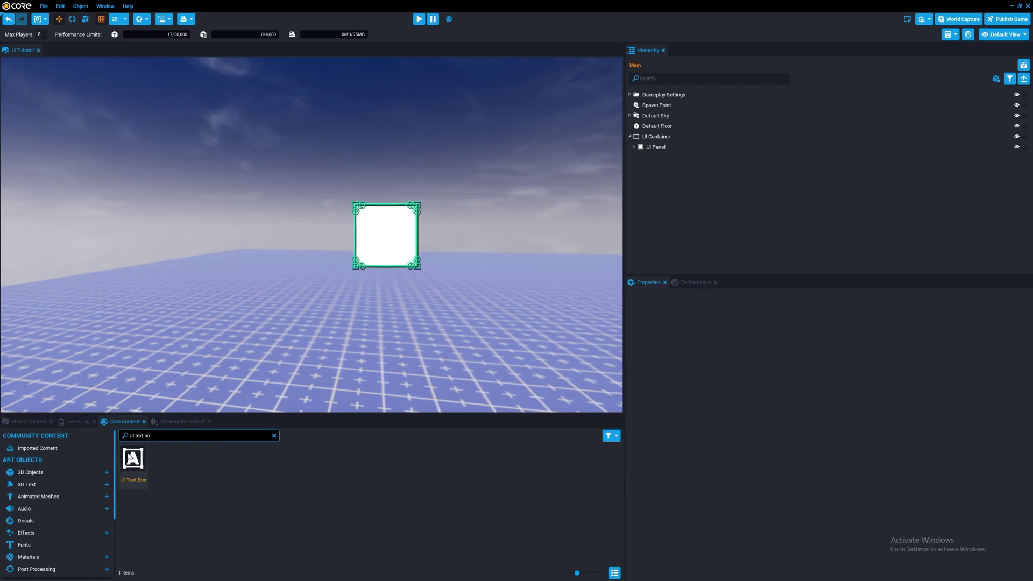
{"action": "left_click_drag", "start_coordinate": [133, 458], "coordinate": [669, 153]}
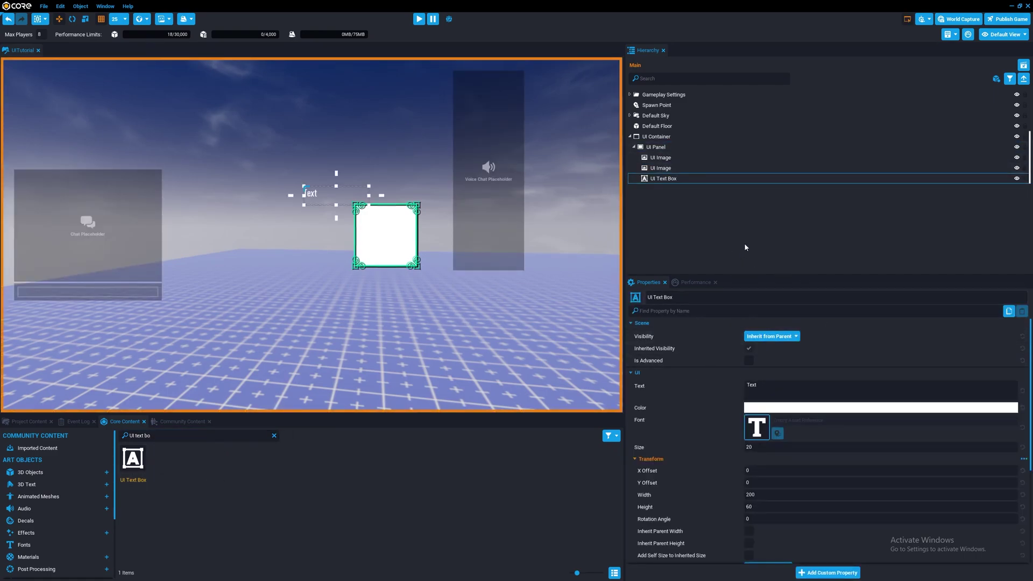
- Set the text box's Anchor and Dock both to Middle Center
{"action": "scroll", "coordinate": [769, 484], "scroll_direction": "down", "scroll_amount": 3}
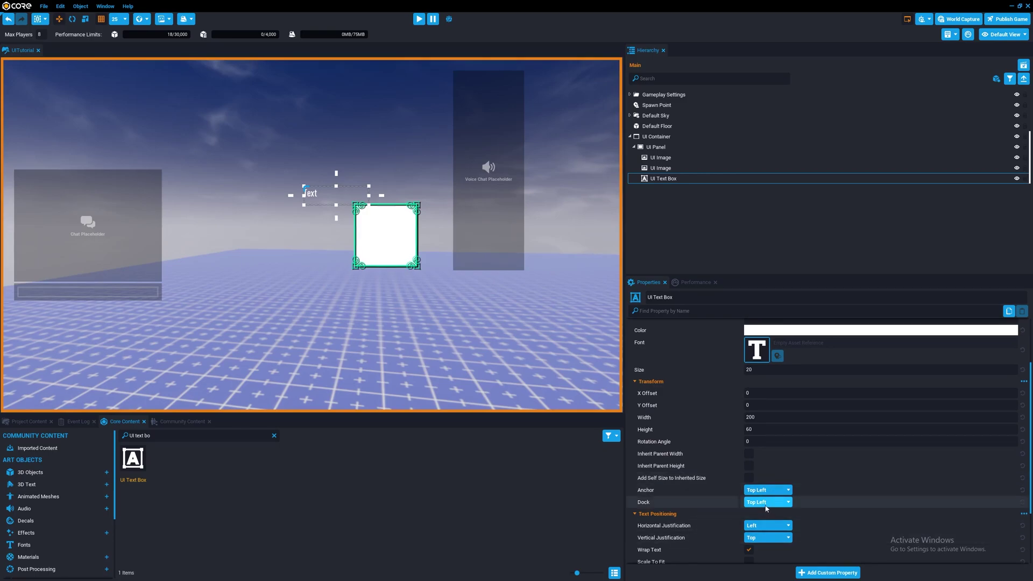
{"action": "left_click", "coordinate": [766, 490]}
{"action": "left_click", "coordinate": [763, 438]}
{"action": "left_click", "coordinate": [766, 502]}
{"action": "left_click", "coordinate": [770, 449]}
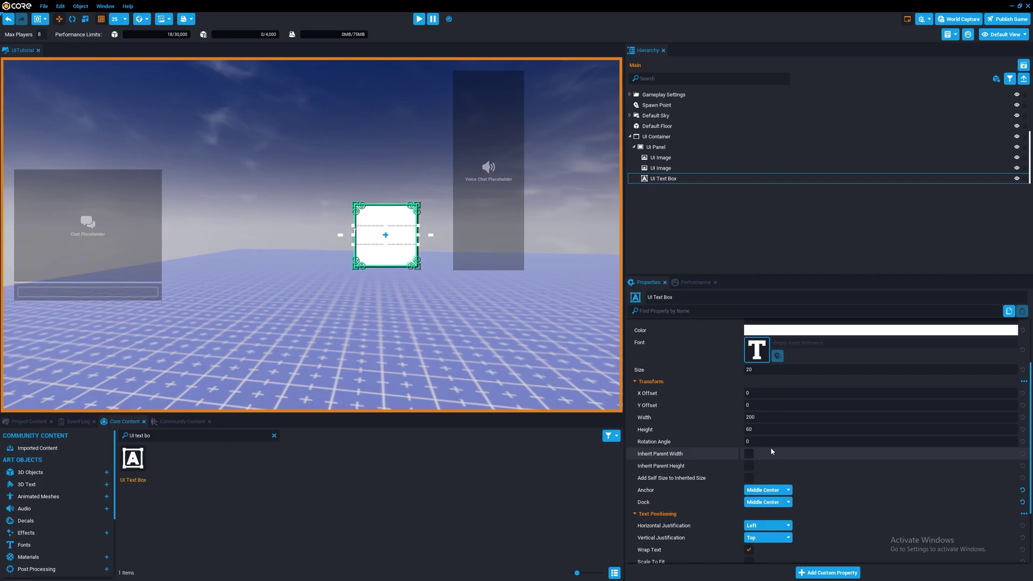
- Set the text box's colour to black
{"action": "left_click", "coordinate": [779, 330]}
{"action": "left_click_drag", "start_coordinate": [848, 419], "coordinate": [848, 509]}
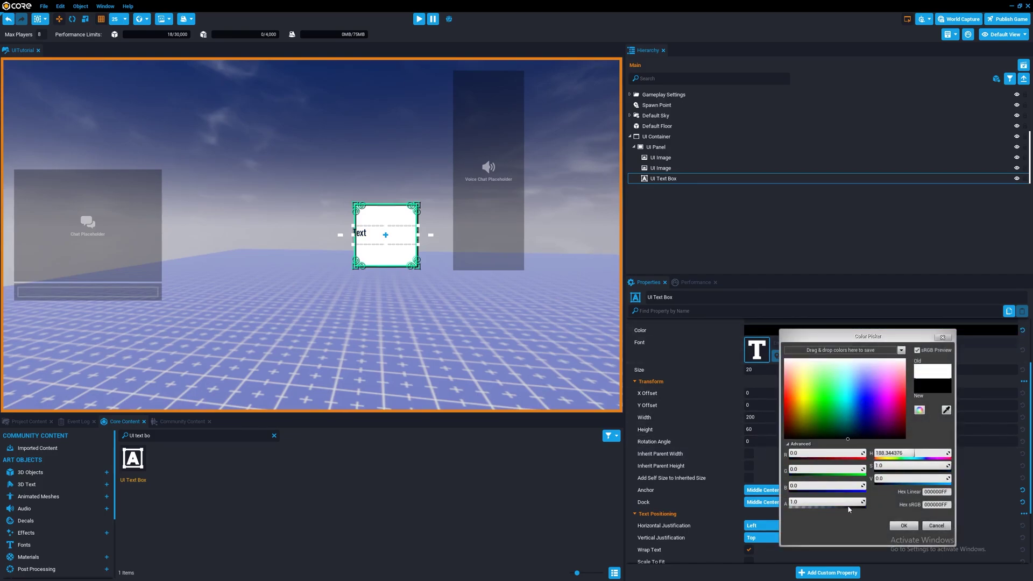
{"action": "left_click", "coordinate": [896, 526]}
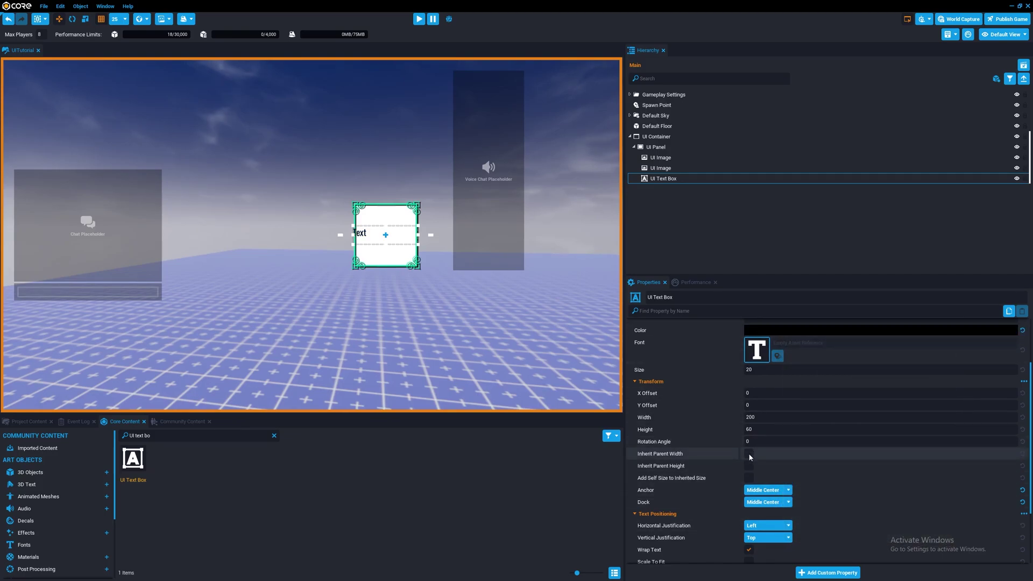
- Resize the text box, entering 100 by 100 and then dragging it larger
{"action": "left_click", "coordinate": [750, 417]}
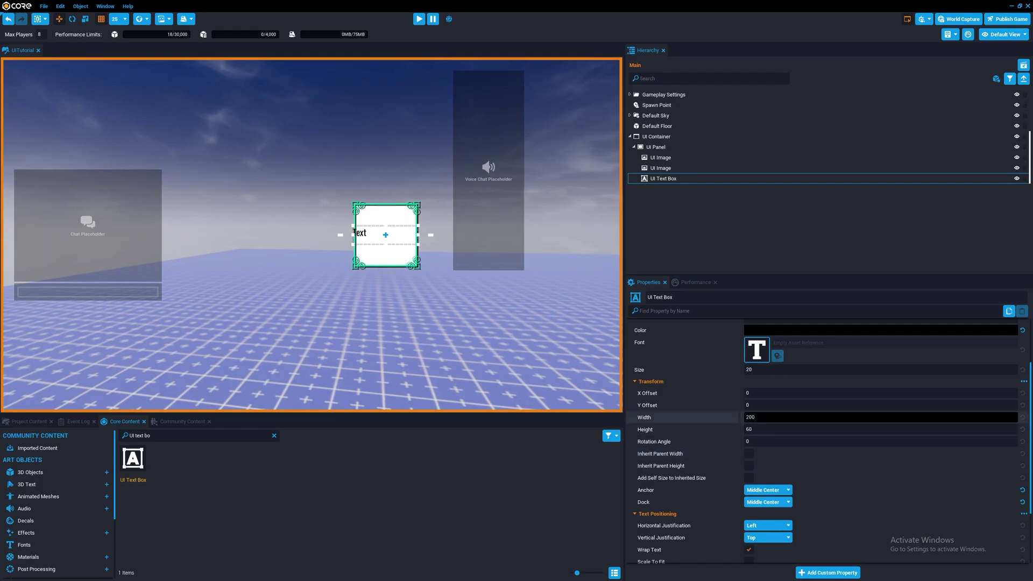
{"action": "type", "text": "100"}
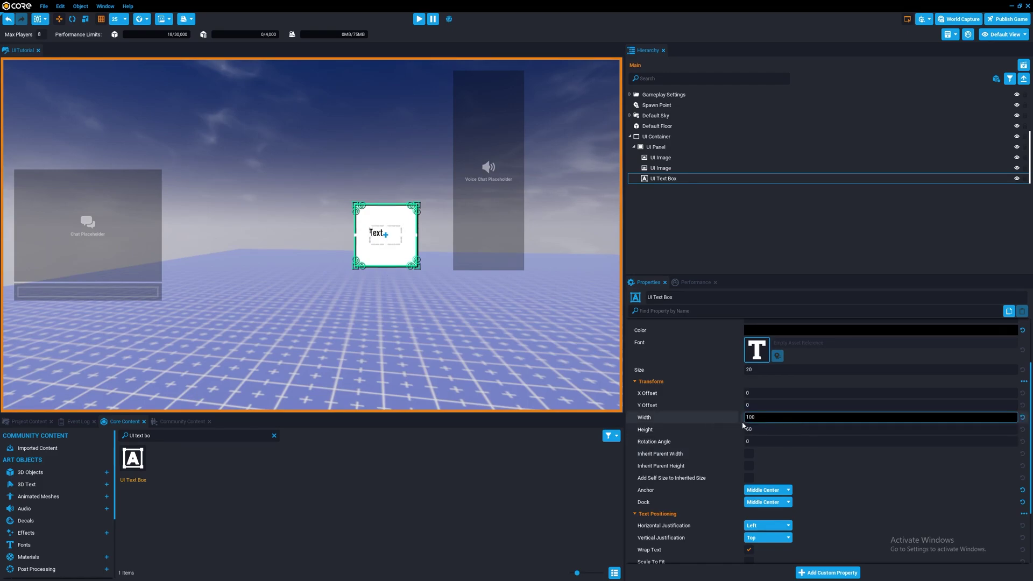
{"action": "key", "text": "Tab"}
{"action": "type", "text": "100"}
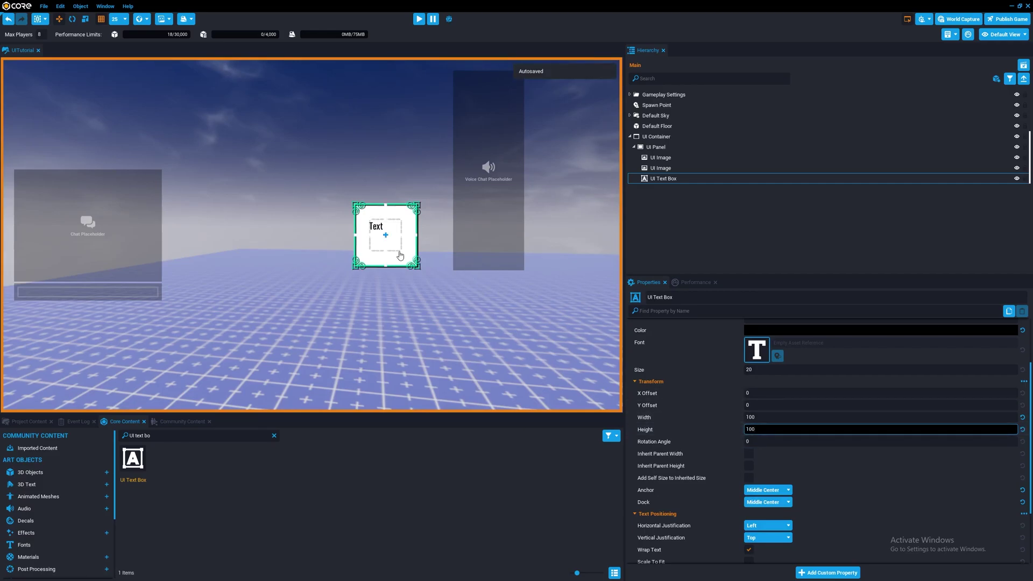
{"action": "left_click_drag", "start_coordinate": [400, 255], "coordinate": [410, 260]}
- Set the text to 'Lorem Ipsum some cool text whatever' and commit it
{"action": "scroll", "coordinate": [760, 371], "scroll_direction": "up", "scroll_amount": 1}
{"action": "left_click", "coordinate": [760, 371]}
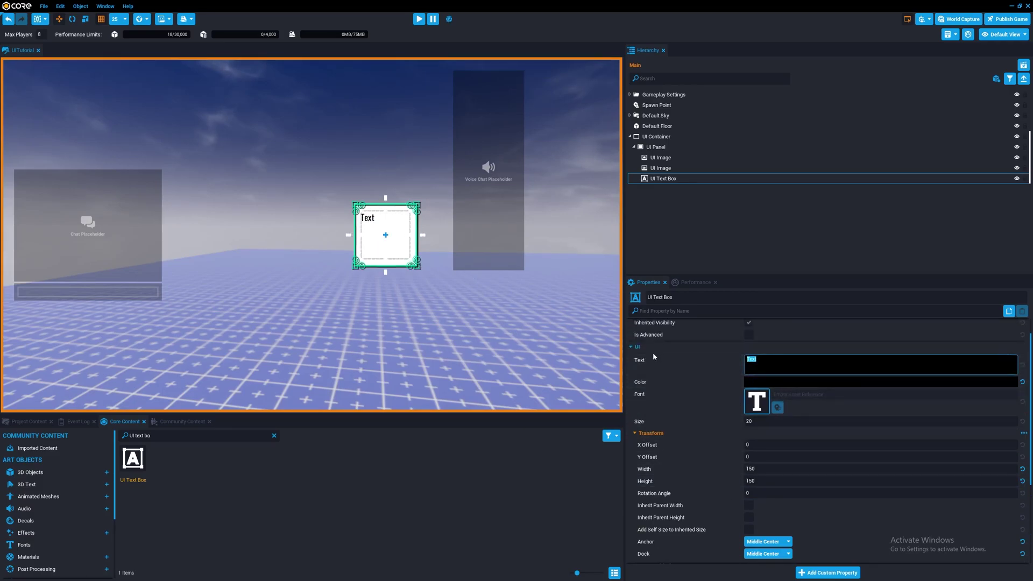
{"action": "type", "text": "Lorem Ipsum some"}
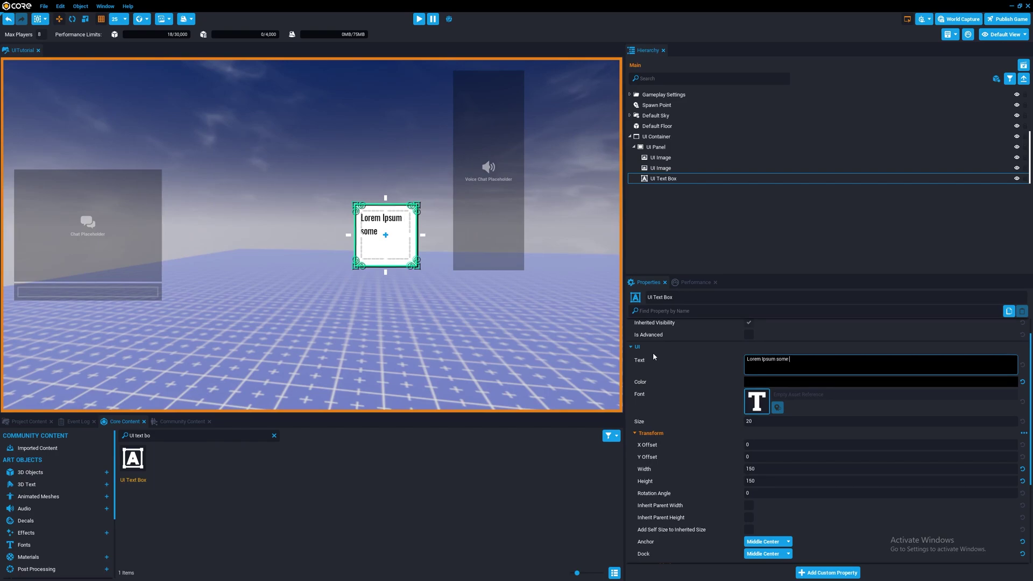
{"action": "type", "text": " cool text whatever"}
{"action": "left_click", "coordinate": [662, 180]}
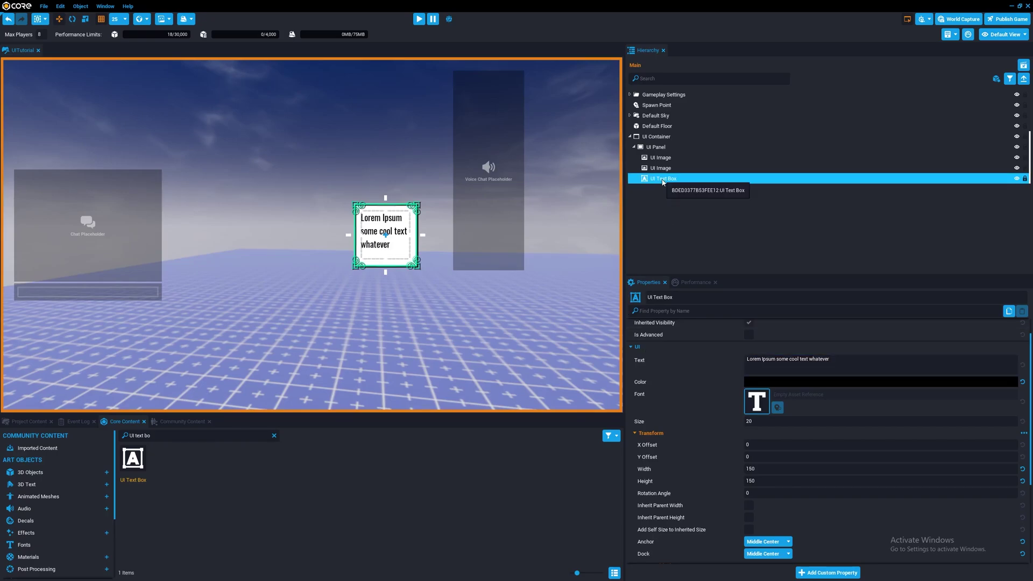
- Change the text box's font to Roboto Slab Black
{"action": "left_click", "coordinate": [757, 402]}
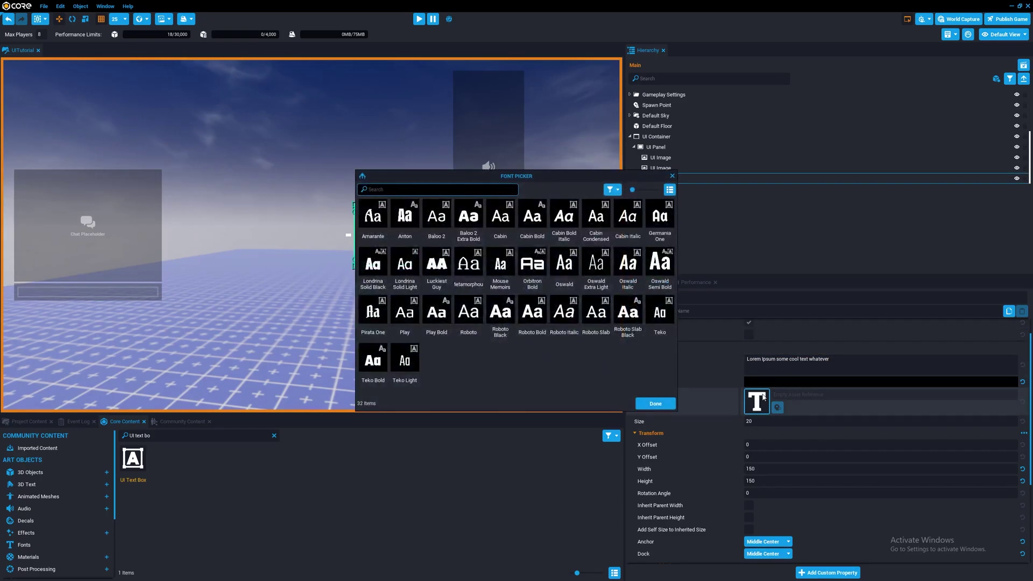
{"action": "left_click", "coordinate": [630, 325]}
{"action": "left_click", "coordinate": [650, 406]}
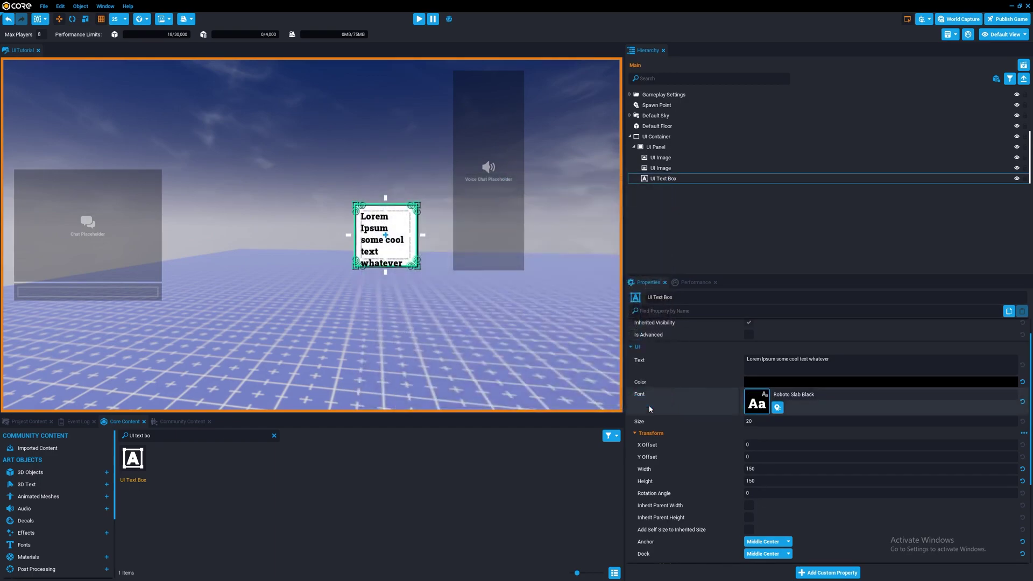
- Keep the text colour black in the Color Picker and confirm
{"action": "left_click", "coordinate": [766, 382]}
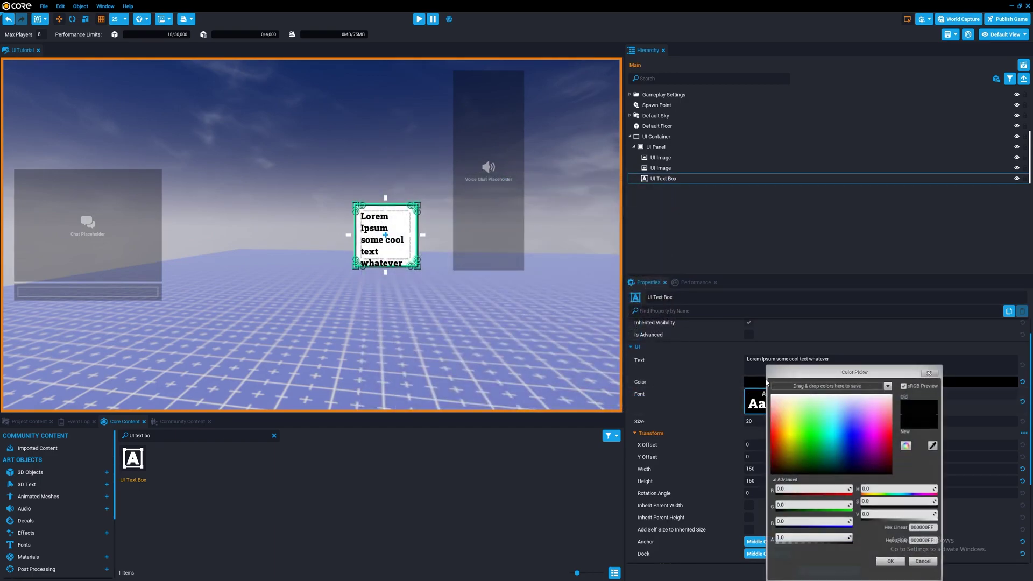
{"action": "left_click_drag", "start_coordinate": [802, 399], "coordinate": [785, 475]}
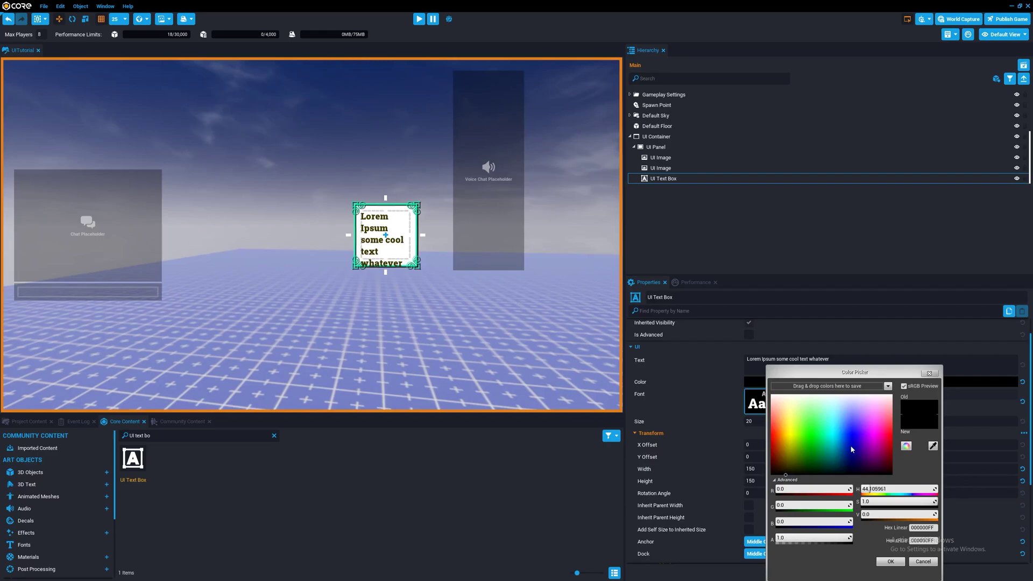
{"action": "left_click", "coordinate": [890, 561]}
{"action": "scroll", "coordinate": [766, 516], "scroll_direction": "down", "scroll_amount": 2}
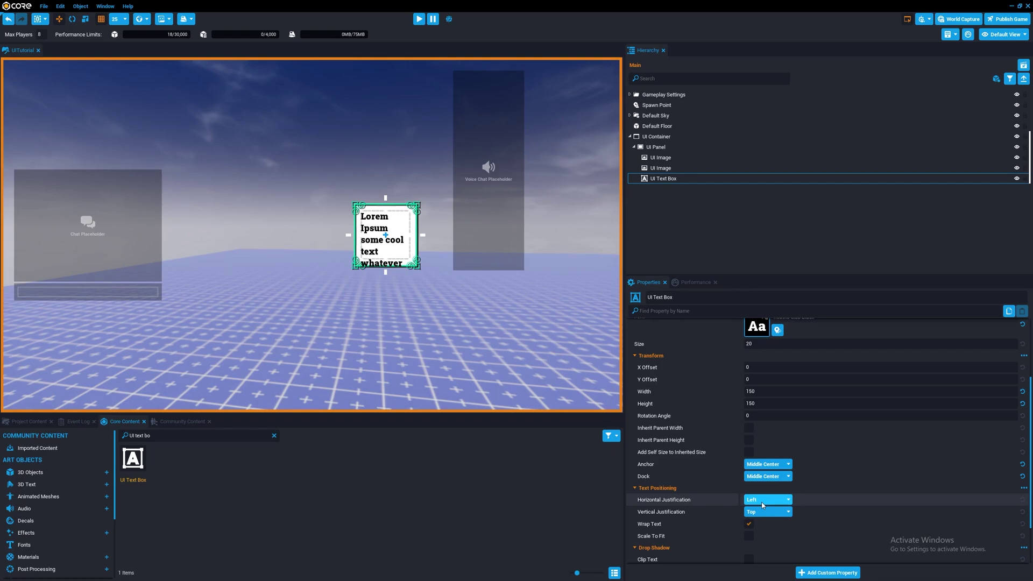
- Try centre and left alignment, then set Horizontal Justification to Right
{"action": "left_click", "coordinate": [762, 504]}
{"action": "left_click", "coordinate": [761, 517]}
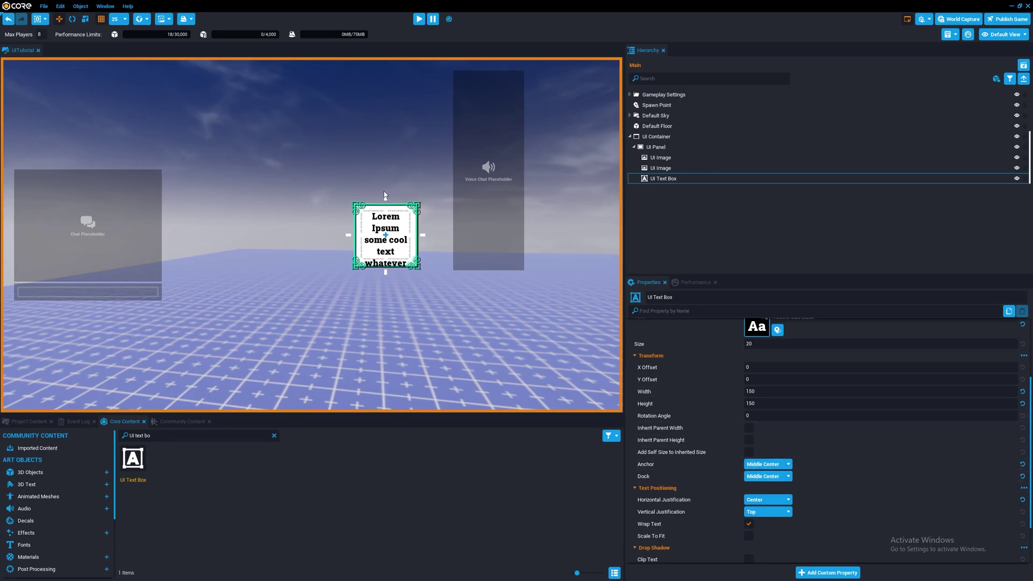
{"action": "left_click", "coordinate": [772, 500]}
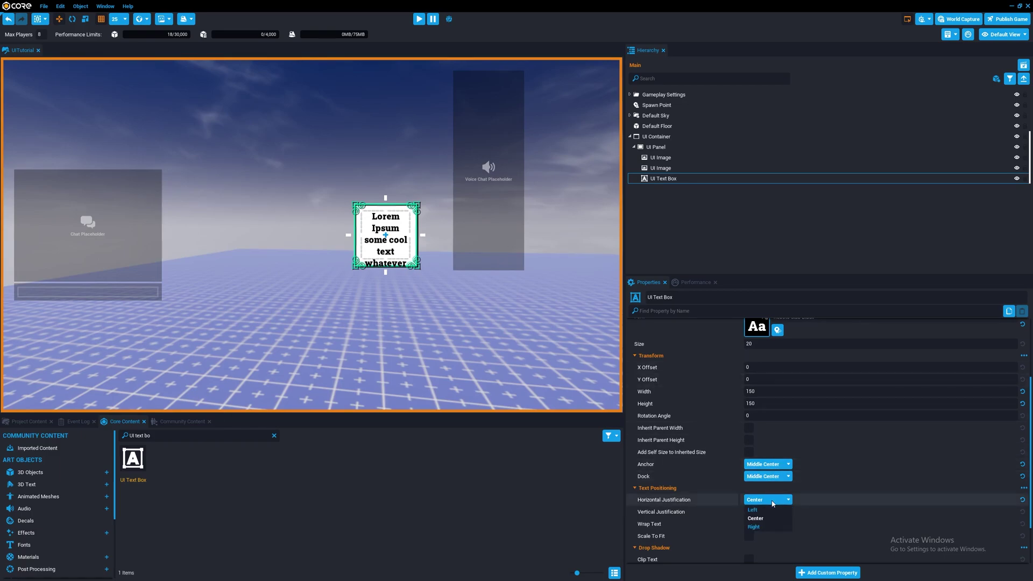
{"action": "left_click", "coordinate": [753, 510]}
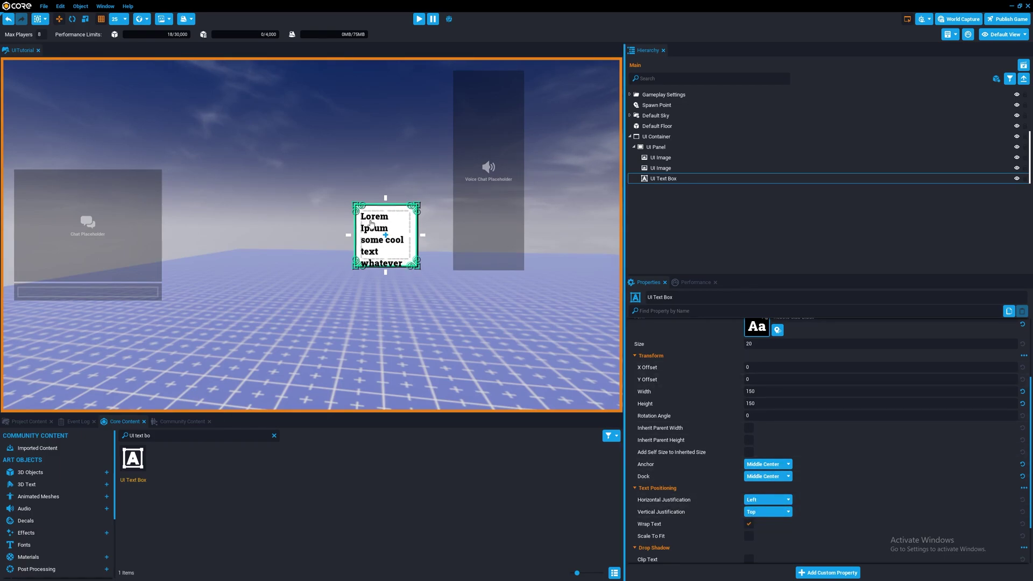
{"action": "left_click", "coordinate": [764, 499]}
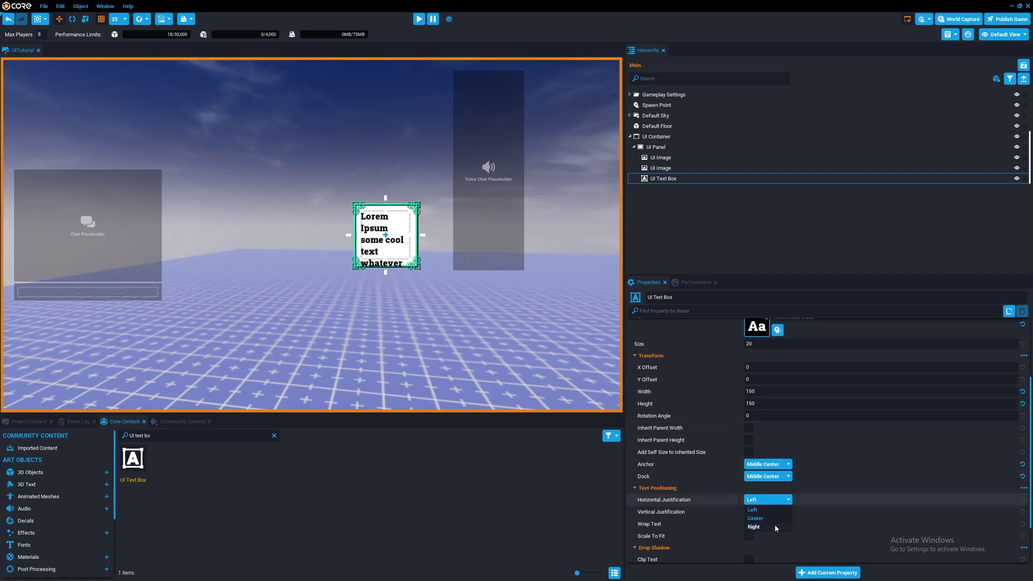
{"action": "left_click", "coordinate": [753, 528]}
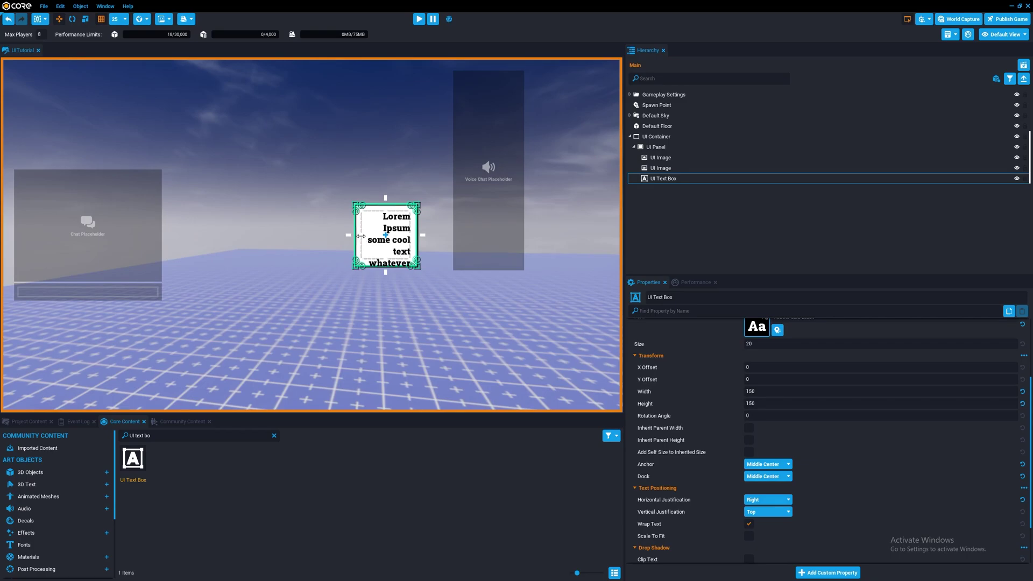
- Resize the text box to 175 wide and 200 tall, and enable Scale To Fit
{"action": "left_click_drag", "start_coordinate": [360, 236], "coordinate": [351, 236]}
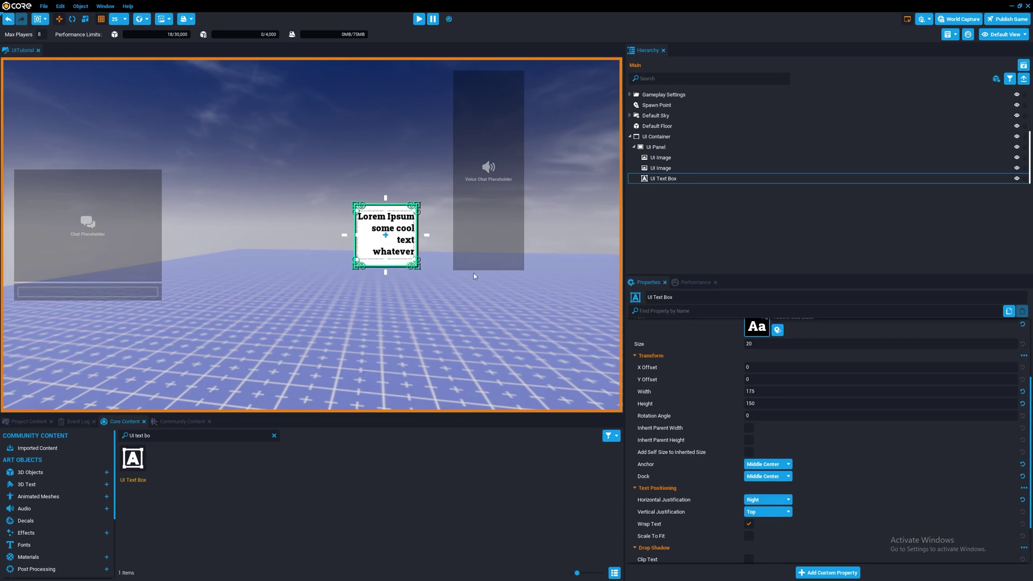
{"action": "left_click", "coordinate": [748, 536]}
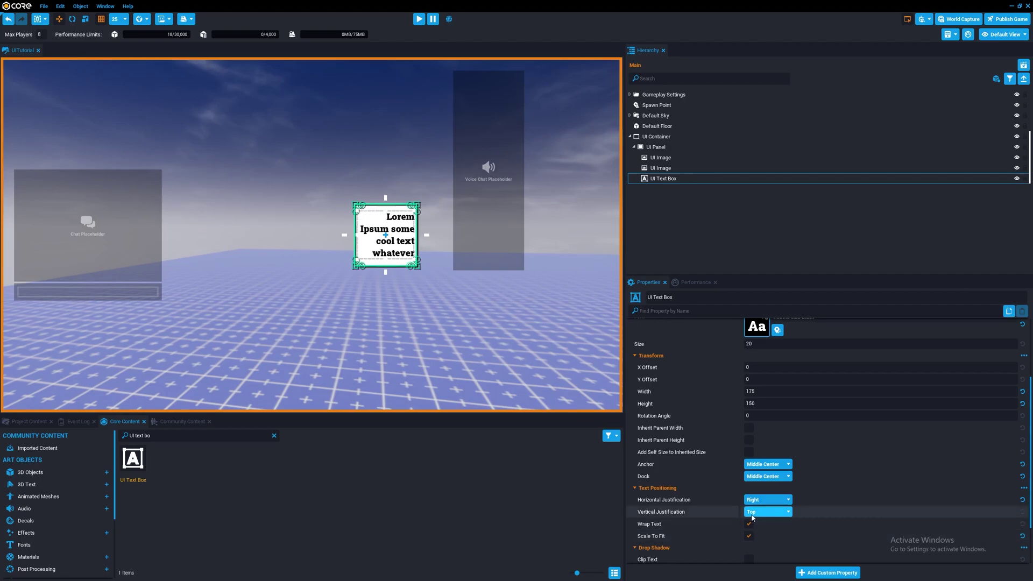
{"action": "scroll", "coordinate": [747, 516], "scroll_direction": "up", "scroll_amount": 2}
{"action": "mouse_move", "coordinate": [384, 261]}
{"action": "left_mouse_down"}
{"action": "mouse_move", "coordinate": [467, 402]}
{"action": "mouse_move", "coordinate": [435, 376]}
{"action": "mouse_move", "coordinate": [392, 272]}
{"action": "left_mouse_up"}
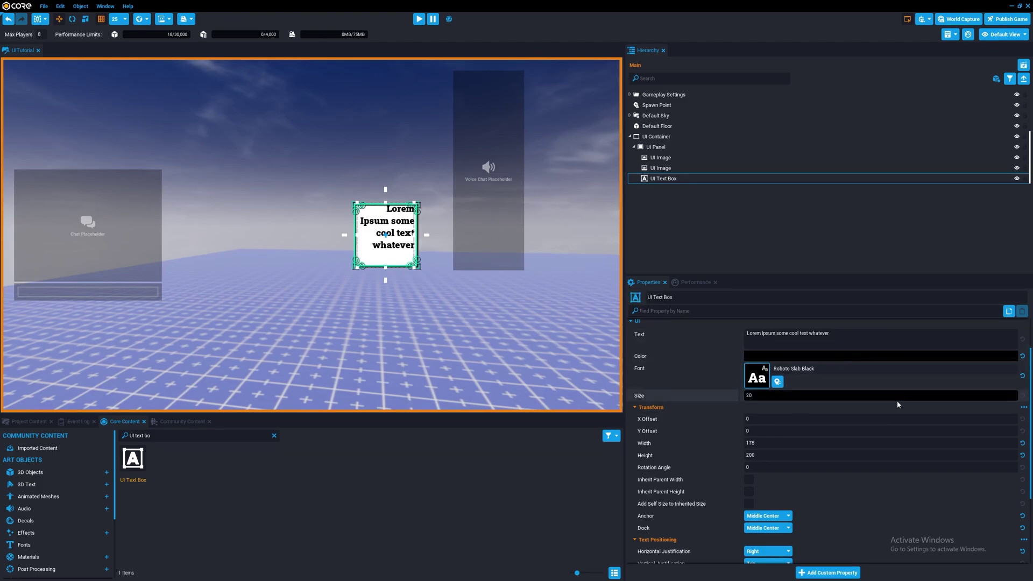
- Give the UI Text Box a red drop shadow with a shadow offset of 2
{"action": "scroll", "coordinate": [890, 457], "scroll_direction": "down", "scroll_amount": 2}
{"action": "scroll", "coordinate": [882, 458], "scroll_direction": "down", "scroll_amount": 2}
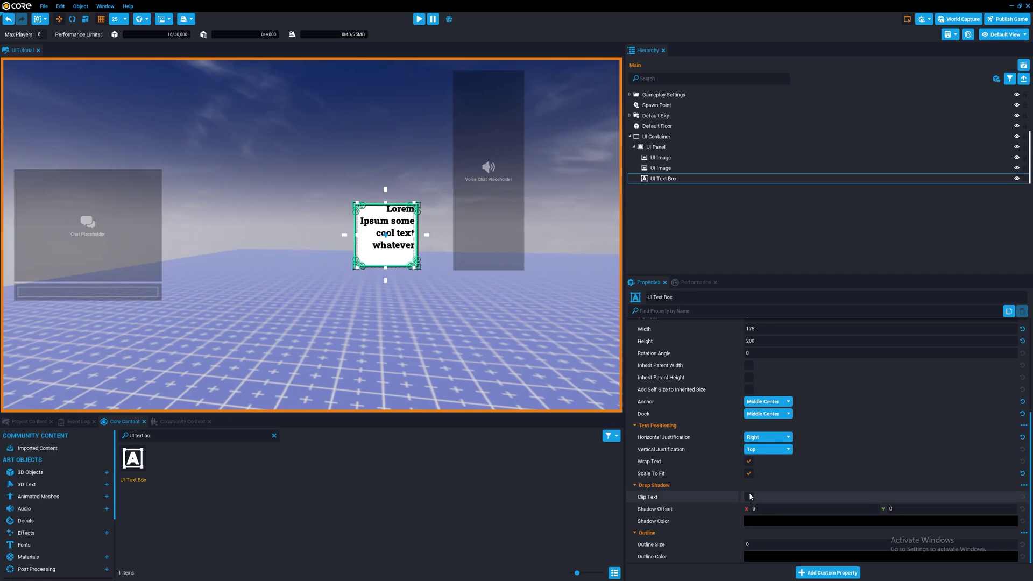
{"action": "left_click", "coordinate": [667, 167]}
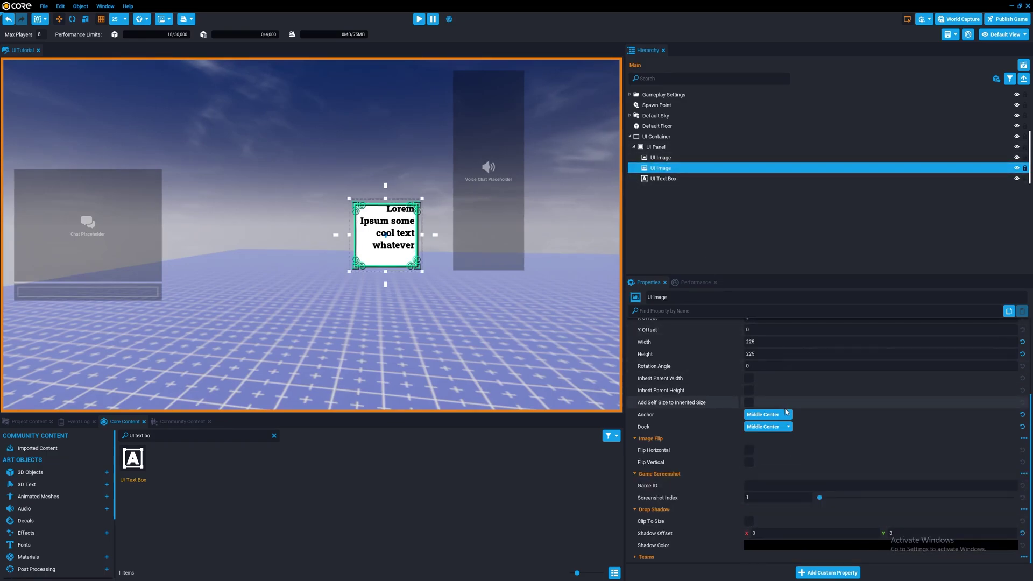
{"action": "left_click", "coordinate": [660, 178]}
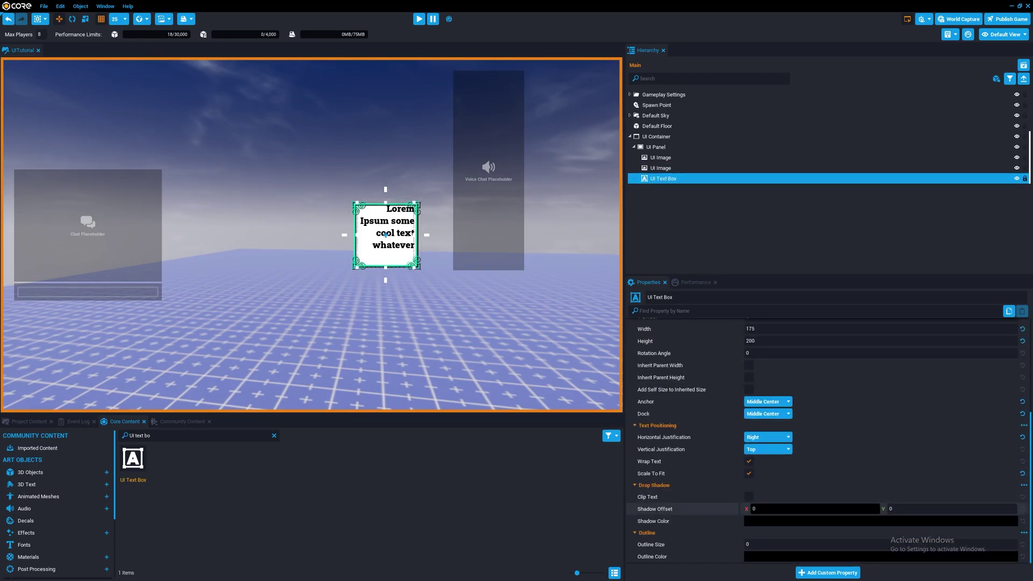
{"action": "left_click", "coordinate": [753, 508]}
{"action": "type", "text": "2"}
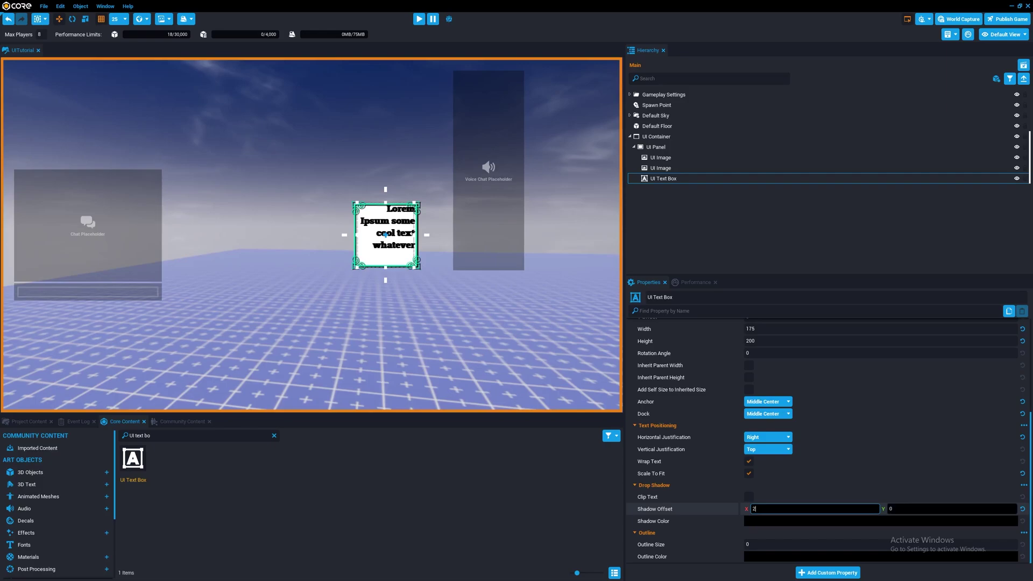
{"action": "left_click", "coordinate": [801, 521]}
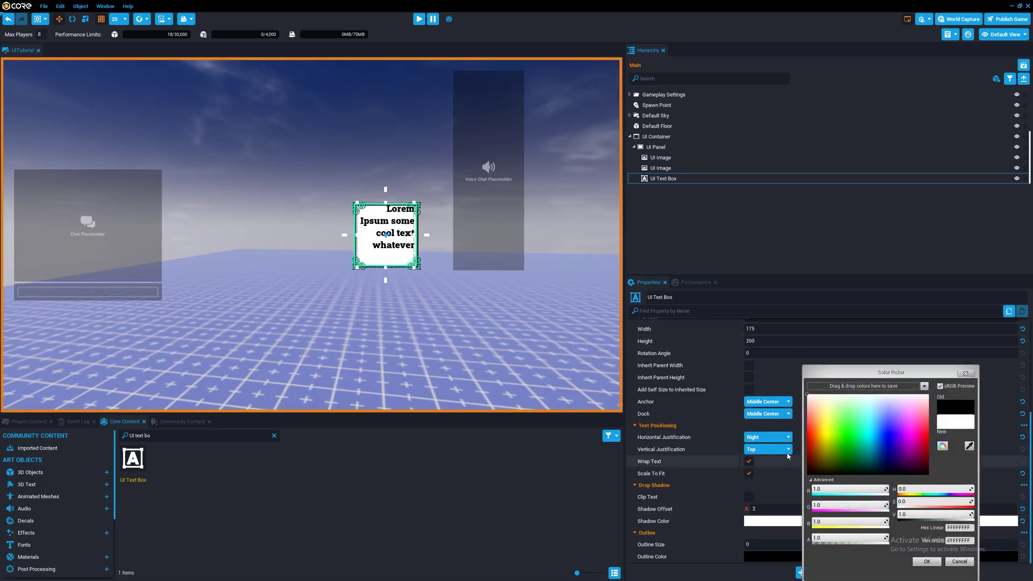
{"action": "left_click", "coordinate": [807, 441]}
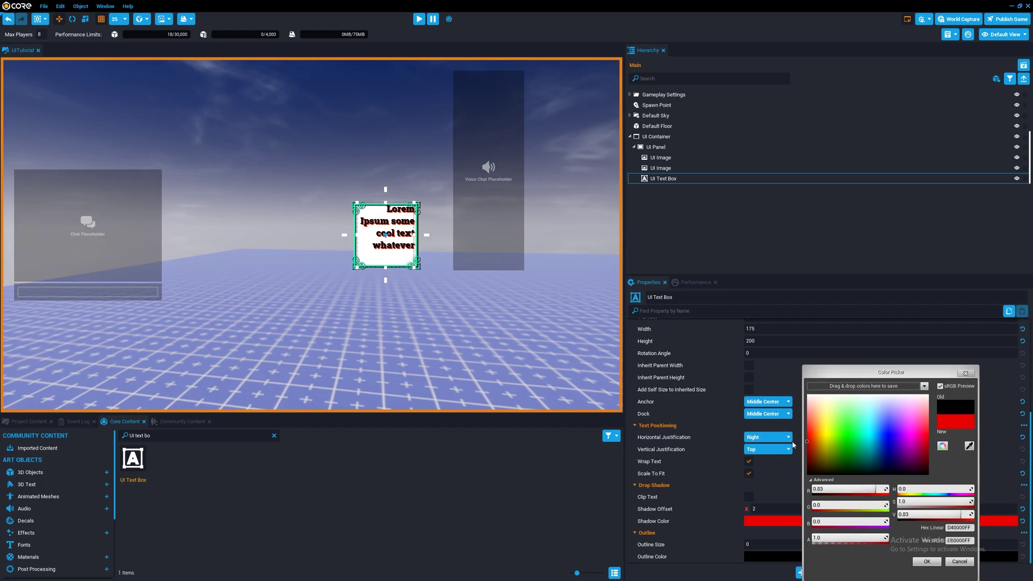
{"action": "left_click", "coordinate": [926, 561]}
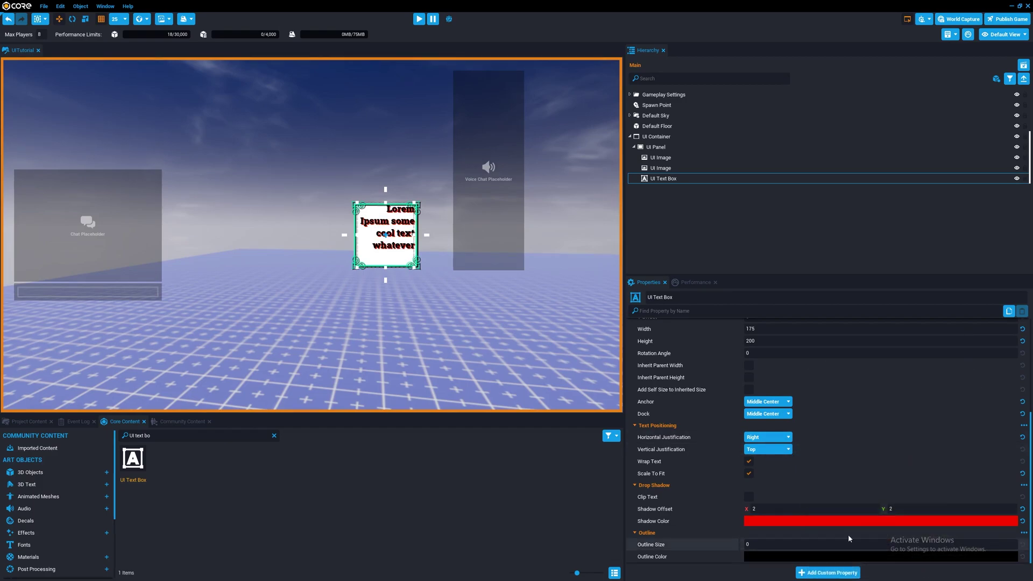
- Set the text outline size to 2 with a blue outline colour
{"action": "left_click", "coordinate": [762, 544]}
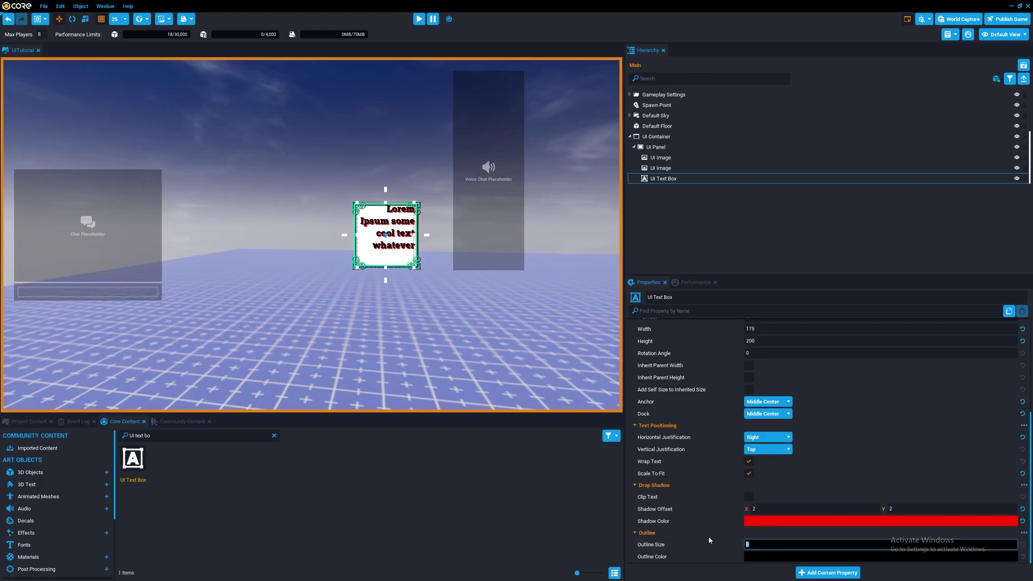
{"action": "type", "text": "2"}
{"action": "left_click", "coordinate": [762, 554]}
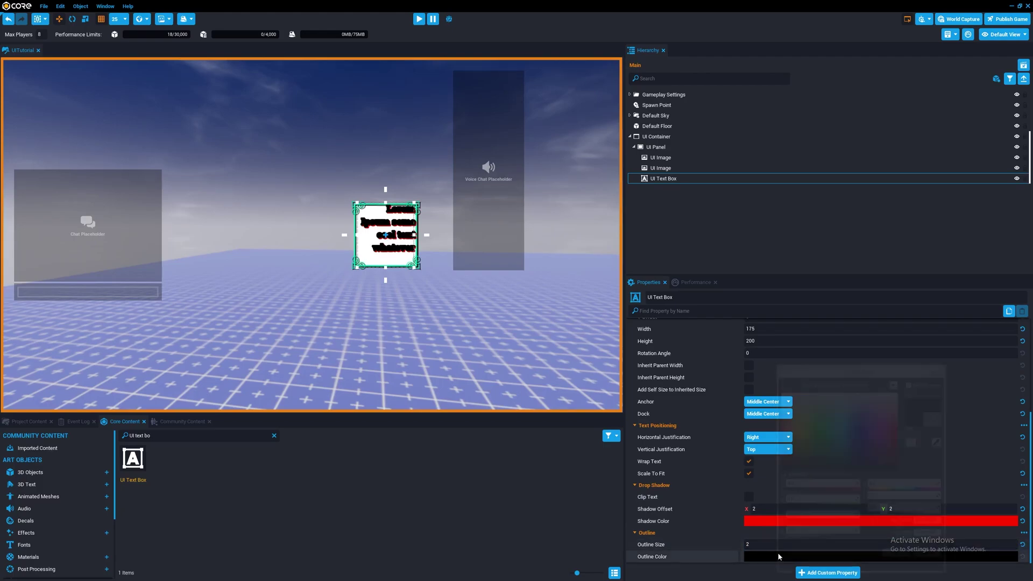
{"action": "left_click", "coordinate": [859, 439]}
{"action": "left_click", "coordinate": [901, 561]}
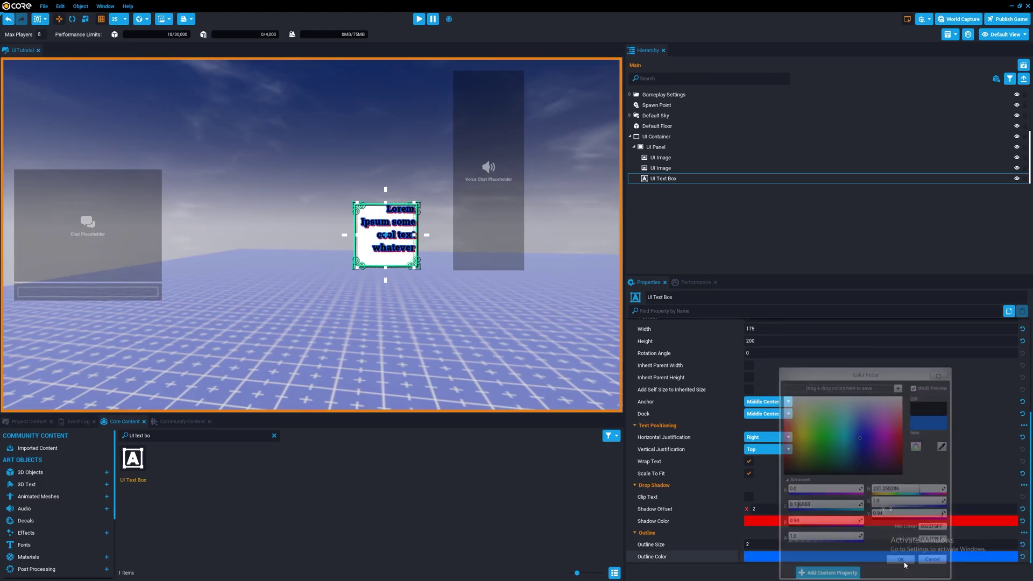
{"action": "scroll", "coordinate": [817, 498], "scroll_direction": "up", "scroll_amount": 5}
{"action": "scroll", "coordinate": [815, 492], "scroll_direction": "up", "scroll_amount": 1}
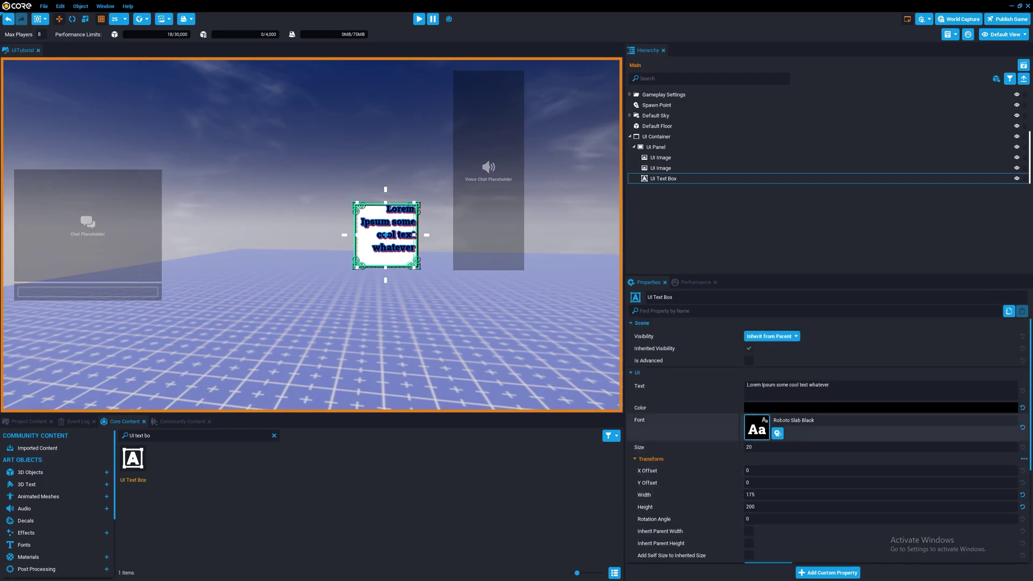
{"action": "scroll", "coordinate": [84, 519], "scroll_direction": "down", "scroll_amount": 3}
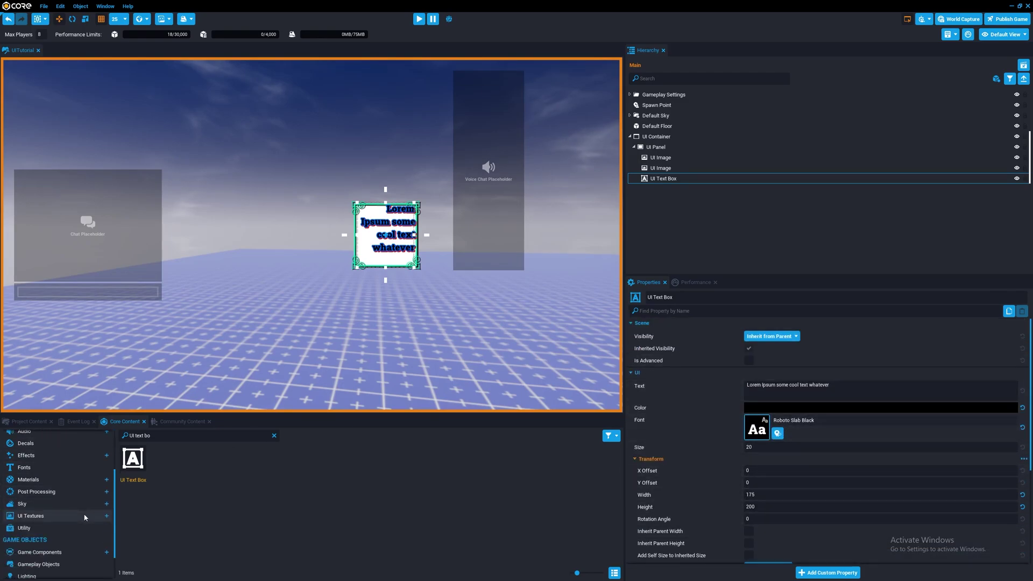
{"action": "scroll", "coordinate": [85, 513], "scroll_direction": "down", "scroll_amount": 2}
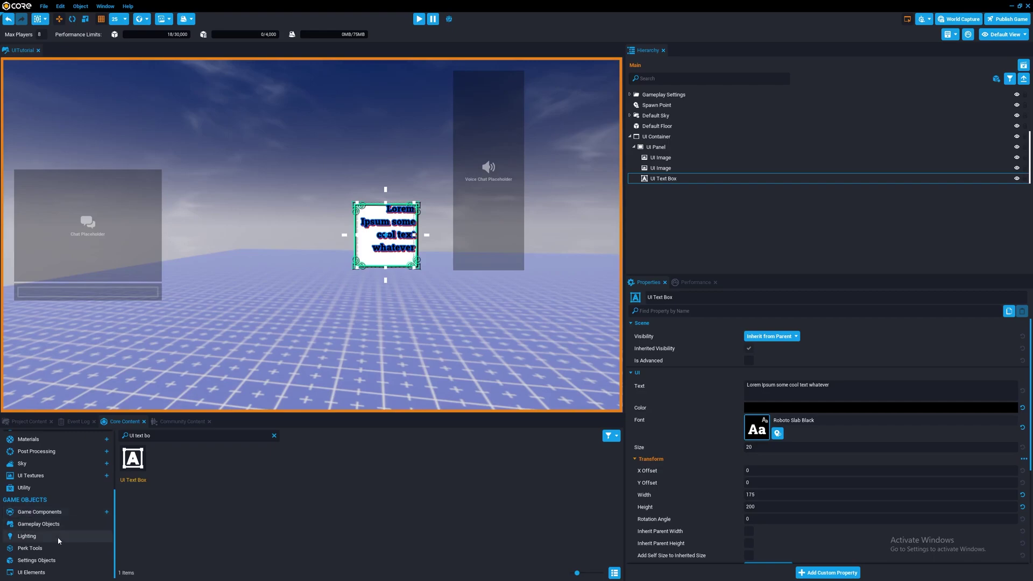
{"action": "left_click", "coordinate": [48, 571]}
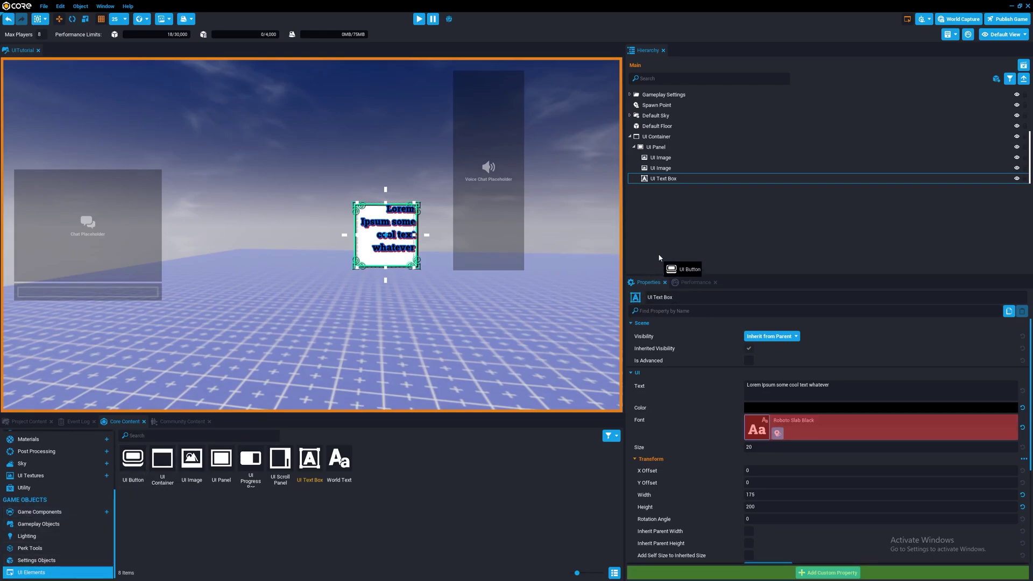
{"action": "left_click_drag", "start_coordinate": [659, 257], "coordinate": [679, 181]}
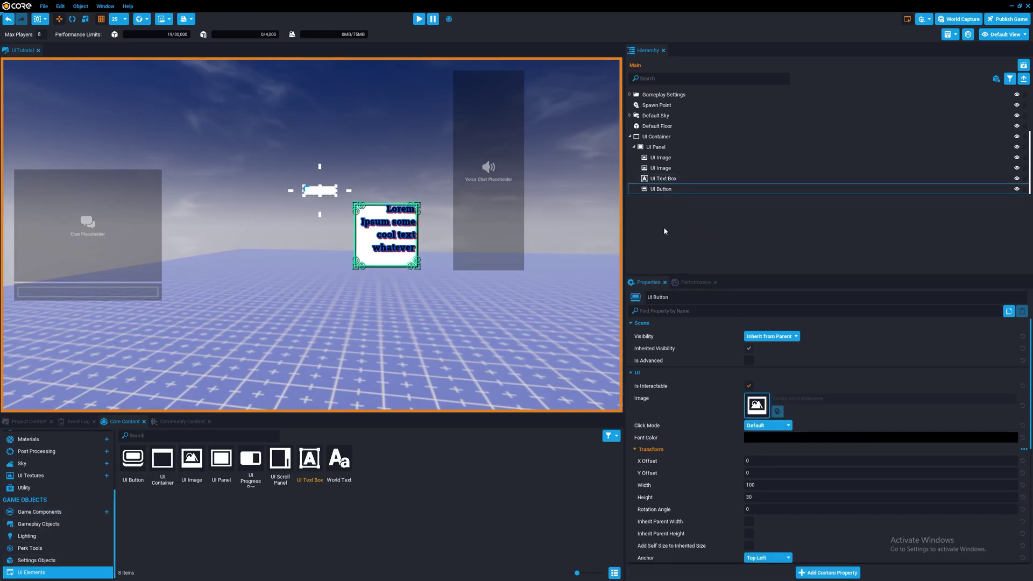
{"action": "scroll", "coordinate": [733, 437], "scroll_direction": "down", "scroll_amount": 5}
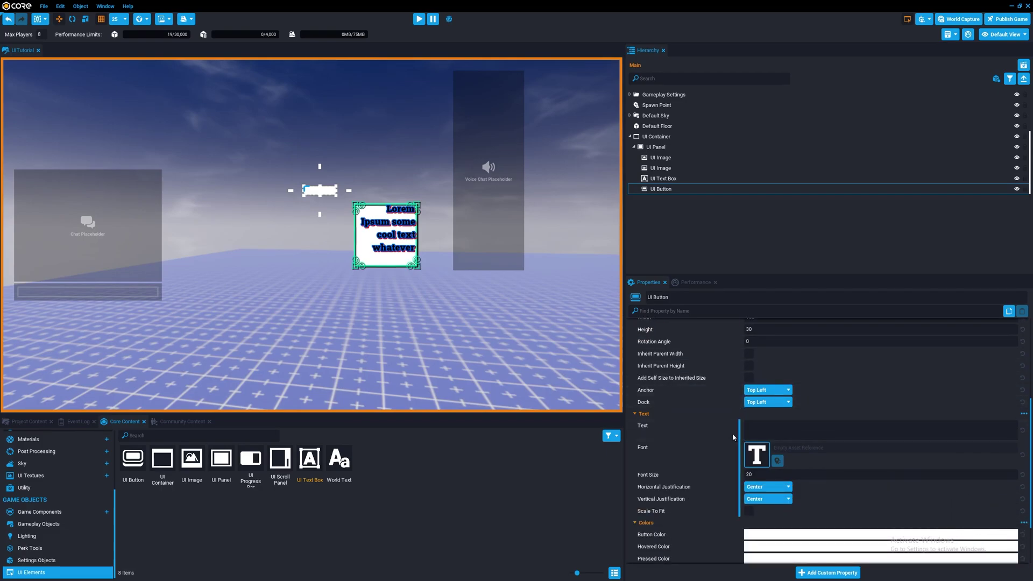
{"action": "scroll", "coordinate": [745, 449], "scroll_direction": "down", "scroll_amount": 3}
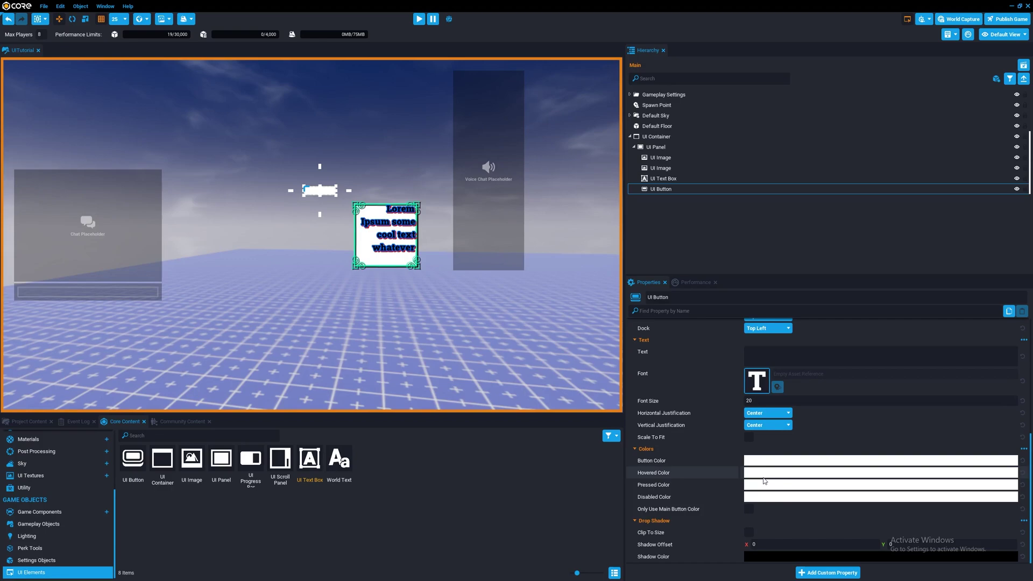
{"action": "scroll", "coordinate": [763, 480], "scroll_direction": "up", "scroll_amount": 8}
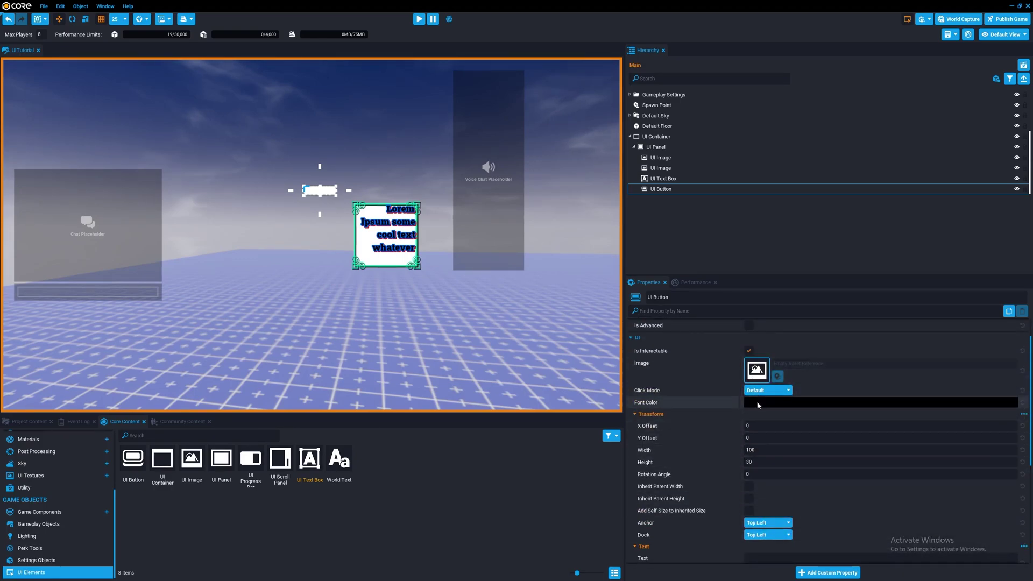
{"action": "scroll", "coordinate": [758, 405], "scroll_direction": "down", "scroll_amount": 6}
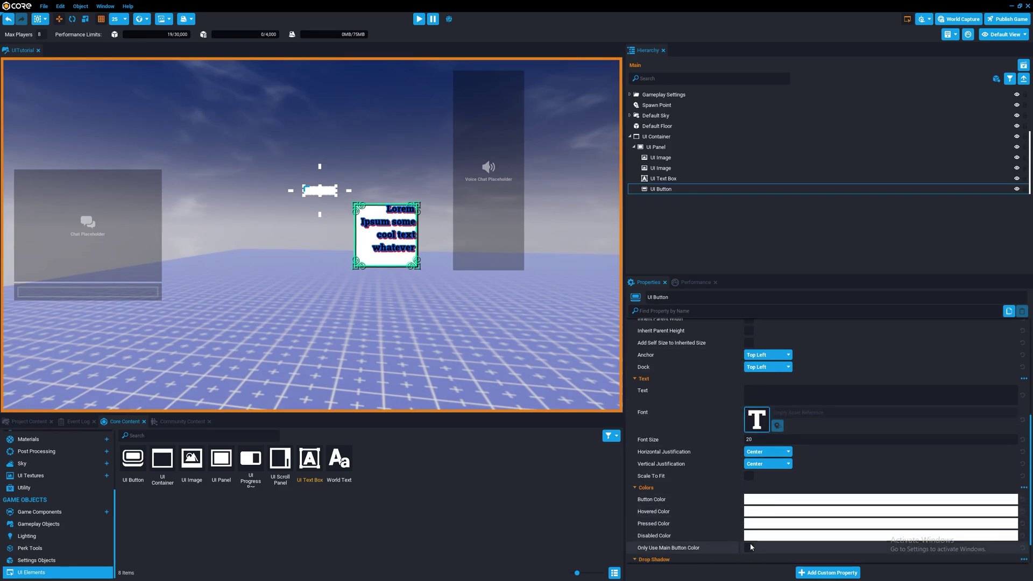
{"action": "scroll", "coordinate": [780, 509], "scroll_direction": "down", "scroll_amount": 1}
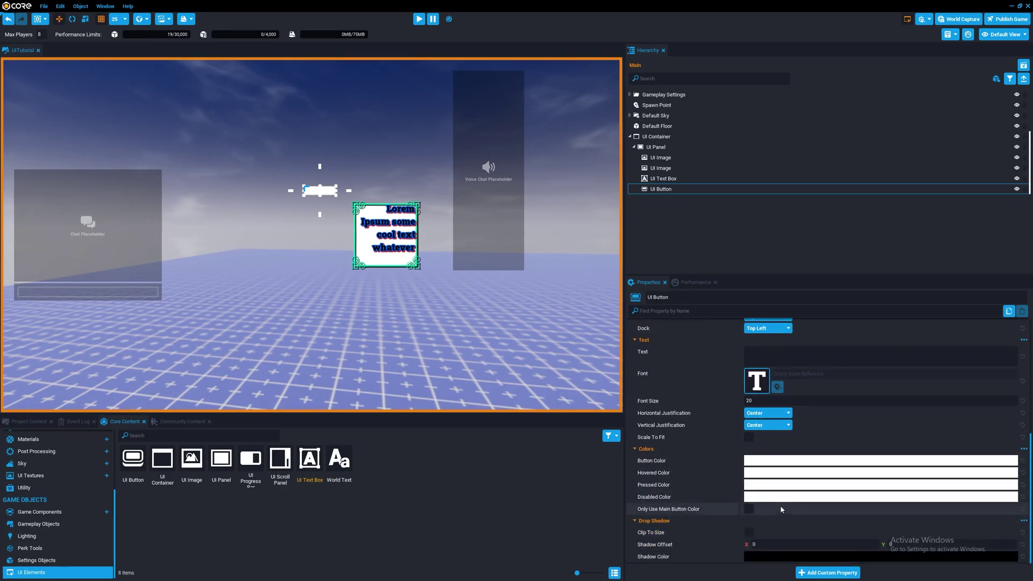
{"action": "left_click", "coordinate": [671, 192]}
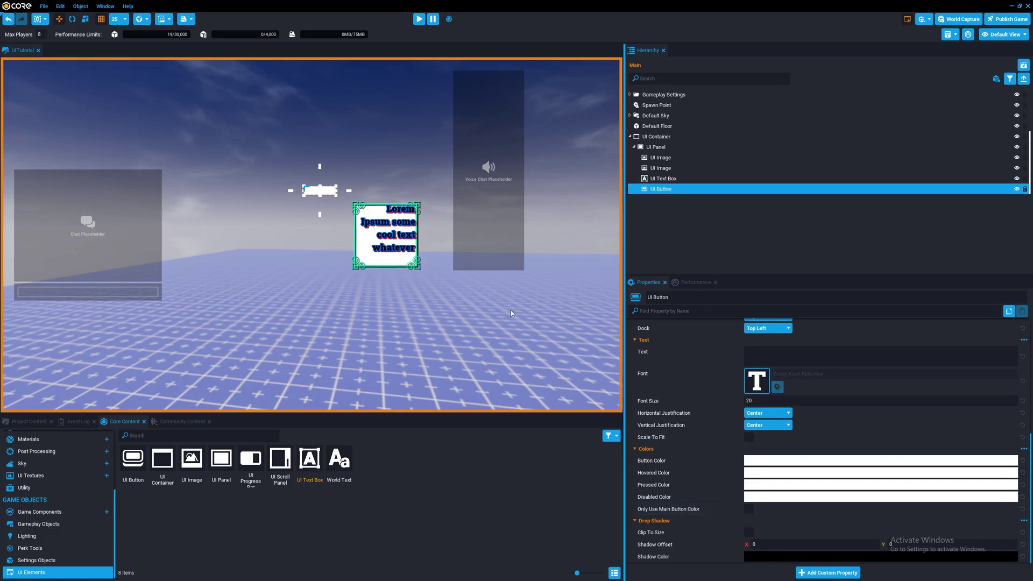
- Delete the UI Button and add a UI Progress Bar under UI Panel
{"action": "key", "text": "Delete"}
{"action": "left_click_drag", "start_coordinate": [251, 461], "coordinate": [659, 190]}
{"action": "scroll", "coordinate": [798, 479], "scroll_direction": "up", "scroll_amount": 3}
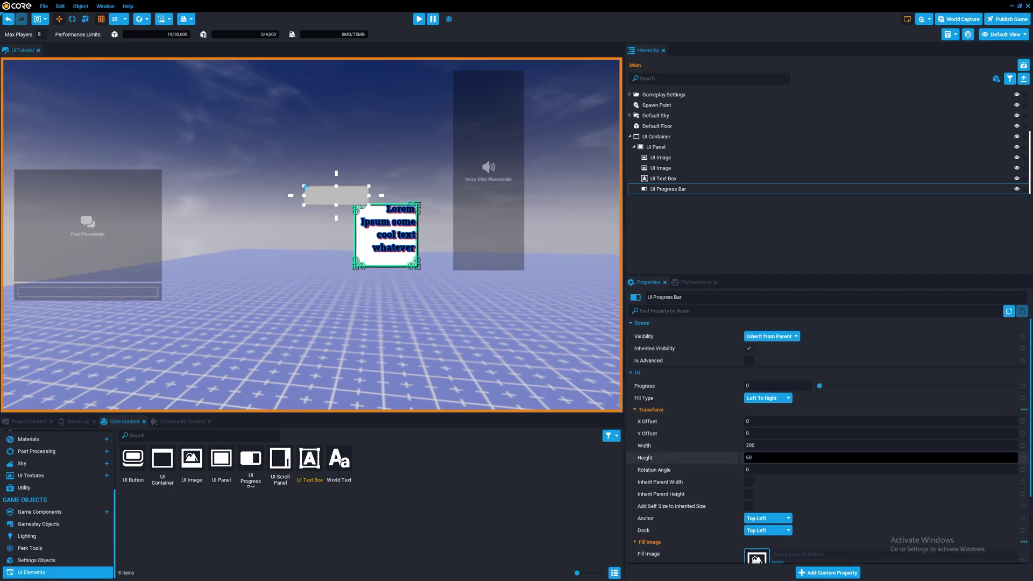
{"action": "left_click_drag", "start_coordinate": [874, 386], "coordinate": [907, 386]}
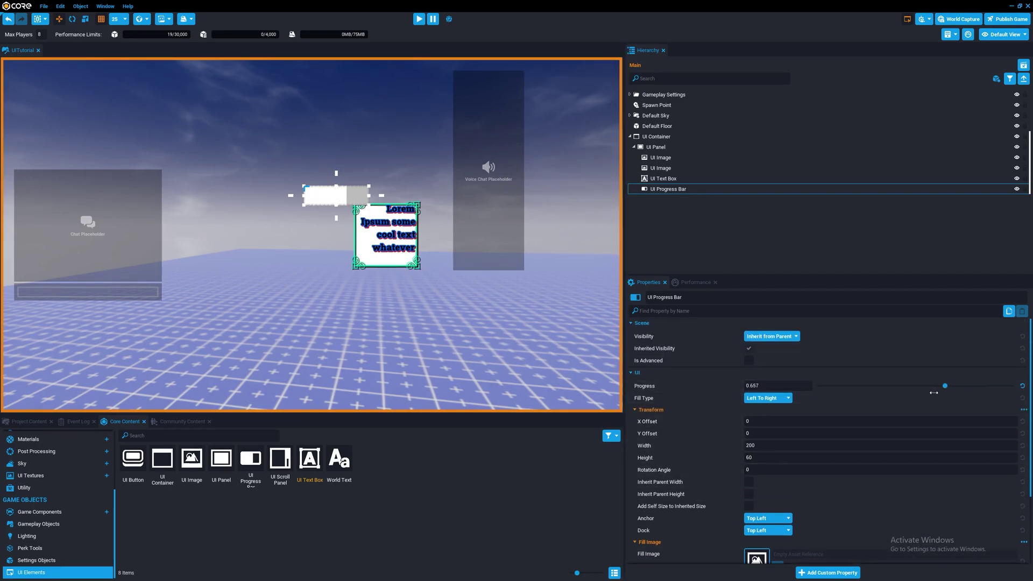
{"action": "scroll", "coordinate": [785, 520], "scroll_direction": "down", "scroll_amount": 3}
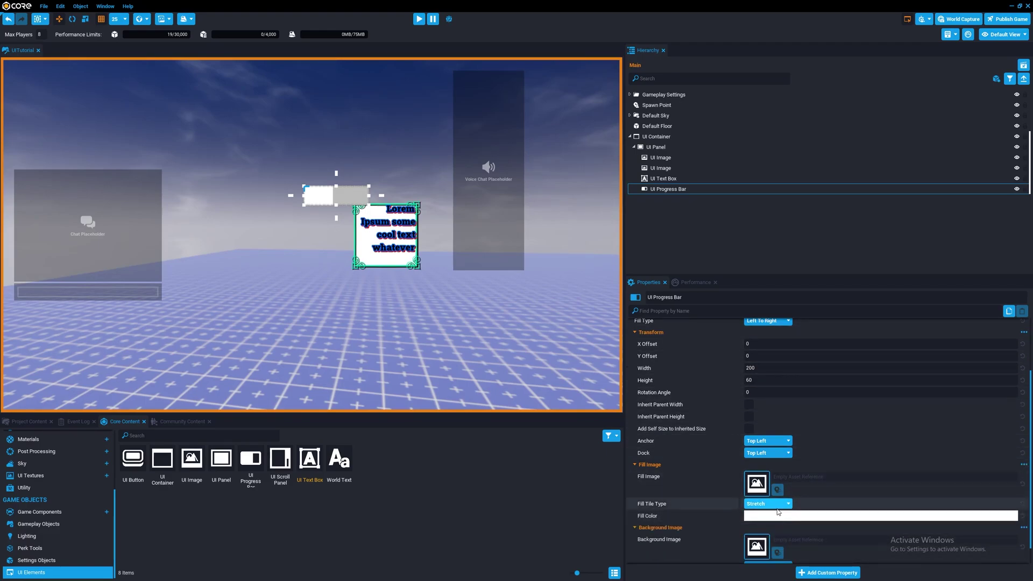
{"action": "scroll", "coordinate": [778, 513], "scroll_direction": "down", "scroll_amount": 1}
- Set both the Fill Tile Type and the Background Tile Type to Both
{"action": "left_click", "coordinate": [764, 482]}
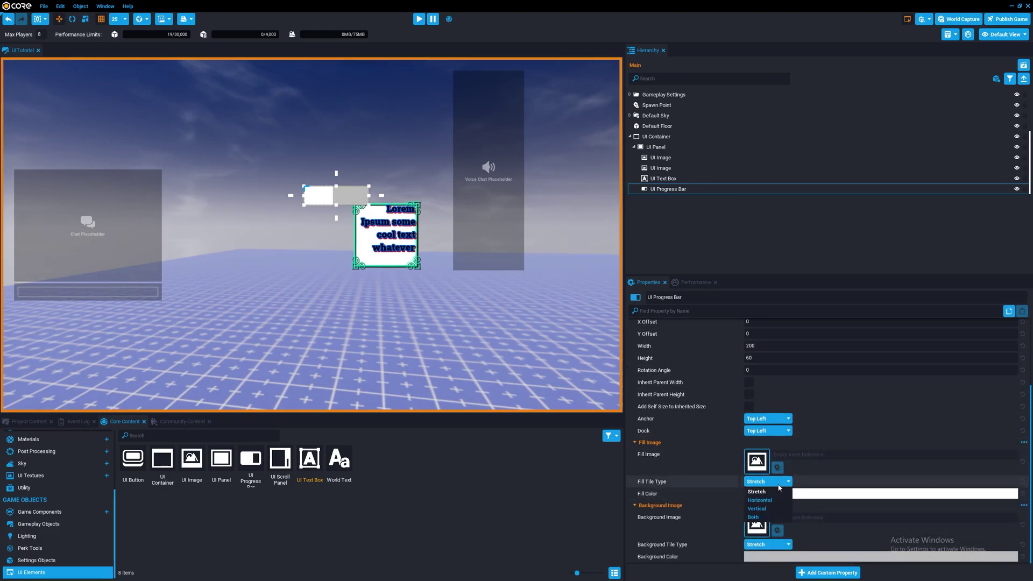
{"action": "left_click", "coordinate": [763, 517]}
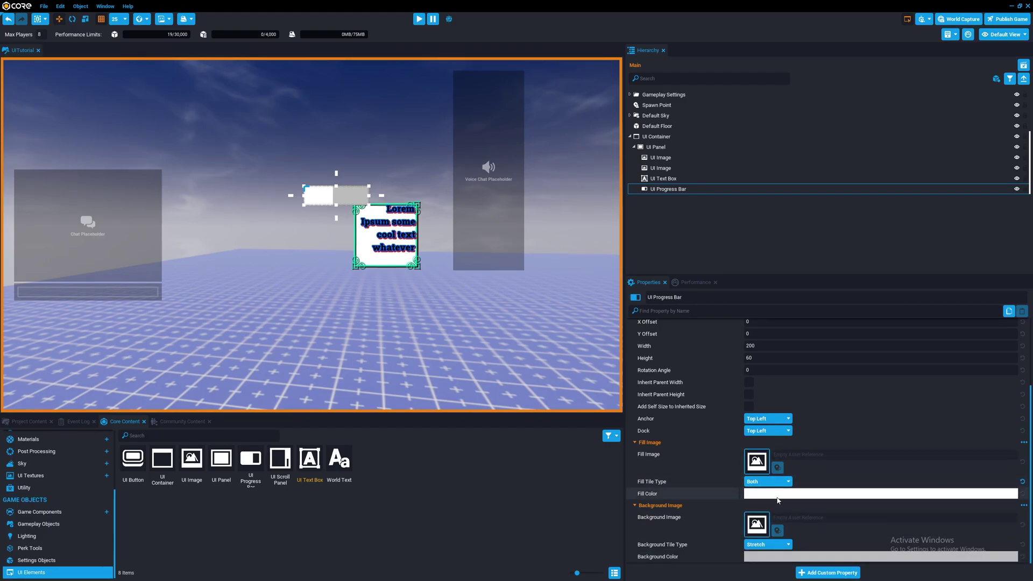
{"action": "scroll", "coordinate": [776, 500], "scroll_direction": "up", "scroll_amount": 4}
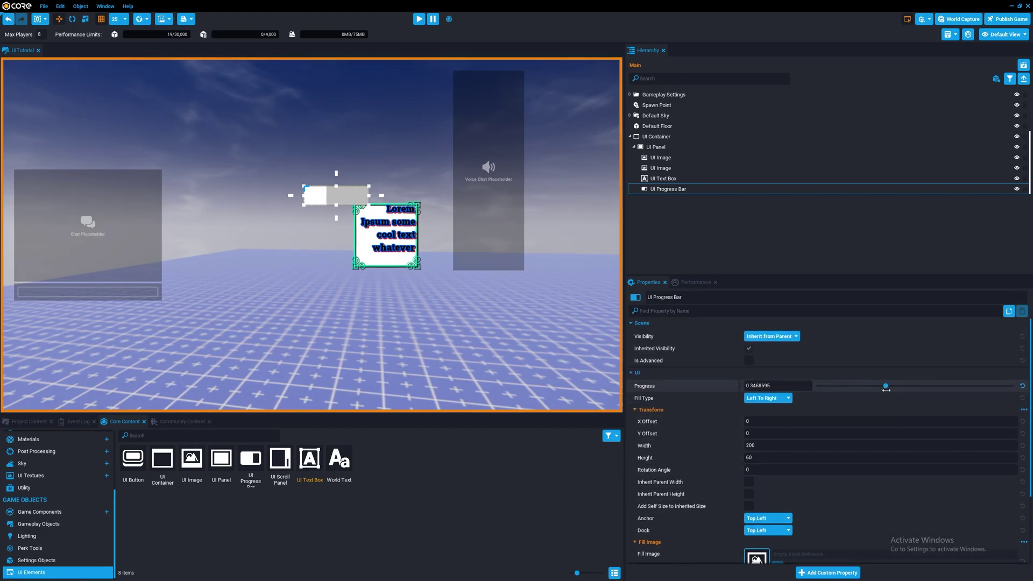
{"action": "left_click_drag", "start_coordinate": [885, 388], "coordinate": [836, 388]}
{"action": "scroll", "coordinate": [837, 409], "scroll_direction": "down", "scroll_amount": 4}
{"action": "left_click", "coordinate": [766, 544]}
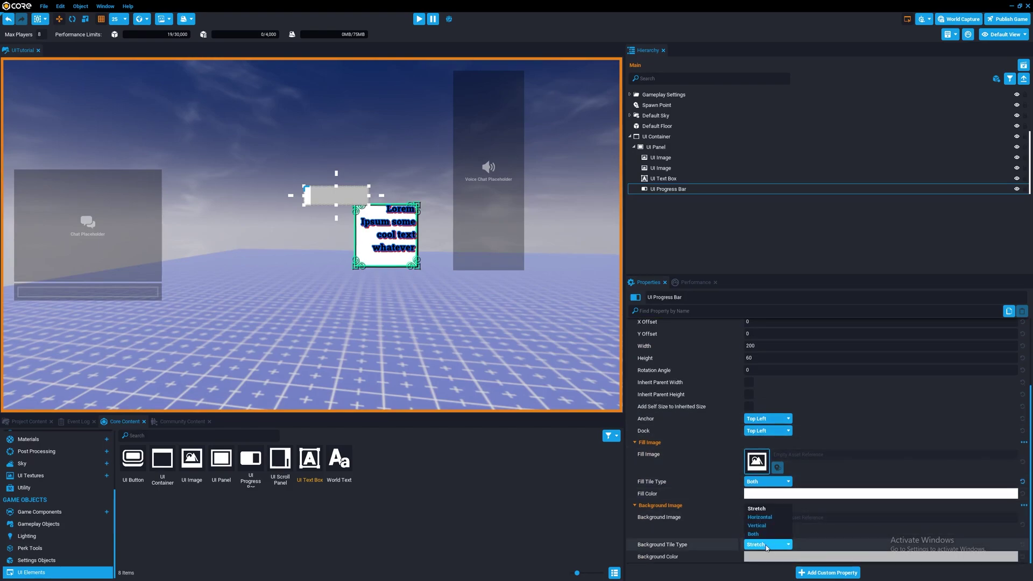
{"action": "left_click", "coordinate": [768, 534]}
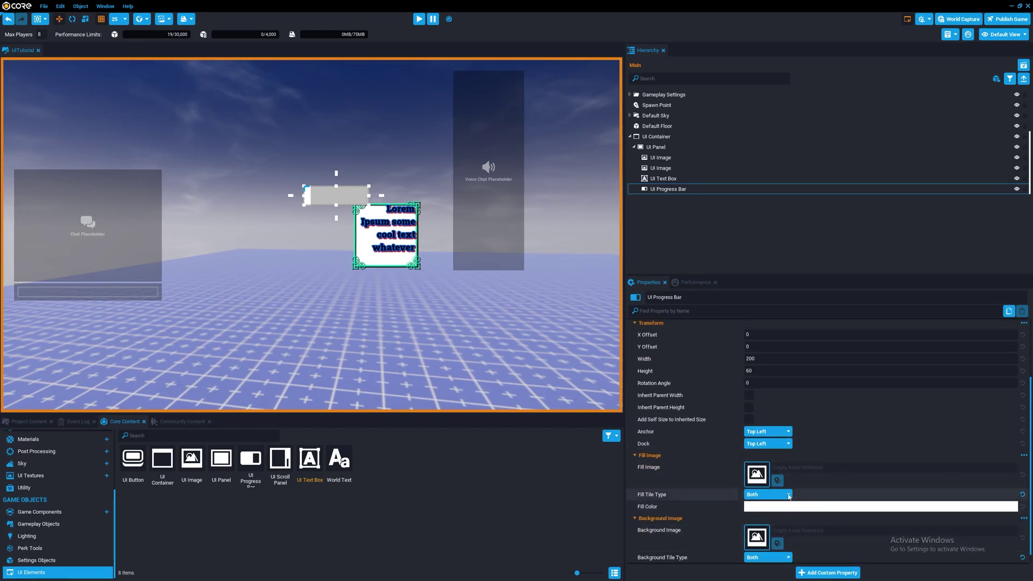
{"action": "scroll", "coordinate": [775, 511], "scroll_direction": "up", "scroll_amount": 5}
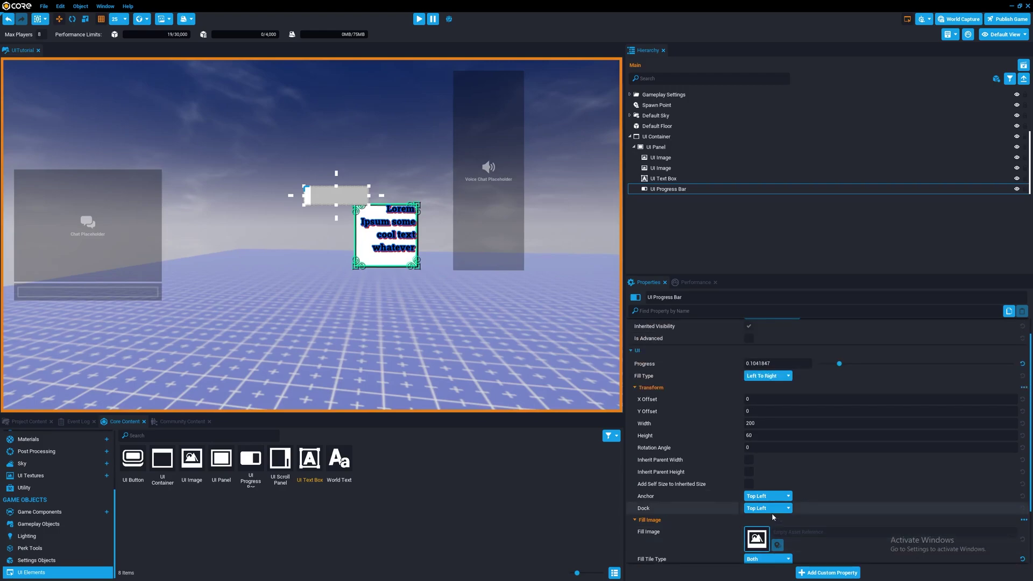
{"action": "left_click", "coordinate": [769, 400]}
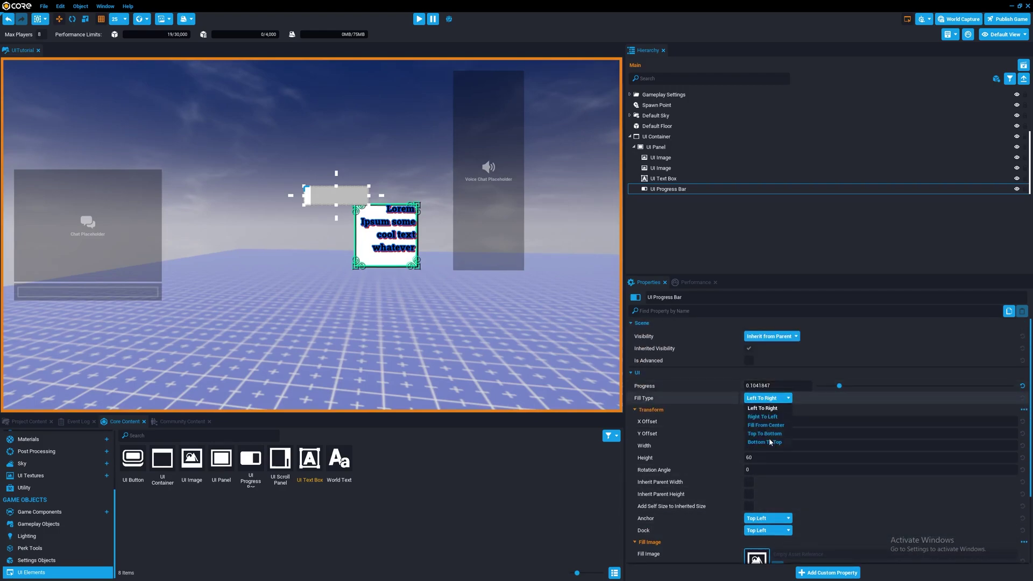
{"action": "key", "text": "Escape"}
{"action": "scroll", "coordinate": [762, 456], "scroll_direction": "down", "scroll_amount": 1}
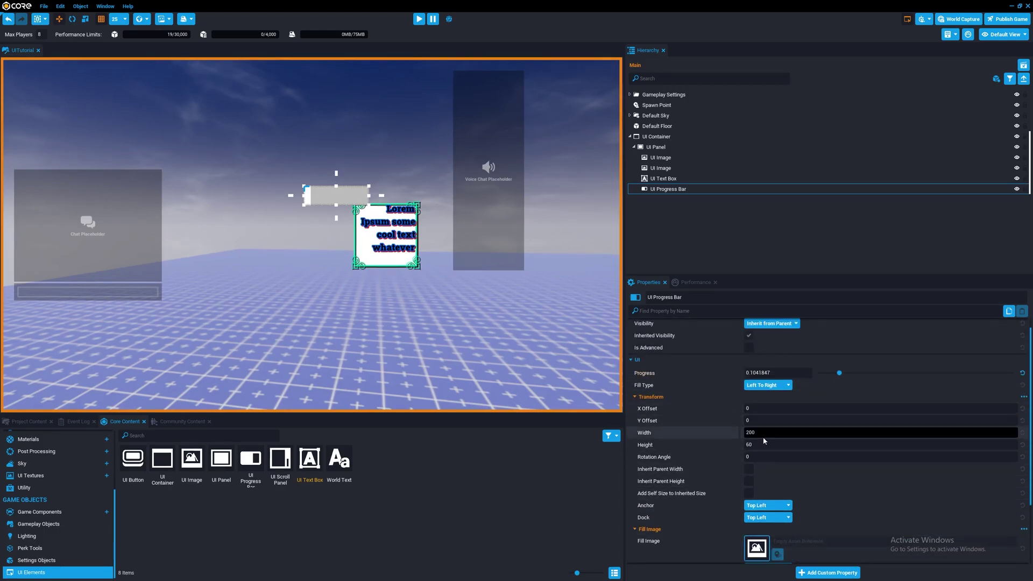
- Set the progress bar's fill image to Baton and its background image to BG Flat 001
{"action": "left_click", "coordinate": [756, 548]}
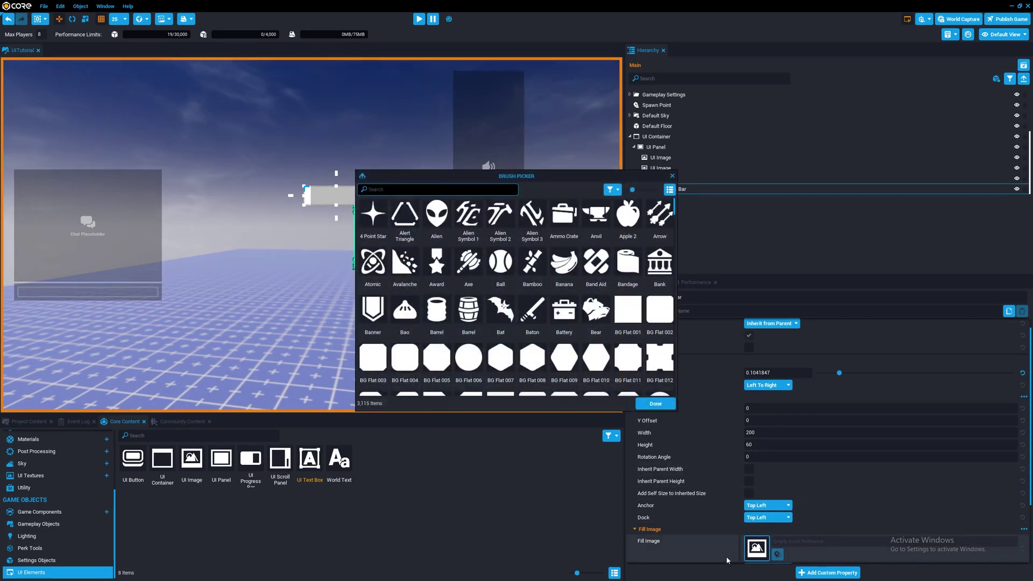
{"action": "left_click", "coordinate": [544, 322]}
{"action": "left_click", "coordinate": [655, 403]}
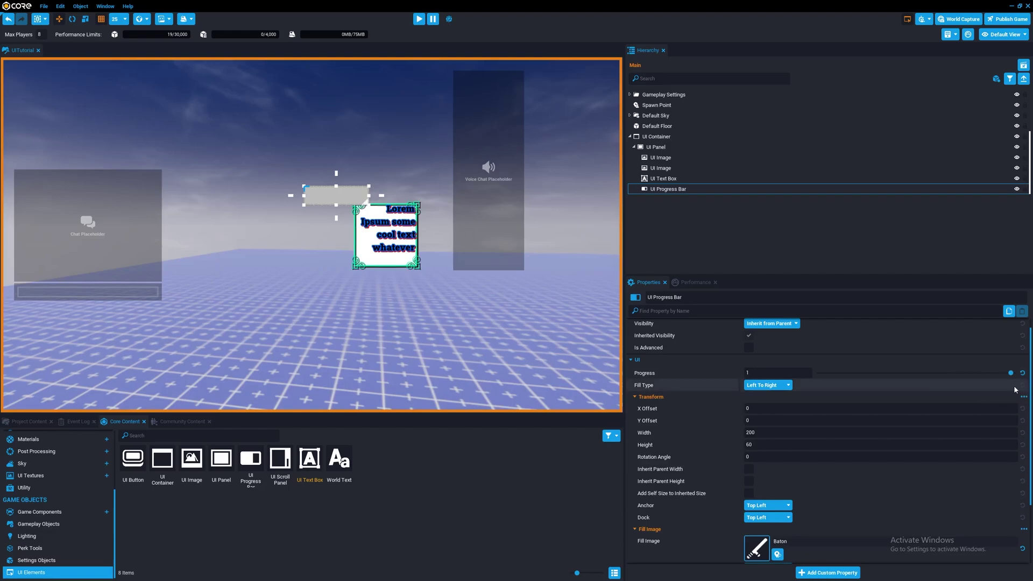
{"action": "scroll", "coordinate": [783, 533], "scroll_direction": "down", "scroll_amount": 5}
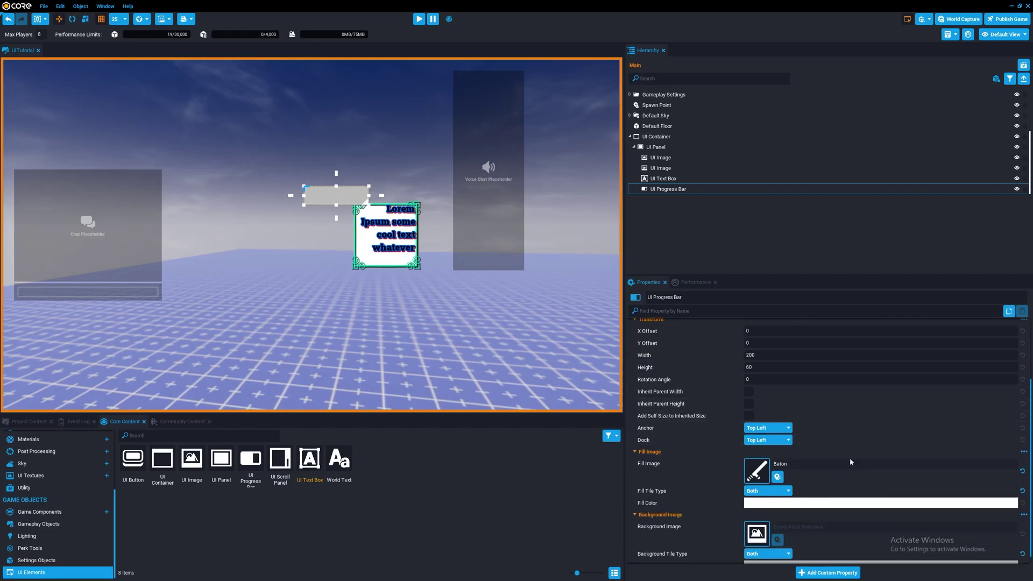
{"action": "left_click", "coordinate": [756, 523]}
{"action": "left_click", "coordinate": [628, 311]}
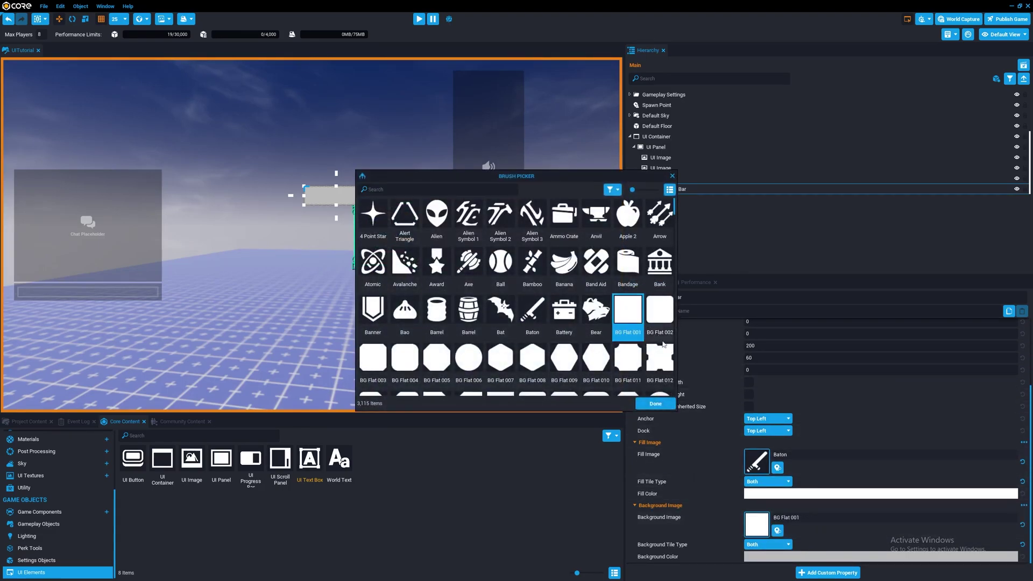
{"action": "left_click", "coordinate": [661, 408]}
{"action": "scroll", "coordinate": [782, 415], "scroll_direction": "up", "scroll_amount": 5}
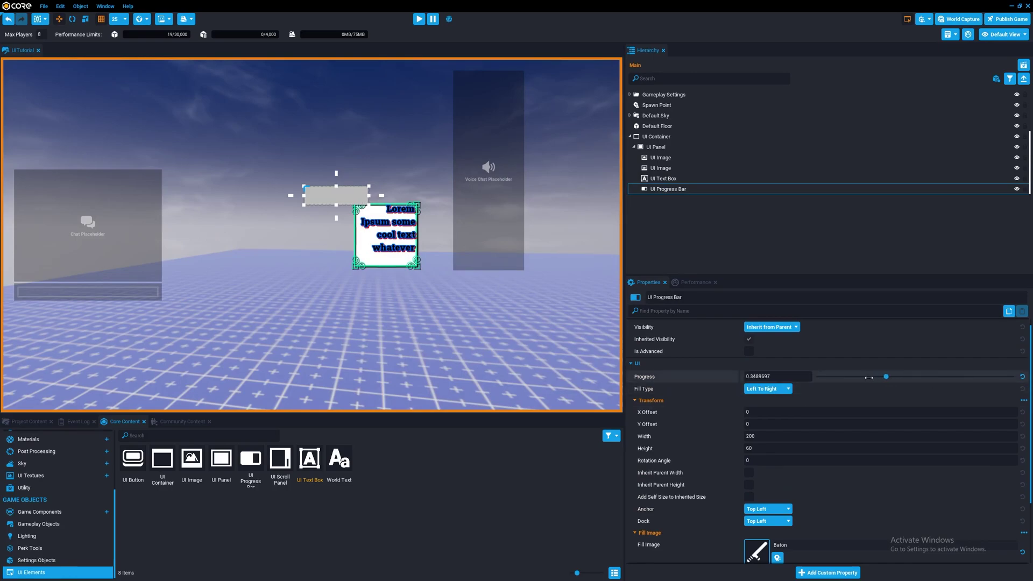
- Fill the bar completely and switch the fill image tiling to Stretch
{"action": "left_click_drag", "start_coordinate": [869, 378], "coordinate": [1010, 377]}
{"action": "scroll", "coordinate": [855, 454], "scroll_direction": "down", "scroll_amount": 3}
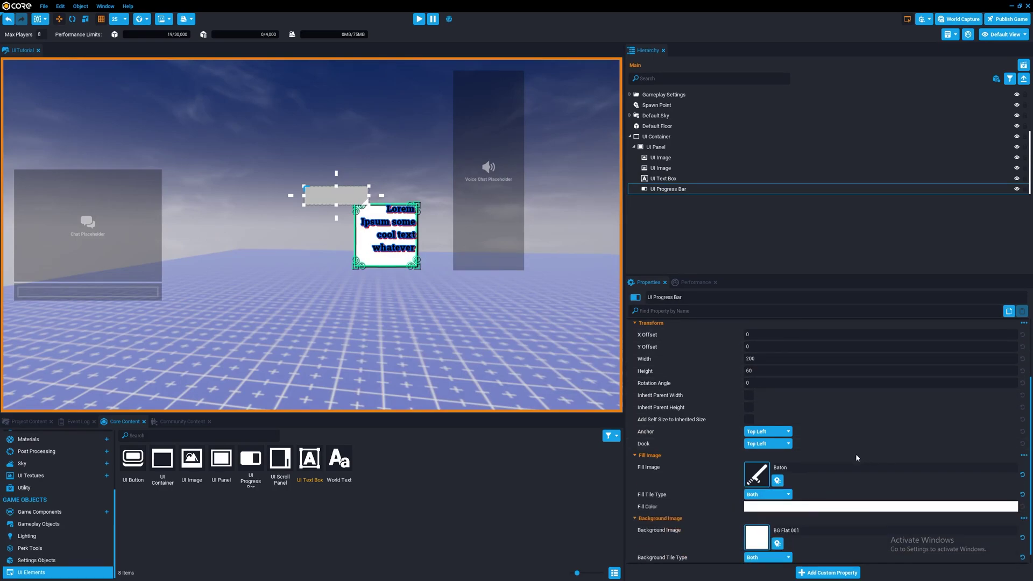
{"action": "left_click", "coordinate": [756, 473]}
{"action": "left_click", "coordinate": [655, 404]}
{"action": "left_click", "coordinate": [767, 494]}
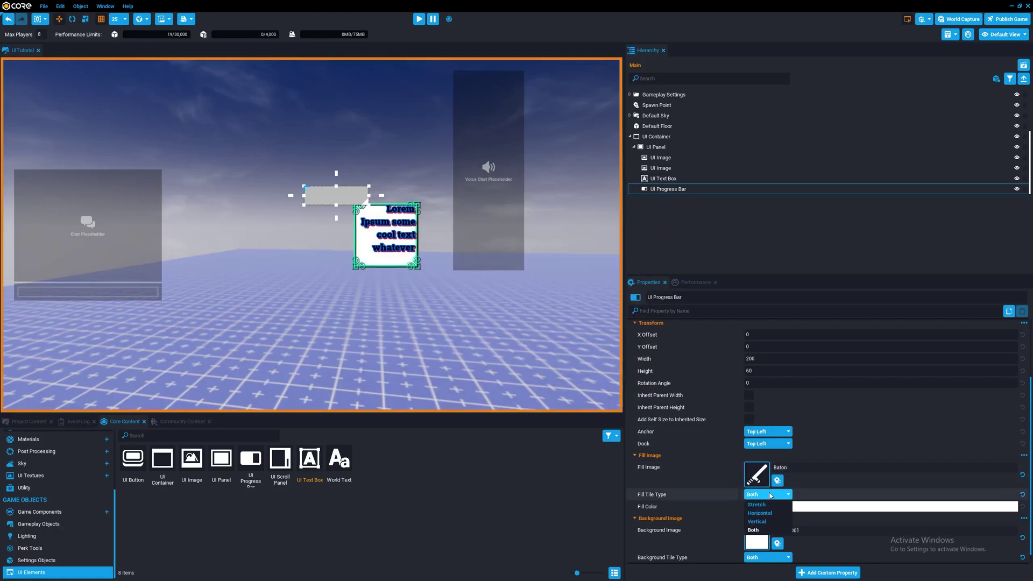
{"action": "left_click", "coordinate": [763, 510]}
{"action": "scroll", "coordinate": [816, 495], "scroll_direction": "up", "scroll_amount": 2}
{"action": "scroll", "coordinate": [816, 495], "scroll_direction": "up", "scroll_amount": 1}
- Test the progress at about half, then empty it to 0
{"action": "left_click", "coordinate": [1010, 364]}
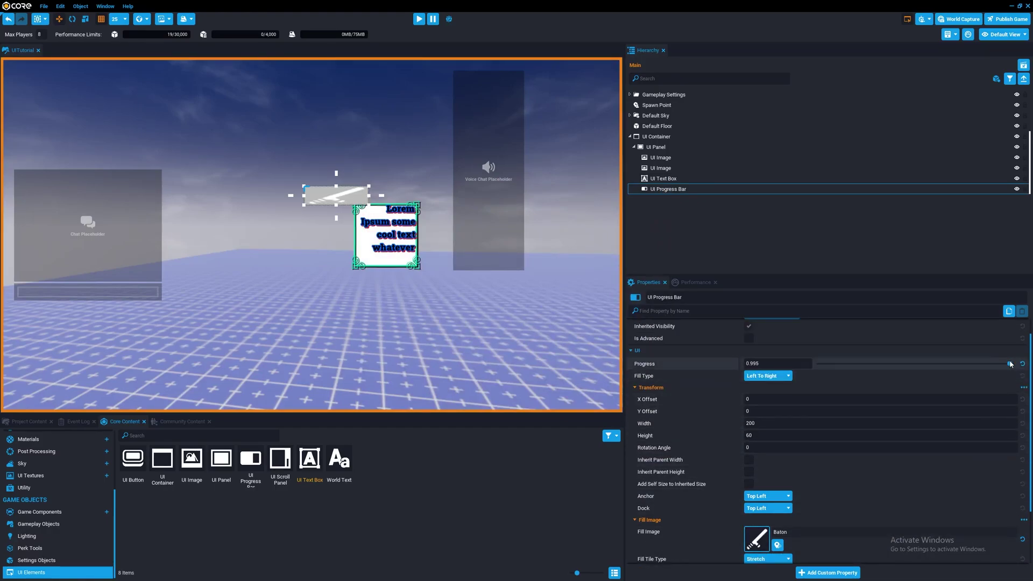
{"action": "left_click_drag", "start_coordinate": [794, 364], "coordinate": [928, 375]}
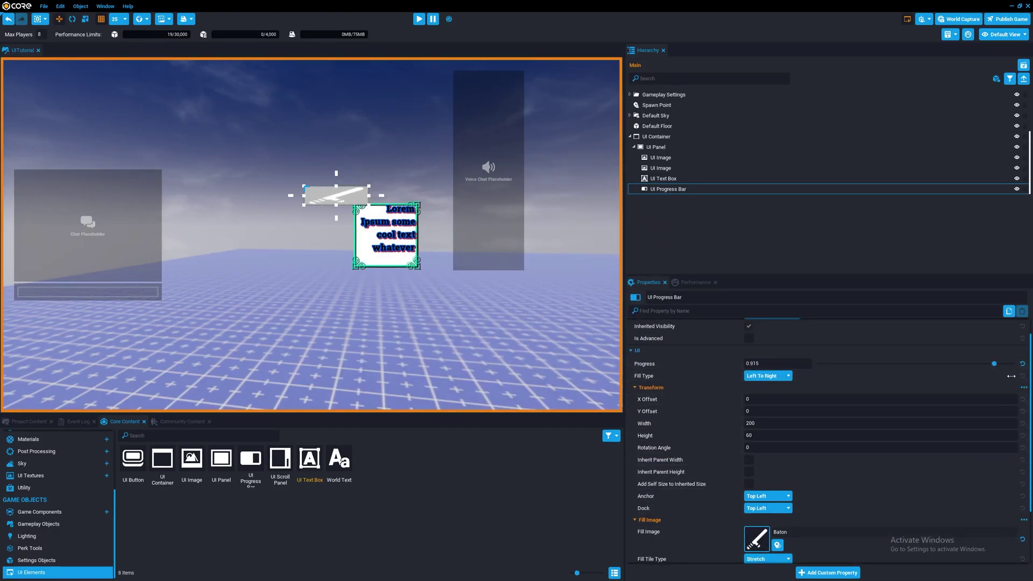
{"action": "scroll", "coordinate": [999, 381], "scroll_direction": "down", "scroll_amount": 3}
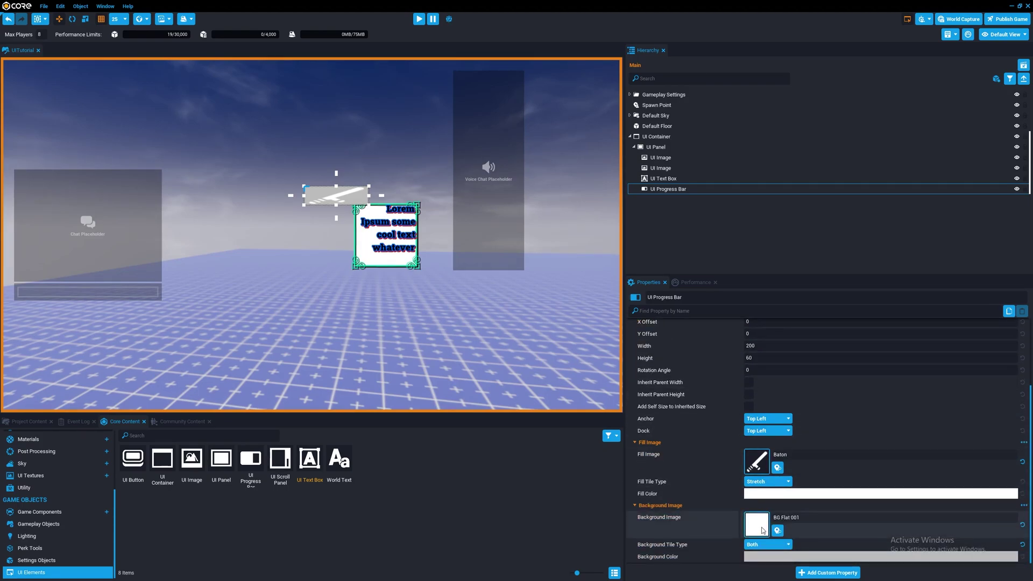
{"action": "scroll", "coordinate": [762, 530], "scroll_direction": "up", "scroll_amount": 4}
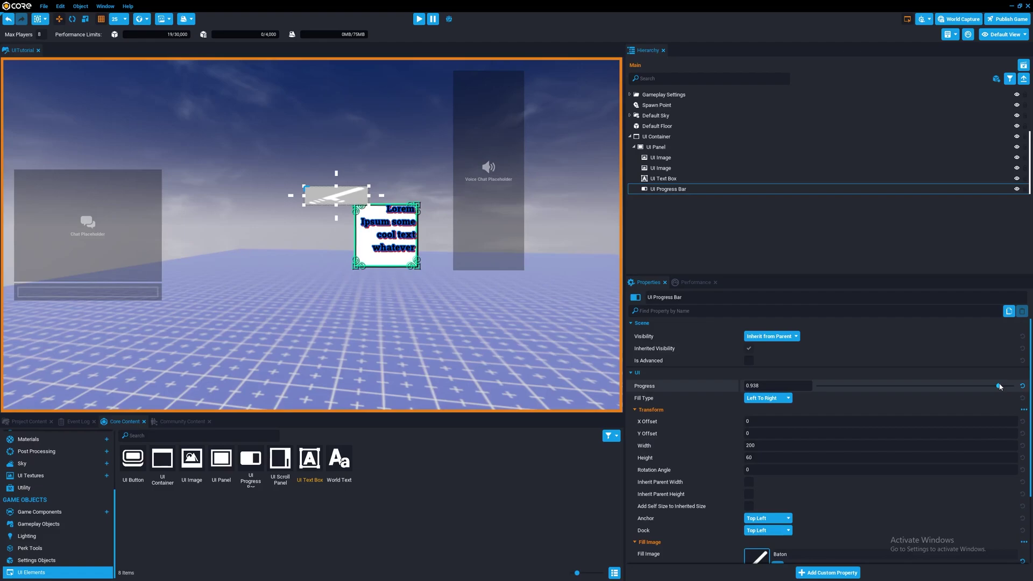
{"action": "left_click_drag", "start_coordinate": [973, 390], "coordinate": [780, 369]}
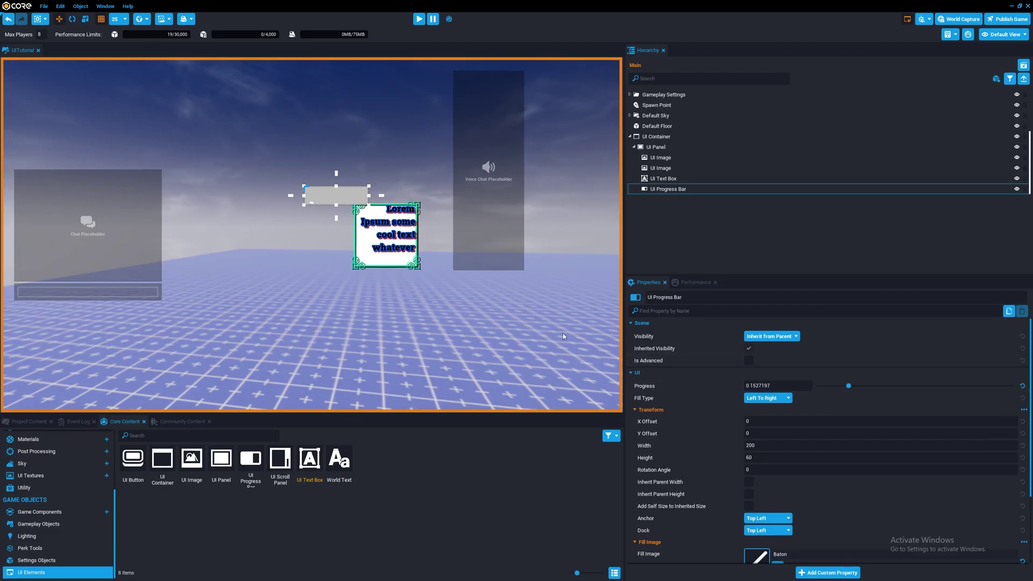
- Make the bar fill Top To Bottom and test progress at 0.75 and nearly full
{"action": "left_click", "coordinate": [766, 398]}
{"action": "left_click", "coordinate": [775, 419]}
{"action": "left_click_drag", "start_coordinate": [848, 385], "coordinate": [972, 393]}
{"action": "left_click_drag", "start_coordinate": [896, 398], "coordinate": [1004, 396]}
{"action": "left_click", "coordinate": [667, 190]}
- Delete the old progress bar and add a new UI Progress Bar under UI Panel
{"action": "key", "text": "Delete"}
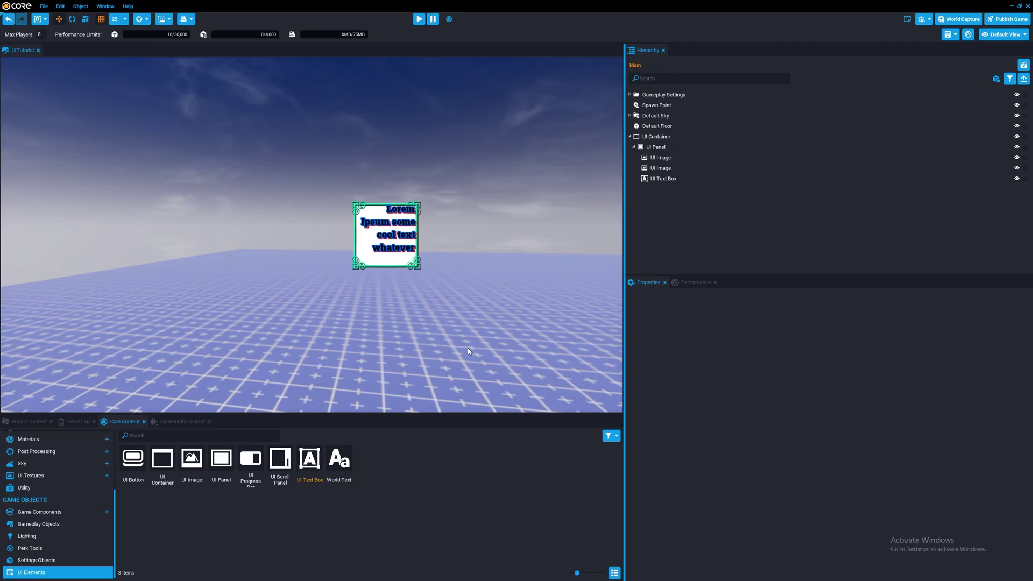
{"action": "left_click", "coordinate": [188, 435]}
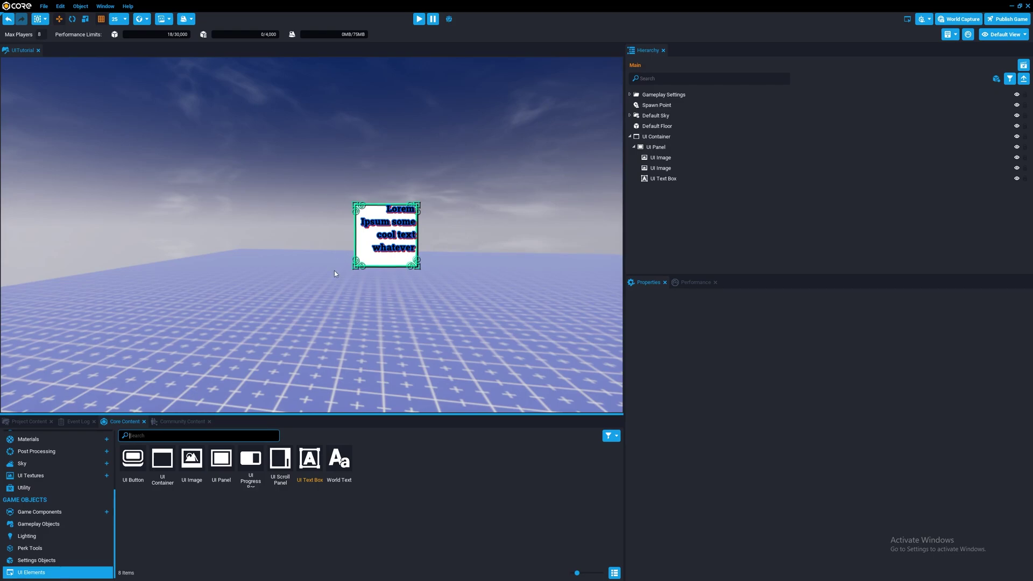
{"action": "left_click_drag", "start_coordinate": [242, 454], "coordinate": [656, 183]}
- Set the bar's fill image to Center Arrow 008 Wedge
{"action": "scroll", "coordinate": [854, 500], "scroll_direction": "down", "scroll_amount": 3}
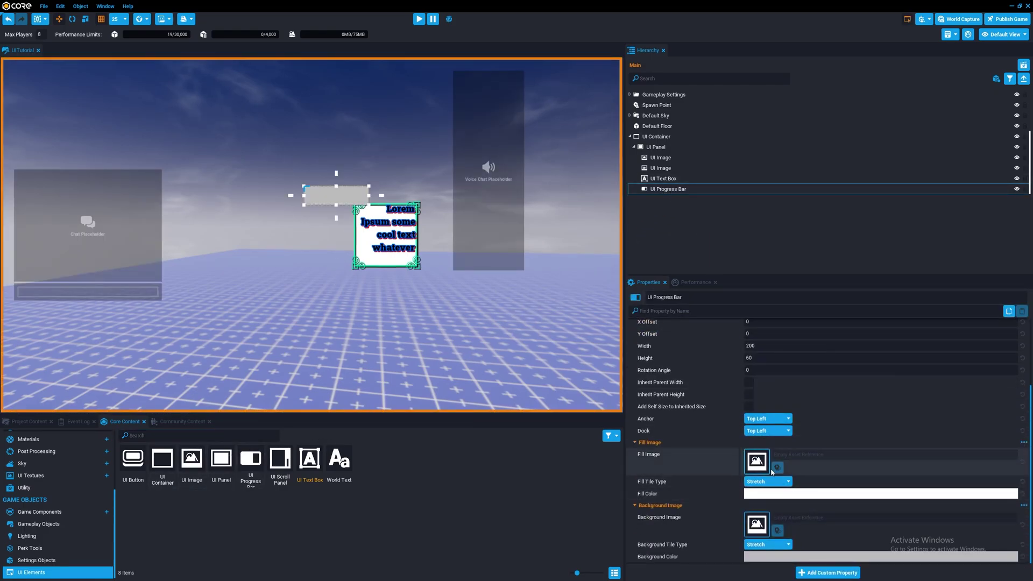
{"action": "left_click", "coordinate": [766, 466]}
{"action": "scroll", "coordinate": [615, 374], "scroll_direction": "down", "scroll_amount": 5}
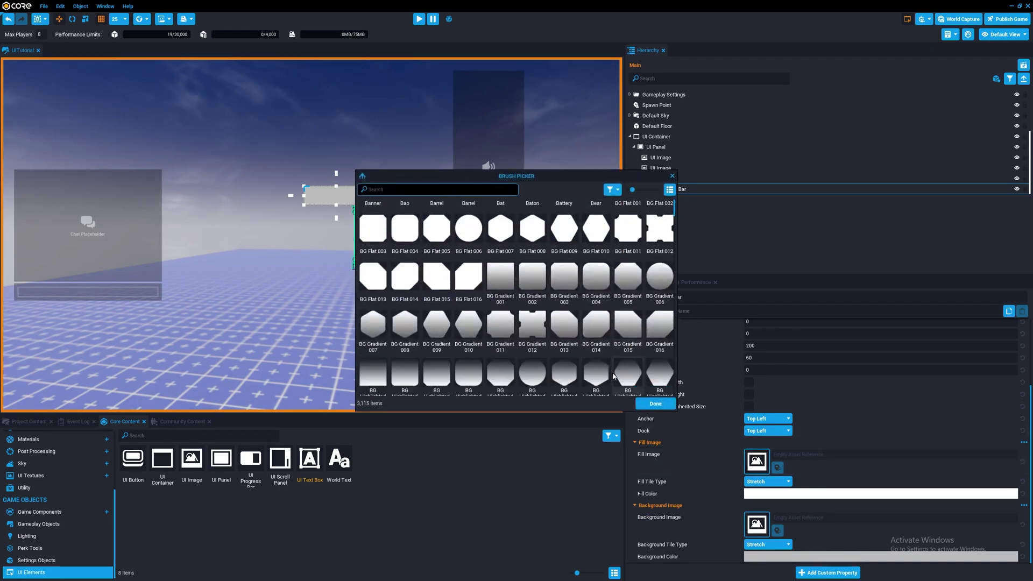
{"action": "scroll", "coordinate": [615, 373], "scroll_direction": "down", "scroll_amount": 5}
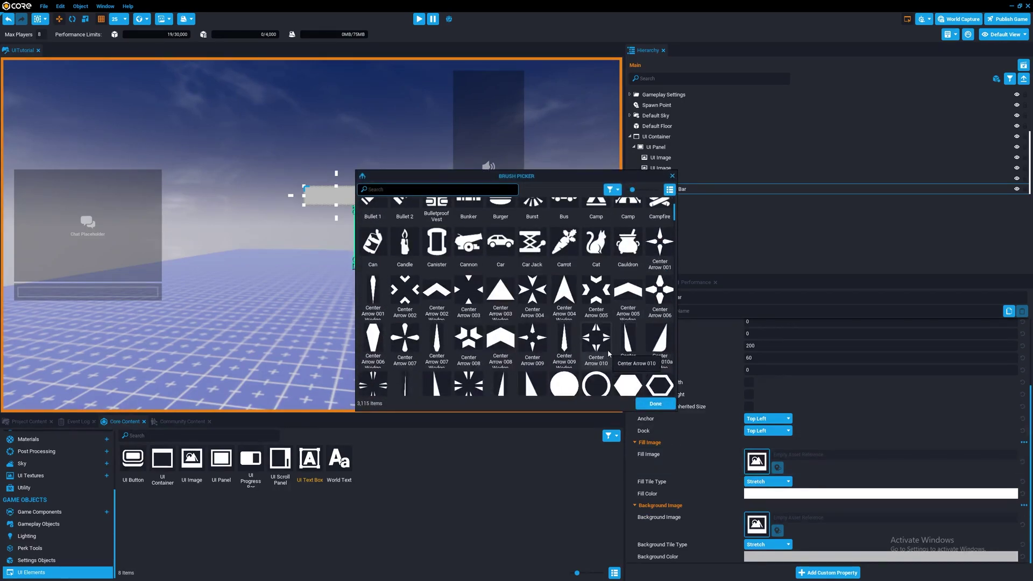
{"action": "scroll", "coordinate": [513, 348], "scroll_direction": "down", "scroll_amount": 2}
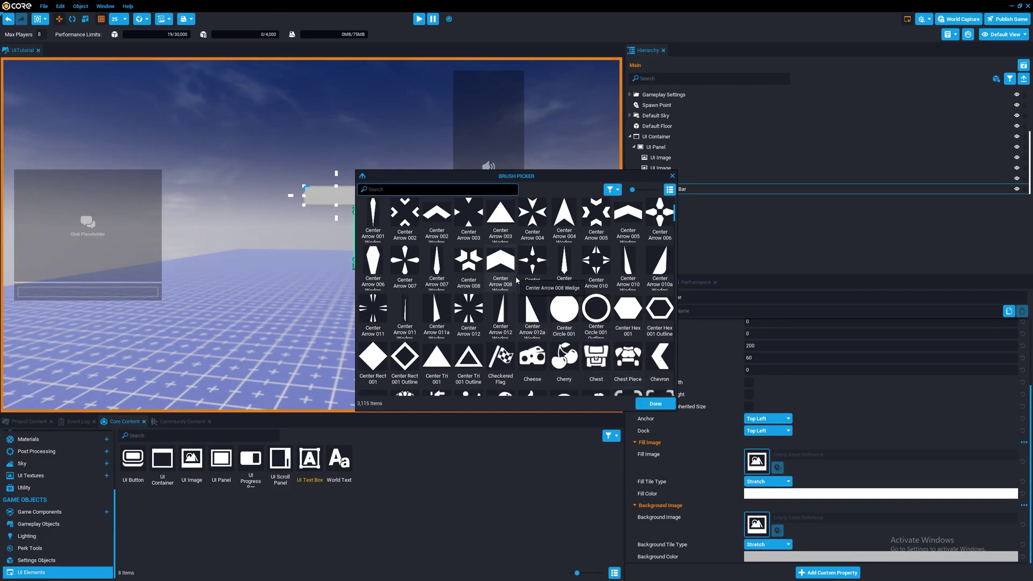
{"action": "left_click", "coordinate": [500, 261]}
{"action": "left_click", "coordinate": [655, 404]}
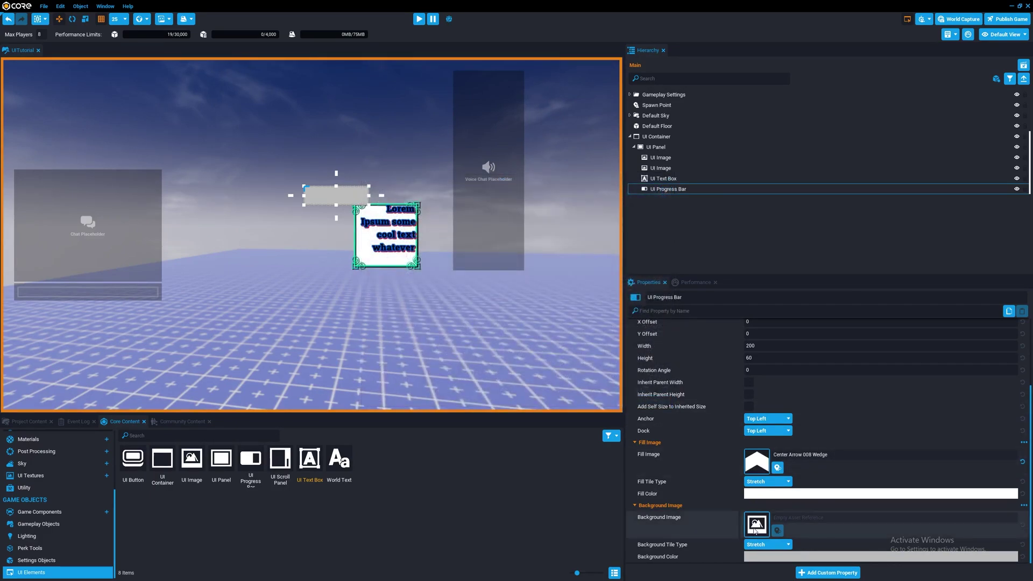
- Set the bar's background image to Center Arrow 008 Wedge as well
{"action": "left_click", "coordinate": [756, 524]}
{"action": "scroll", "coordinate": [530, 368], "scroll_direction": "down", "scroll_amount": 10}
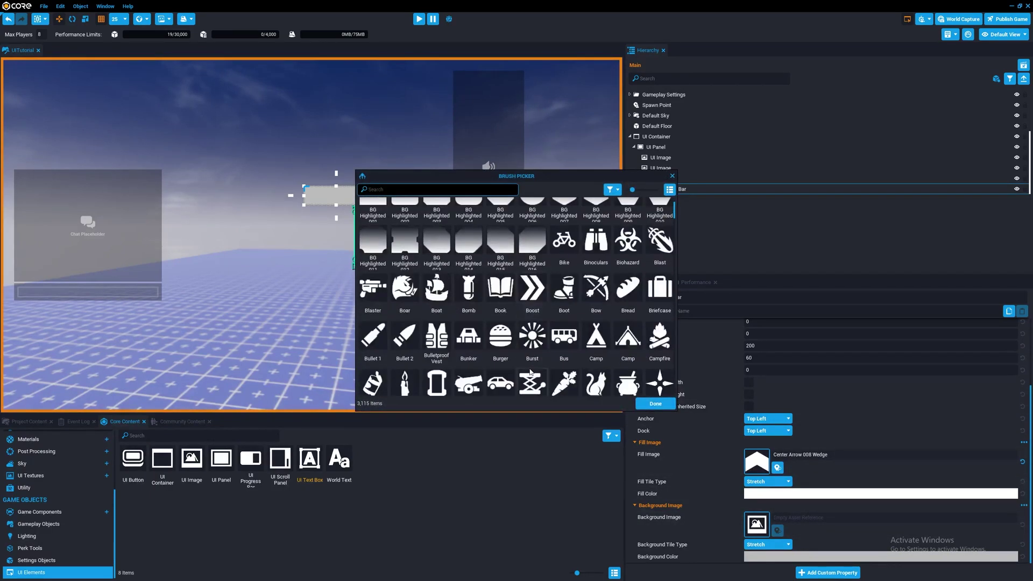
{"action": "scroll", "coordinate": [529, 368], "scroll_direction": "down", "scroll_amount": 1}
{"action": "left_click", "coordinate": [499, 329]}
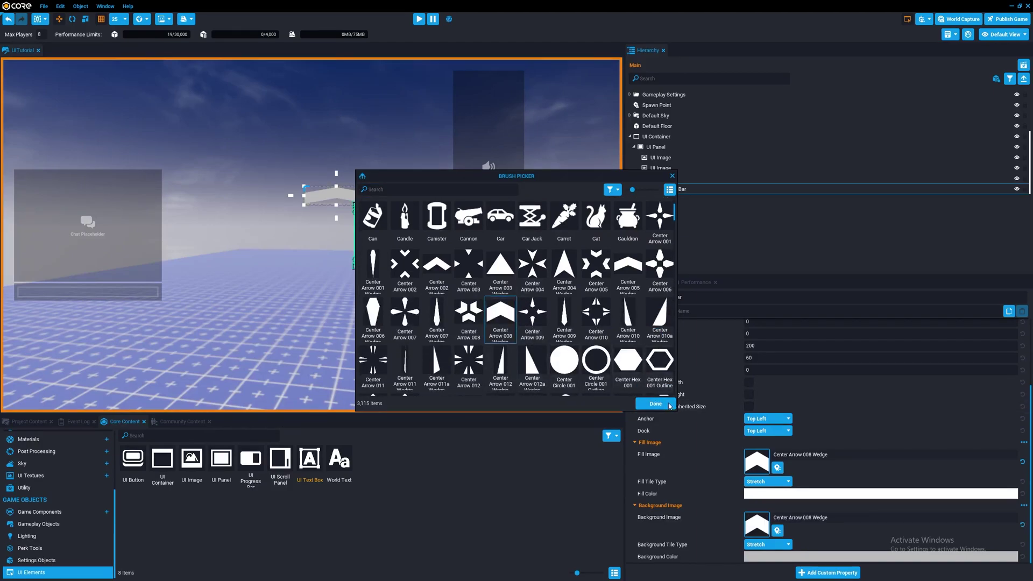
{"action": "left_click", "coordinate": [655, 404]}
{"action": "scroll", "coordinate": [724, 387], "scroll_direction": "up", "scroll_amount": 3}
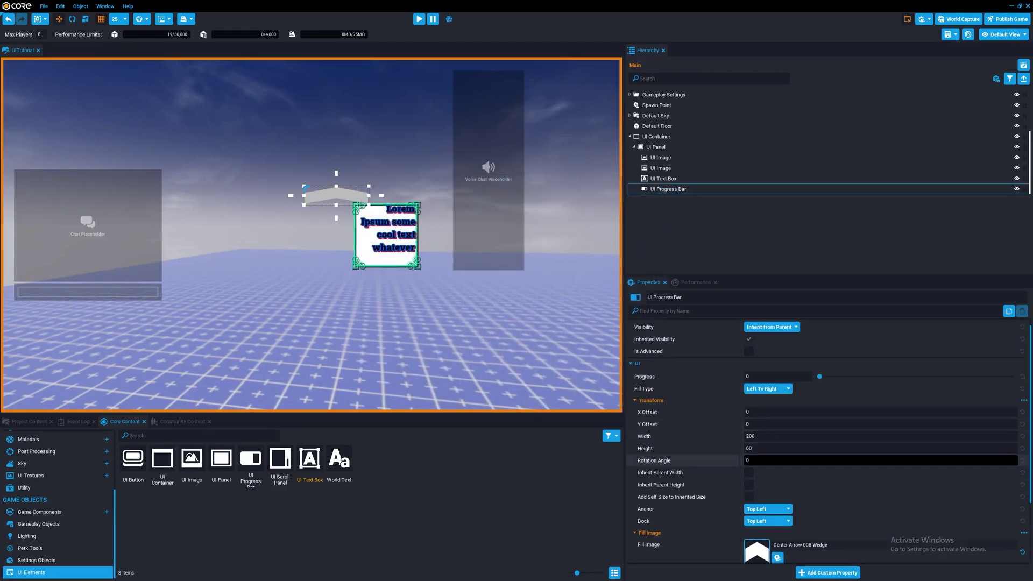
- Set the progress bar's rotation angle to 90 degrees
{"action": "left_click", "coordinate": [639, 460]}
{"action": "type", "text": "90"}
{"action": "key", "text": "Return"}
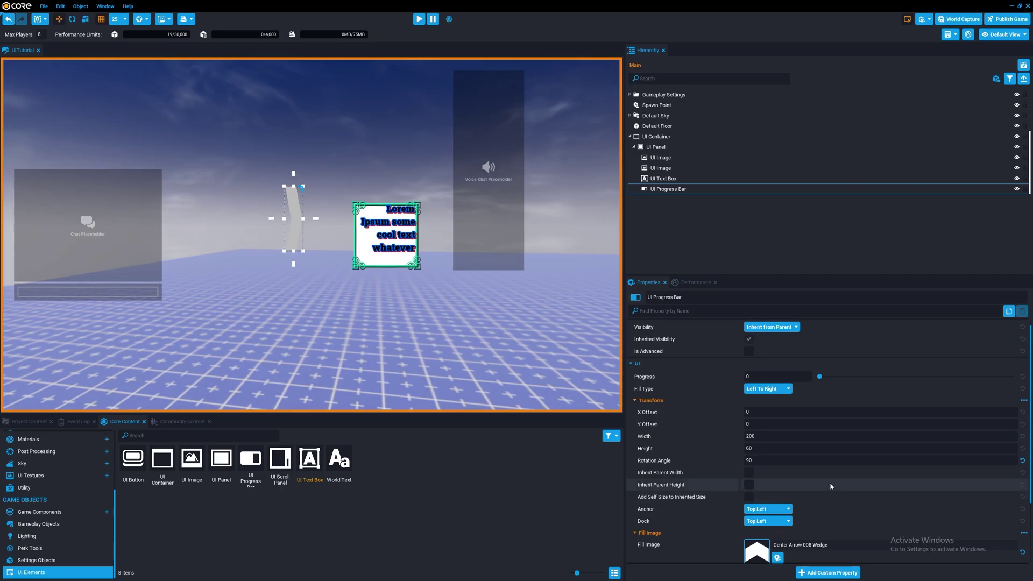
- Make the bar fill Right To Left with progress at 0.712
{"action": "left_click", "coordinate": [785, 389]}
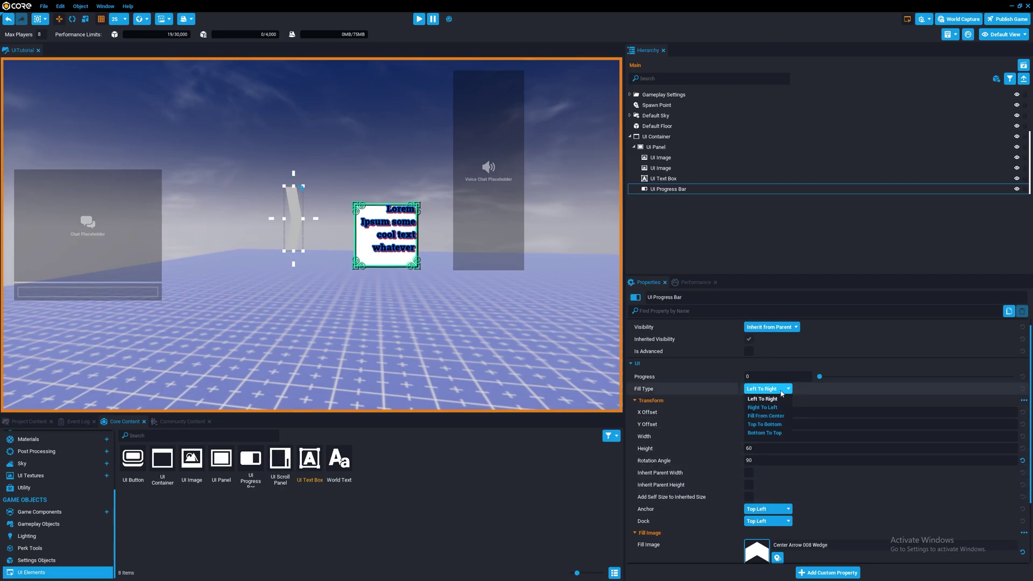
{"action": "left_click", "coordinate": [774, 434]}
{"action": "mouse_move", "coordinate": [873, 376]}
{"action": "left_mouse_down"}
{"action": "mouse_move", "coordinate": [896, 376]}
{"action": "mouse_move", "coordinate": [828, 376]}
{"action": "mouse_move", "coordinate": [992, 377]}
{"action": "mouse_move", "coordinate": [813, 376]}
{"action": "mouse_move", "coordinate": [978, 370]}
{"action": "mouse_move", "coordinate": [870, 361]}
{"action": "left_mouse_up"}
{"action": "left_click", "coordinate": [786, 389]}
{"action": "left_click", "coordinate": [776, 407]}
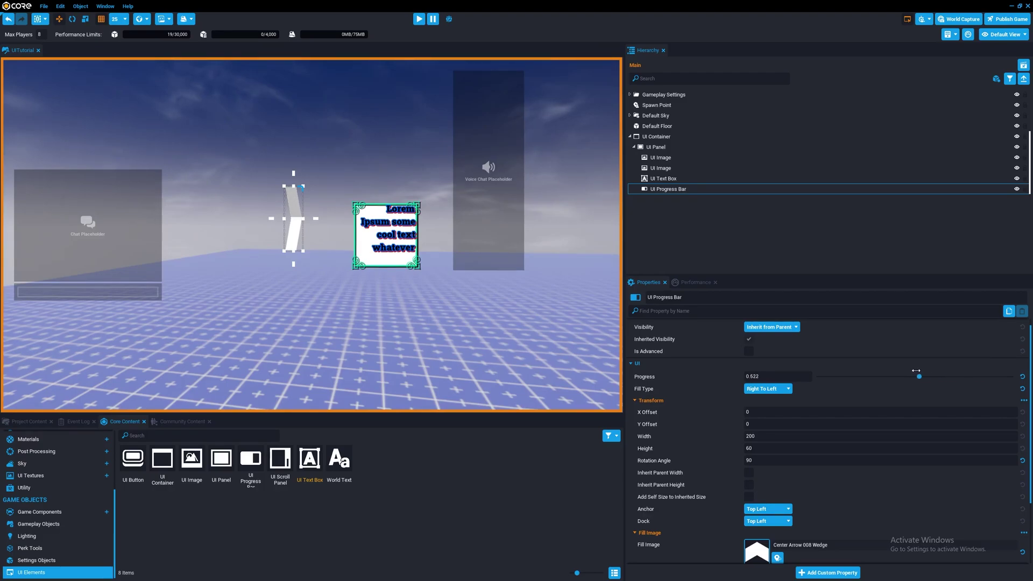
{"action": "left_click_drag", "start_coordinate": [915, 371], "coordinate": [955, 376]}
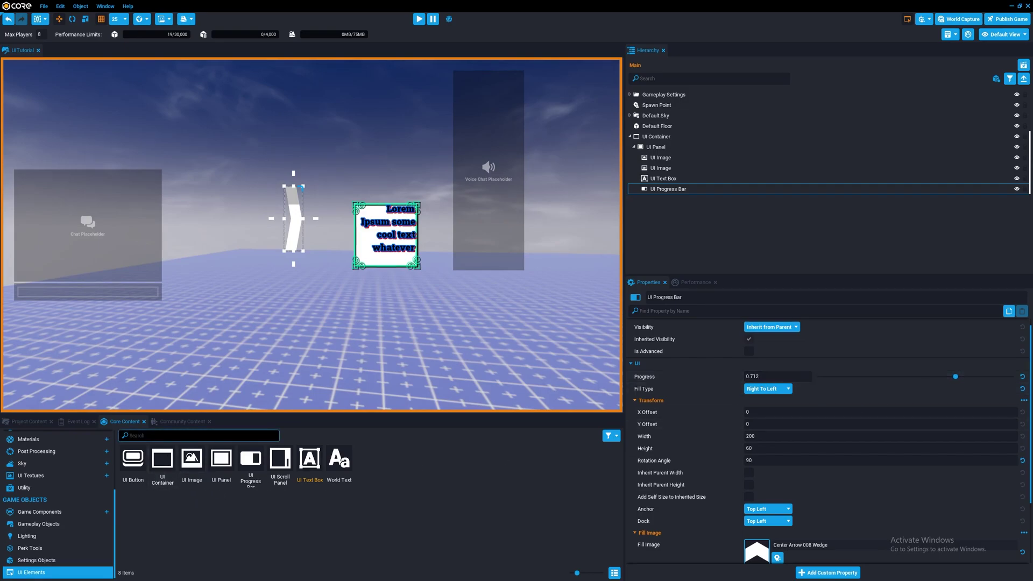
{"action": "left_click", "coordinate": [673, 146]}
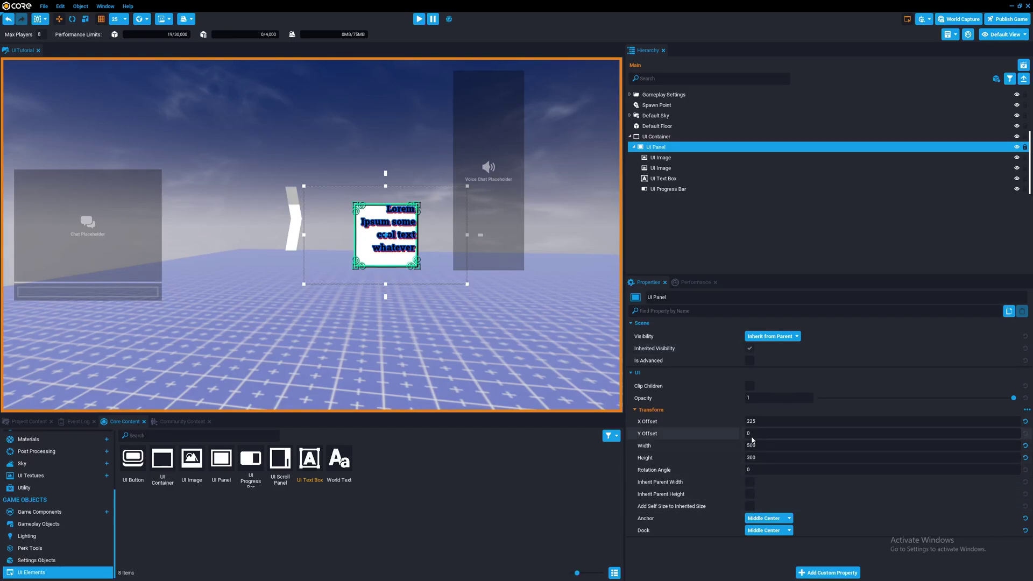
- Turn on Clip Children for UI Panel and resize the panel to 275 by 250
{"action": "left_click", "coordinate": [749, 385]}
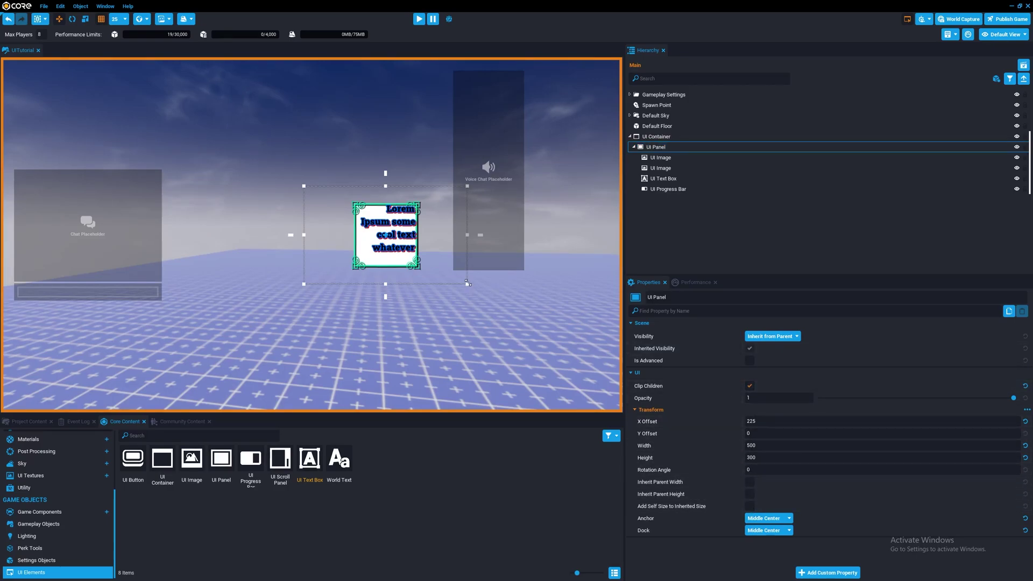
{"action": "left_click_drag", "start_coordinate": [467, 281], "coordinate": [392, 254]}
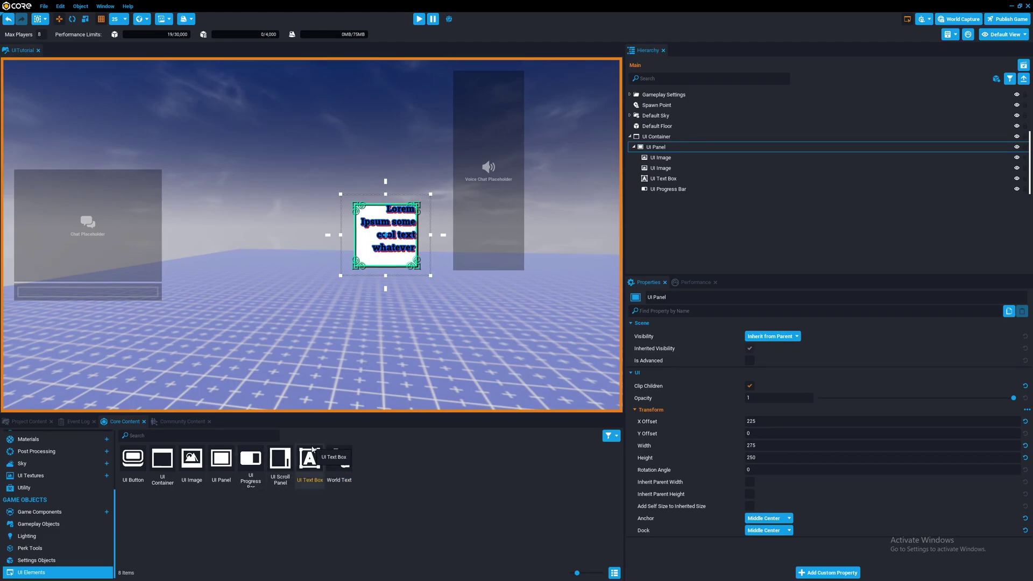
{"action": "left_click_drag", "start_coordinate": [312, 449], "coordinate": [366, 327]}
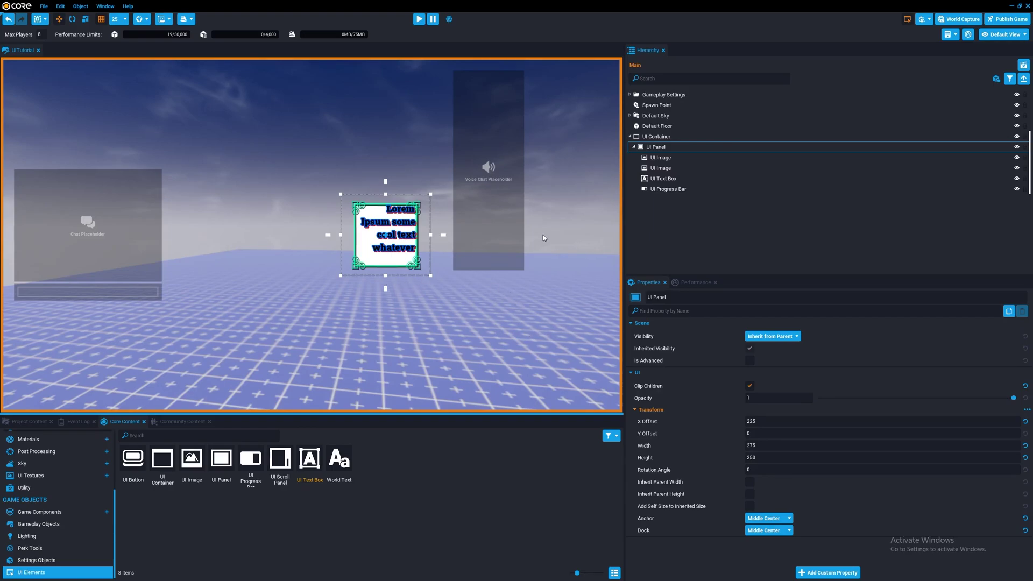
- Drag the UI Progress Bar's progress through about 0.21 and 0.644, ending near 0.752
{"action": "left_click", "coordinate": [686, 189]}
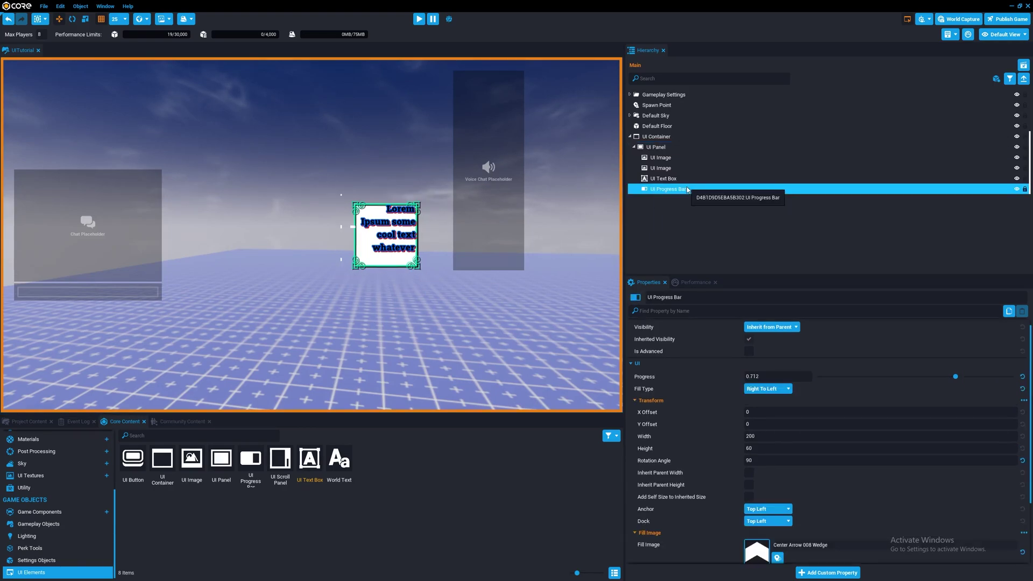
{"action": "left_click", "coordinate": [657, 147]}
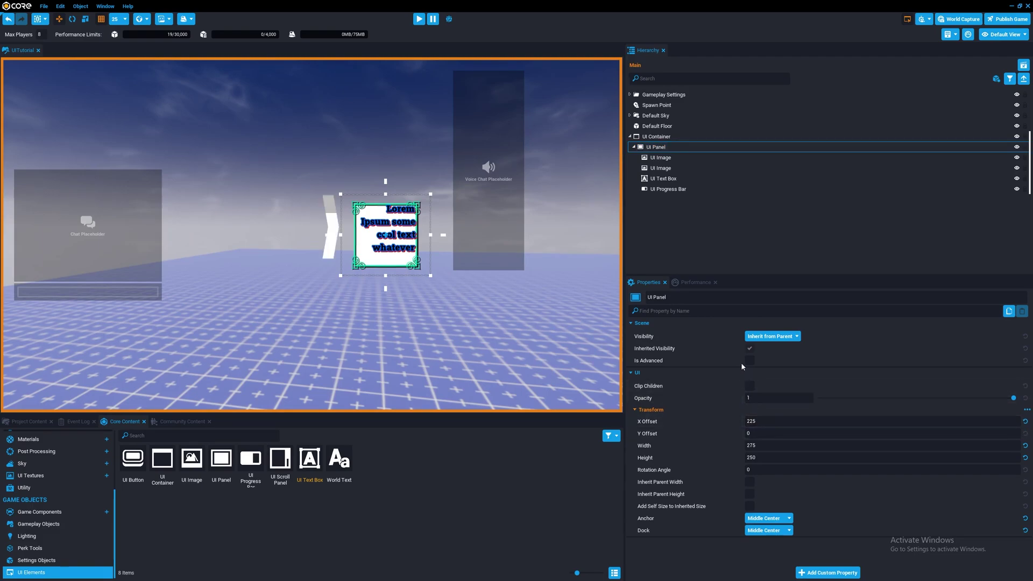
{"action": "left_click", "coordinate": [688, 188]}
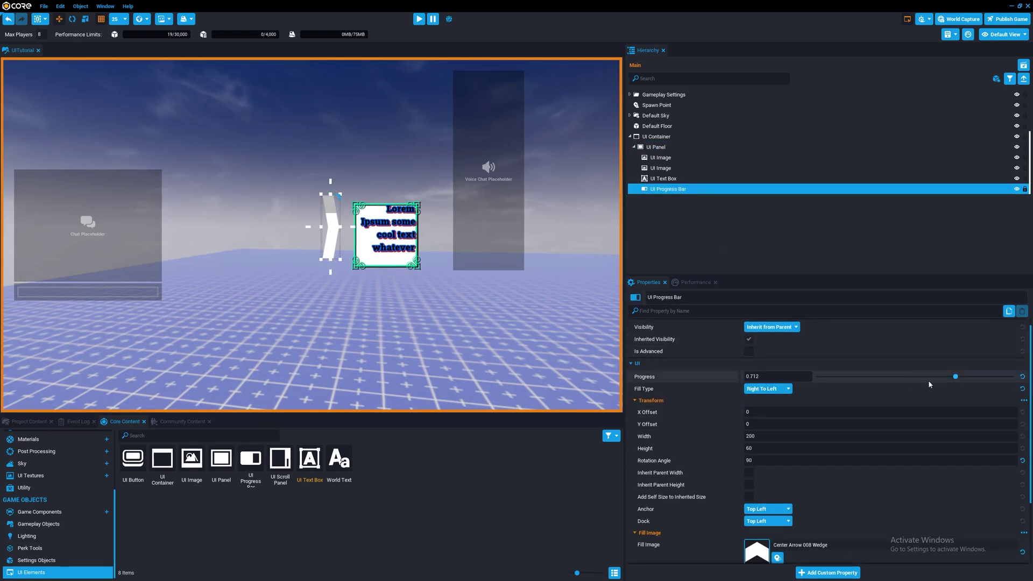
{"action": "left_click_drag", "start_coordinate": [956, 377], "coordinate": [858, 363]}
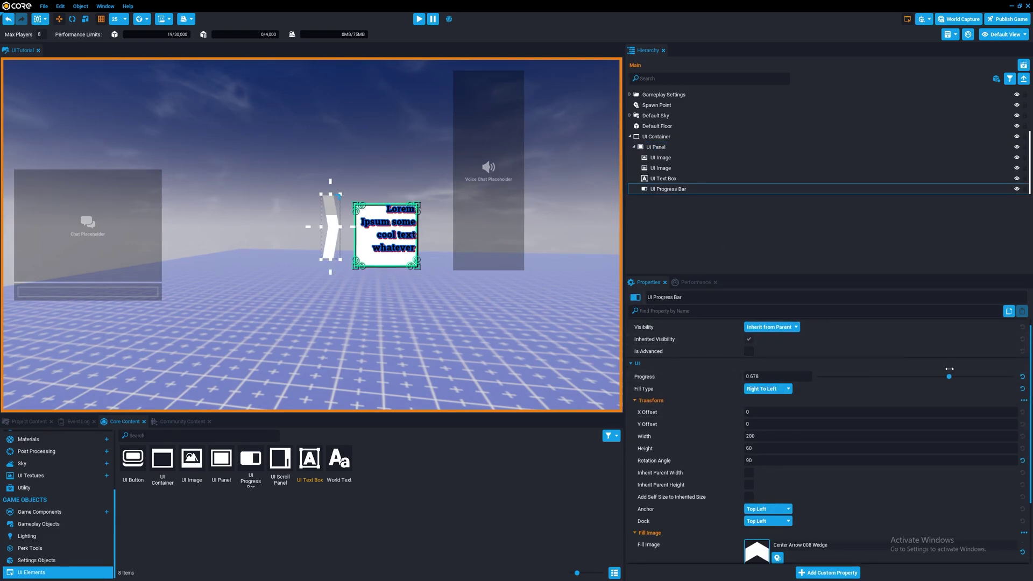
{"action": "scroll", "coordinate": [811, 442], "scroll_direction": "down", "scroll_amount": 3}
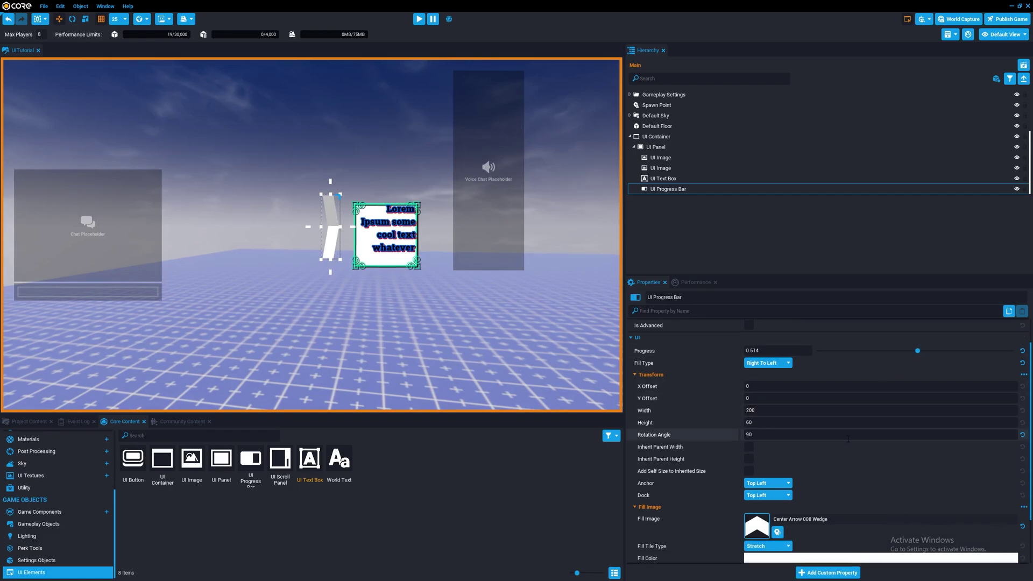
{"action": "scroll", "coordinate": [807, 444], "scroll_direction": "up", "scroll_amount": 3}
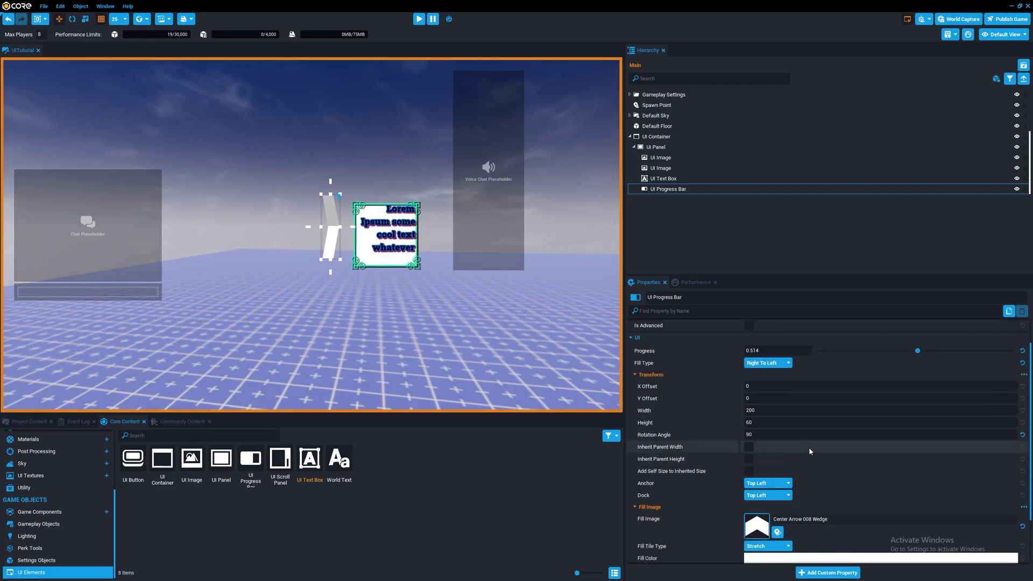
{"action": "mouse_move", "coordinate": [916, 386]}
{"action": "left_mouse_down"}
{"action": "mouse_move", "coordinate": [948, 382]}
{"action": "mouse_move", "coordinate": [932, 377]}
{"action": "left_mouse_up"}
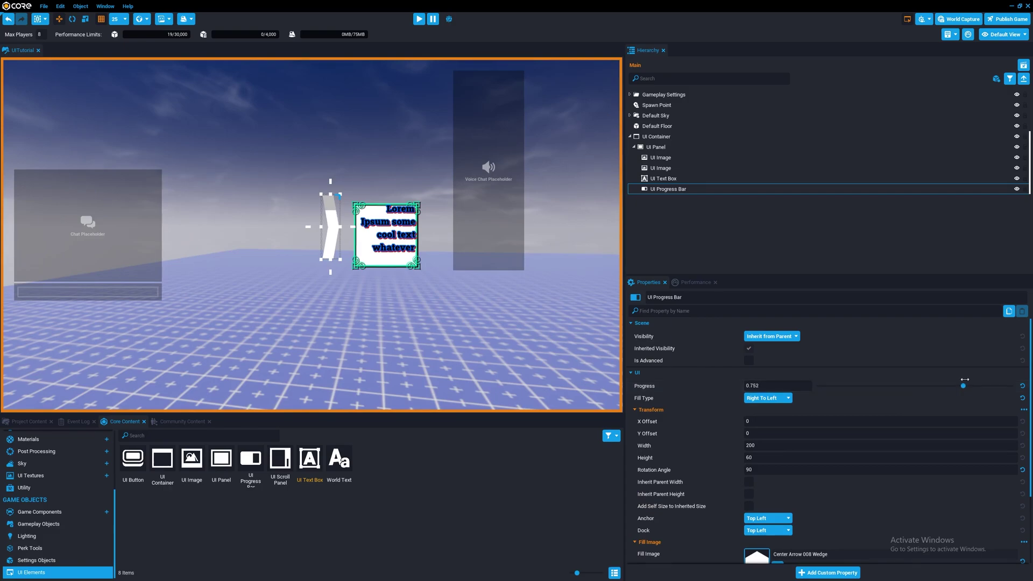
{"action": "scroll", "coordinate": [941, 392], "scroll_direction": "down", "scroll_amount": 3}
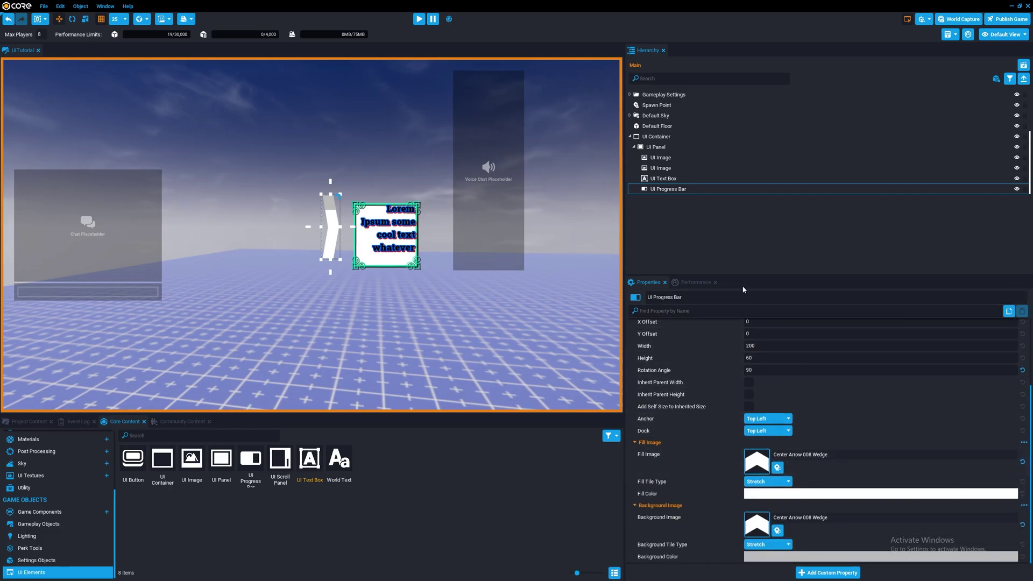
{"action": "left_click", "coordinate": [660, 157]}
{"action": "scroll", "coordinate": [775, 376], "scroll_direction": "up", "scroll_amount": 3}
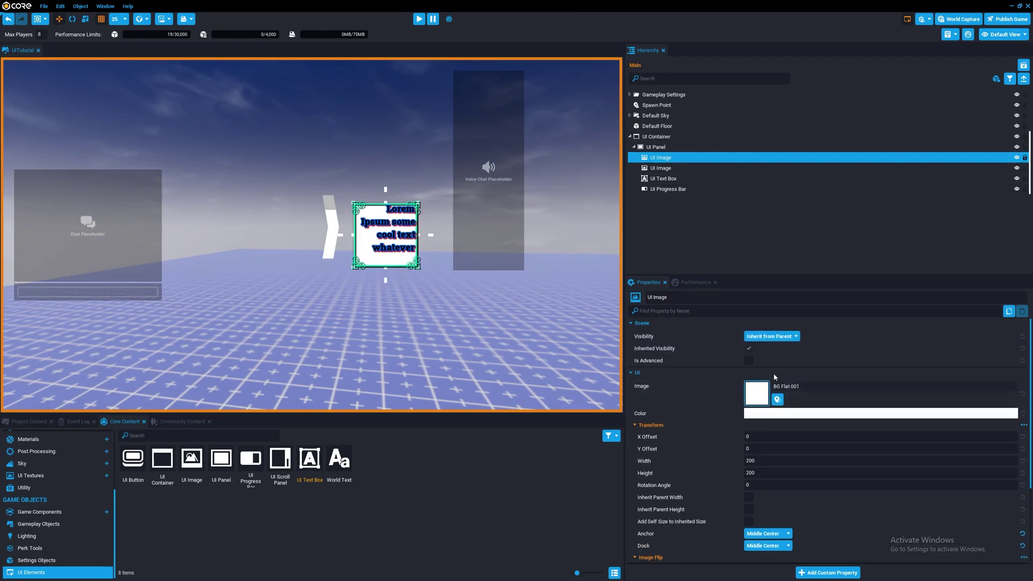